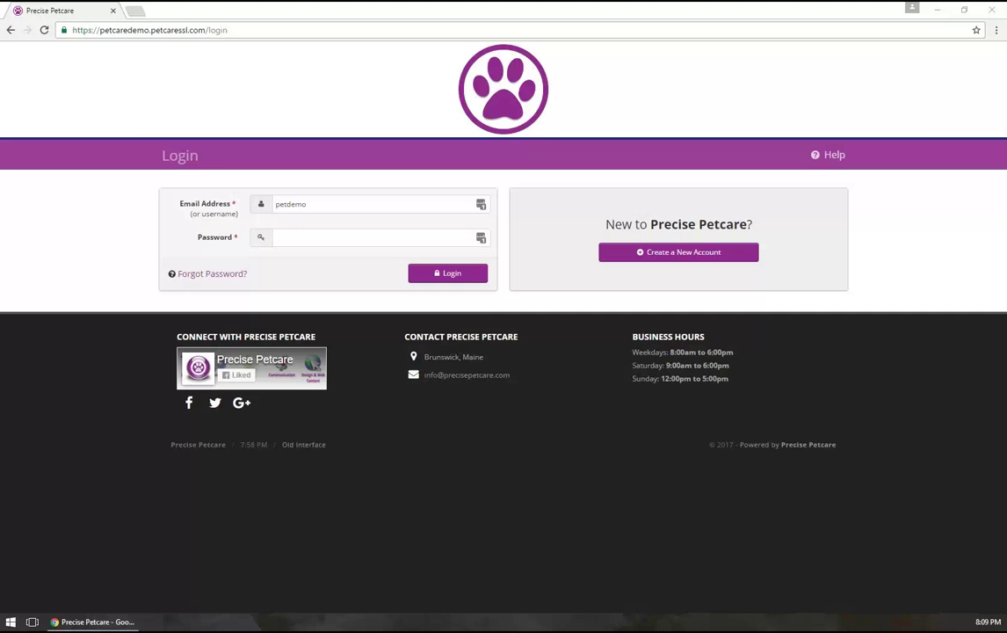
# Resize and move the browser window to check the narrow mobile layout, then maximize it again
pyautogui.click(71, 234)
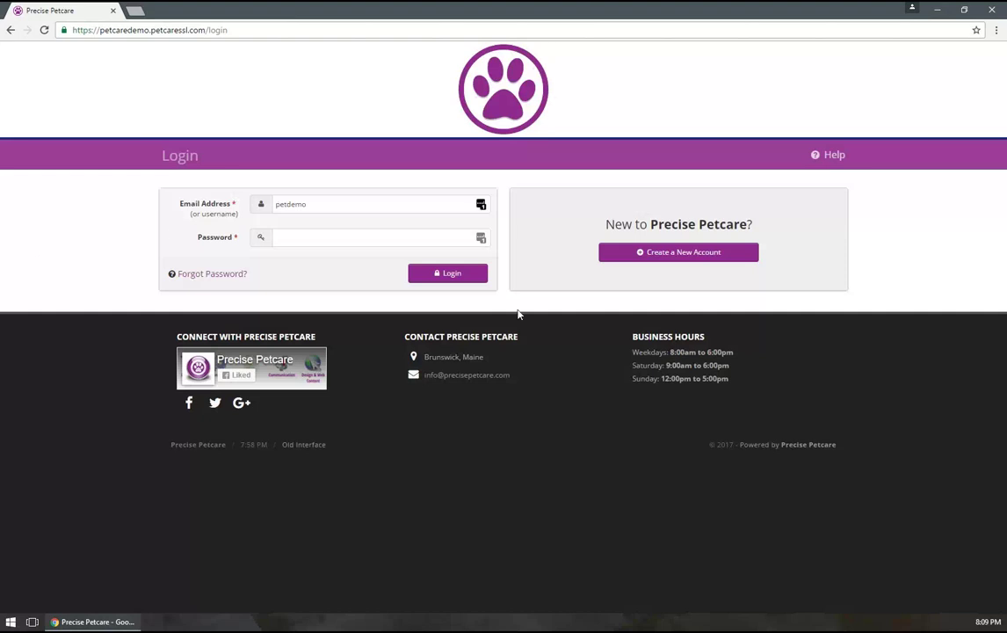
pyautogui.click(964, 8)
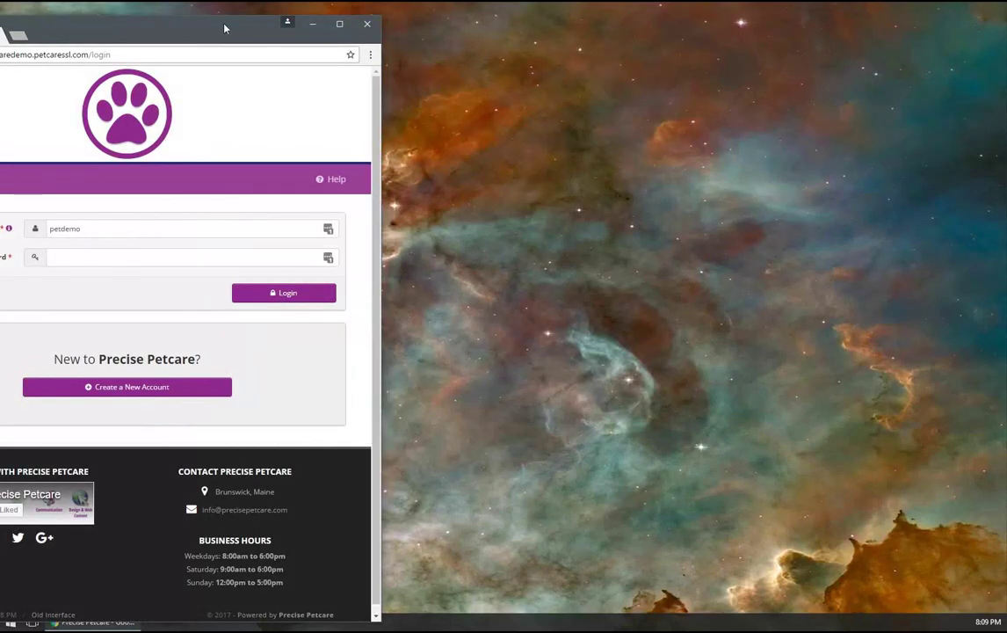
pyautogui.moveTo(225, 27); pyautogui.dragTo(503, 2)
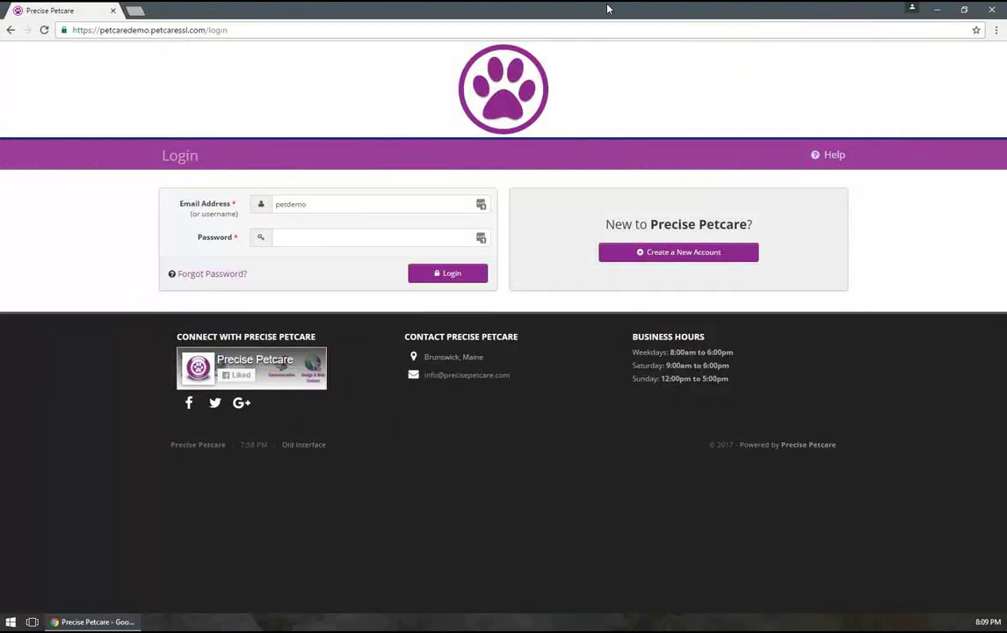
pyautogui.doubleClick(545, 8)
pyautogui.moveTo(305, 43); pyautogui.dragTo(641, 39)
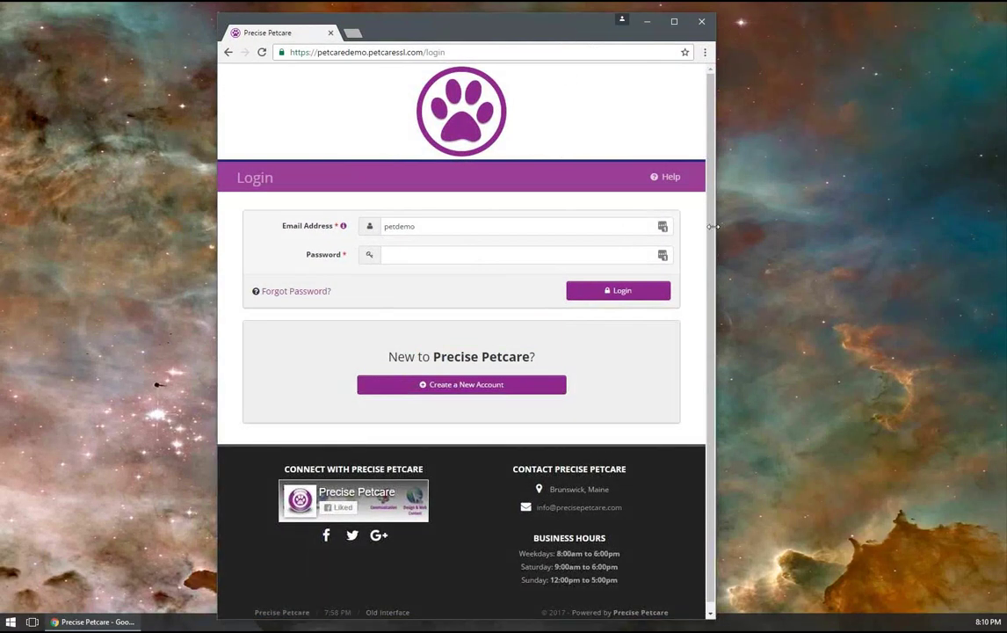
pyautogui.moveTo(713, 226); pyautogui.dragTo(592, 211)
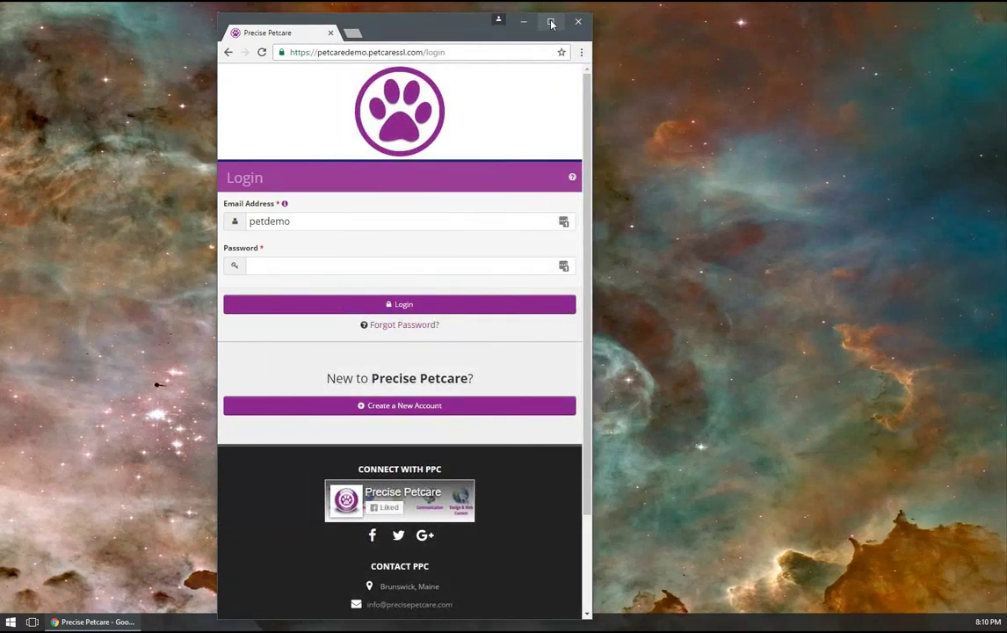
pyautogui.click(551, 23)
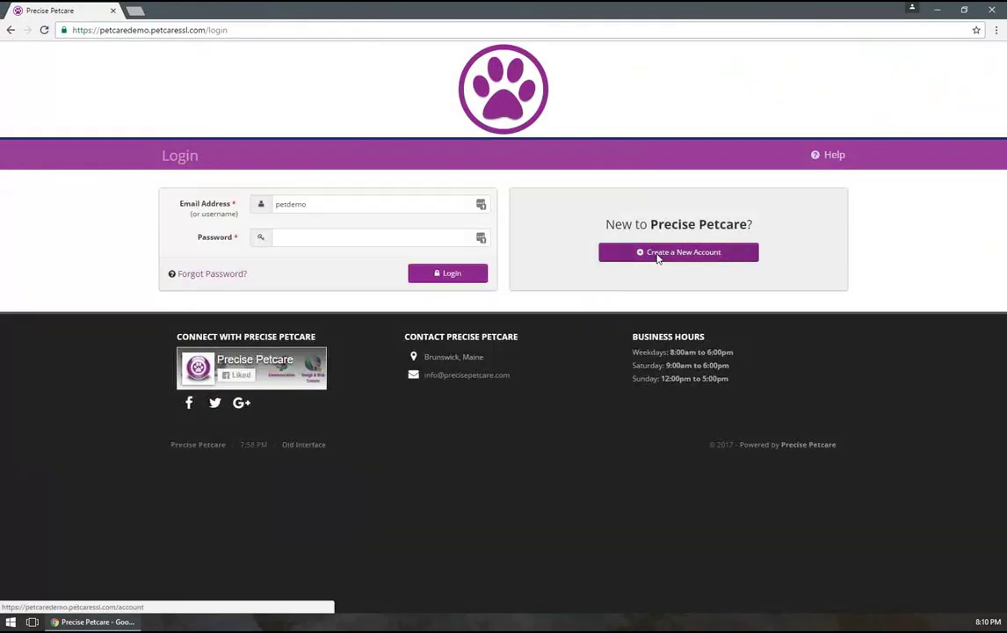
# Open the Create a New Account form, then open and close the Login popup over it
pyautogui.click(658, 253)
pyautogui.scroll(-2, 520, 219)
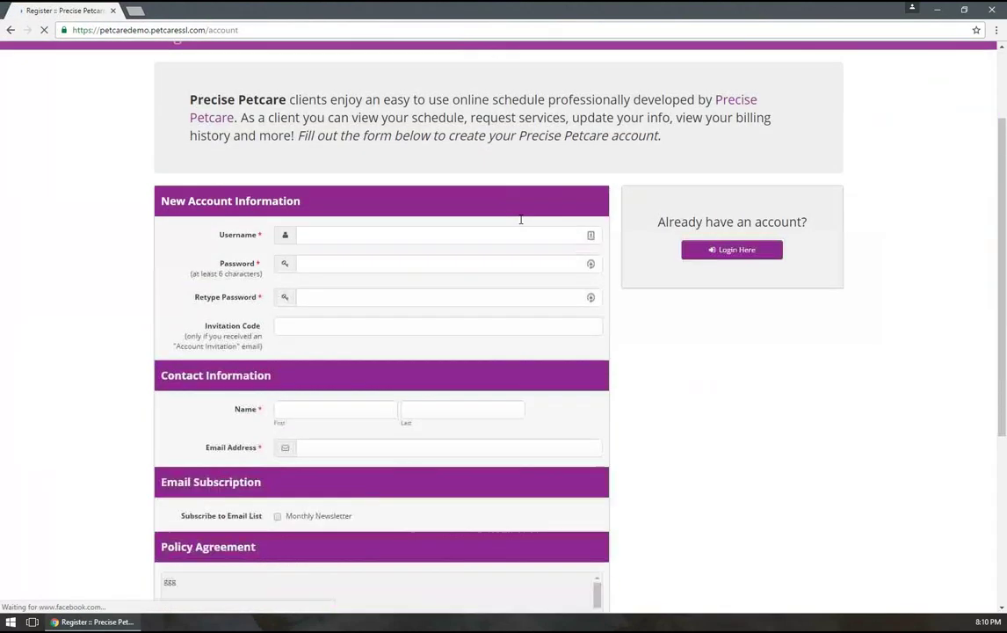
pyautogui.scroll(2, 520, 219)
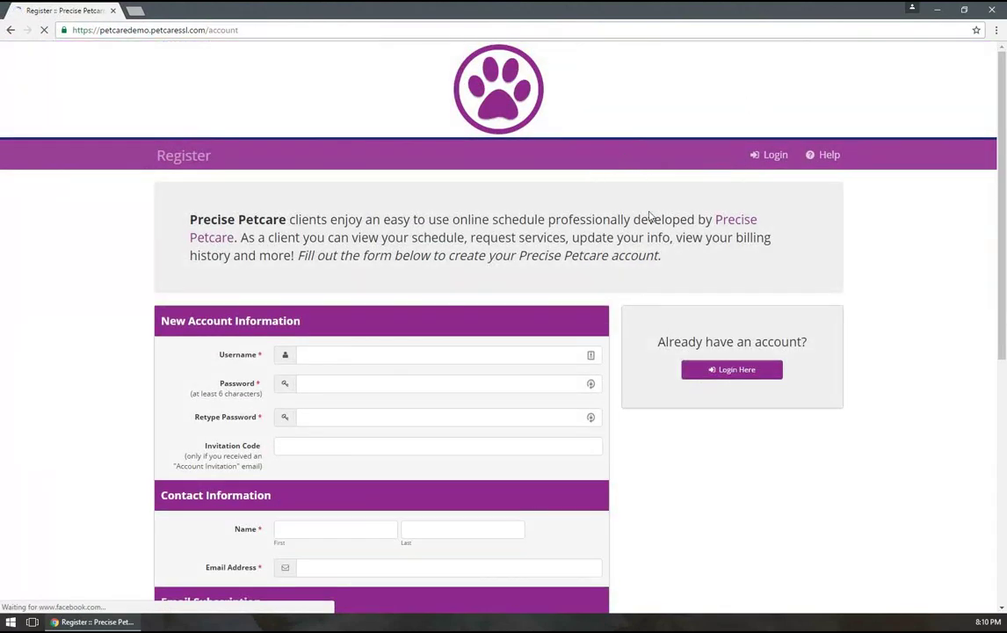
pyautogui.click(772, 157)
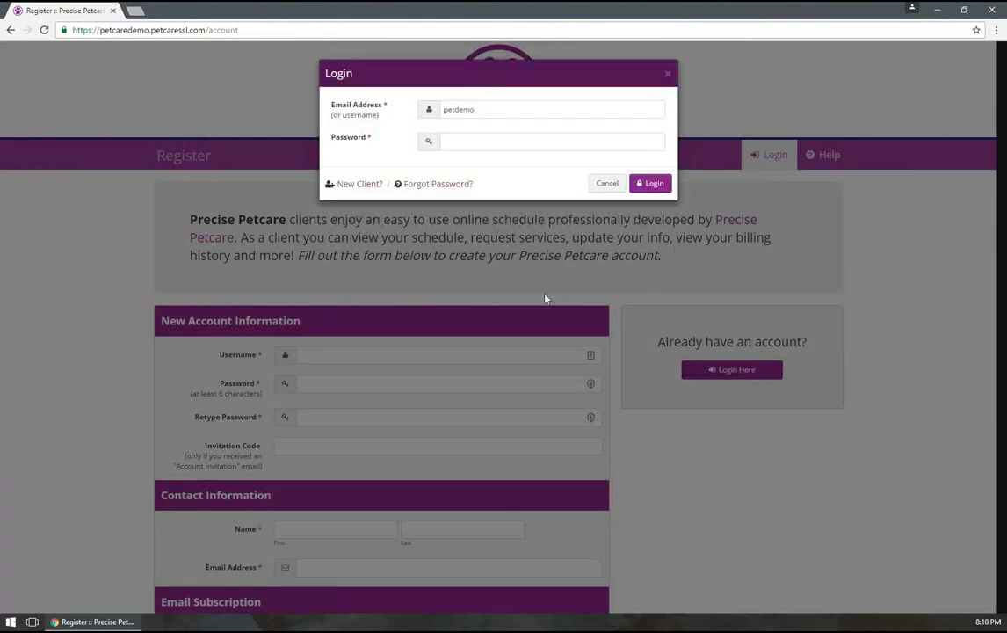
pyautogui.click(668, 74)
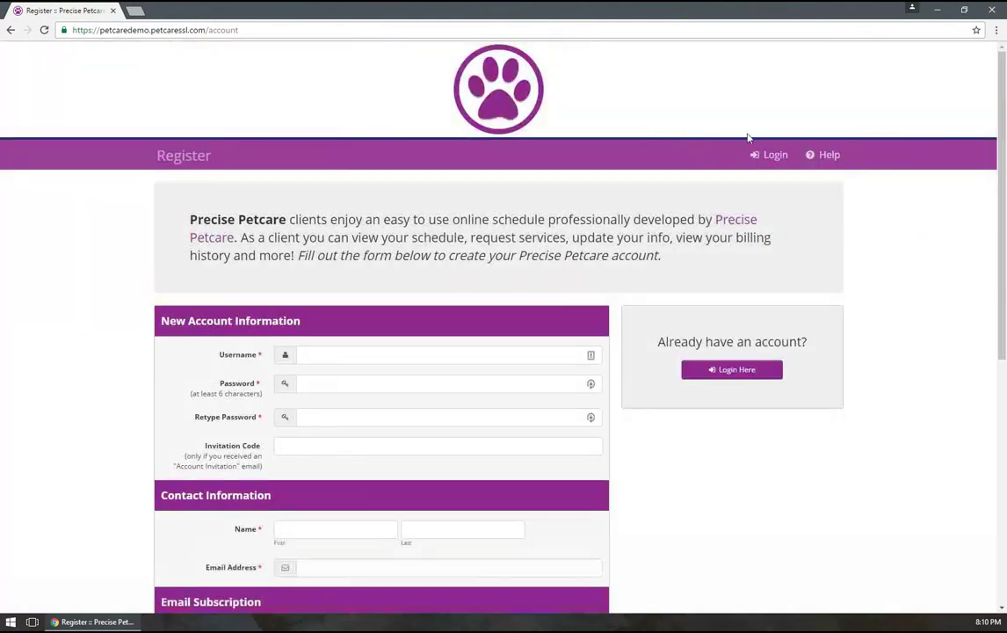
# Shrink and re-maximize the window while scrolling through the Register form's sections
pyautogui.doubleClick(865, 8)
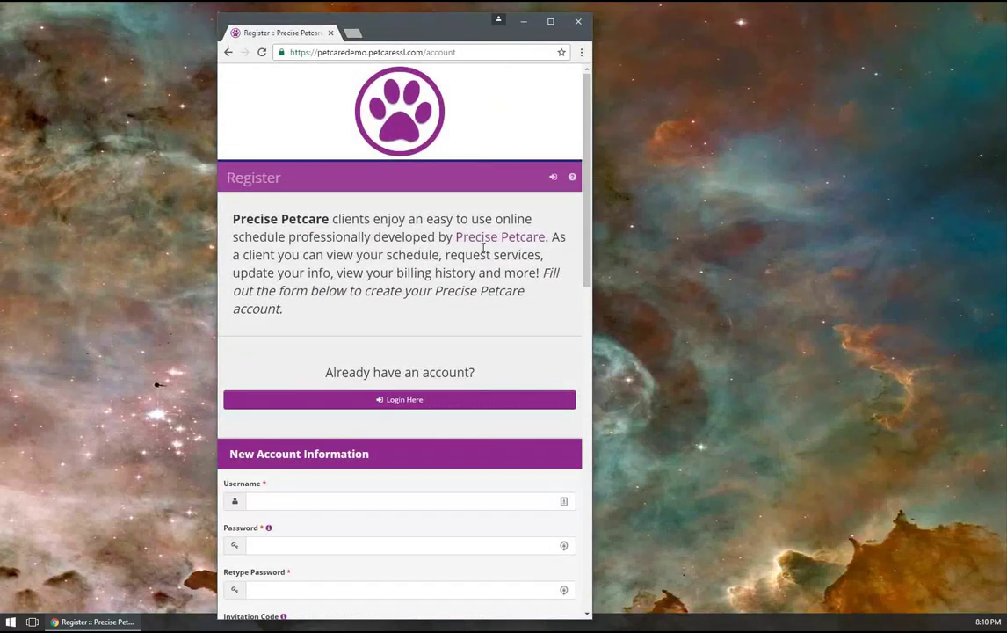
pyautogui.scroll(-9, 483, 248)
pyautogui.scroll(6, 505, 104)
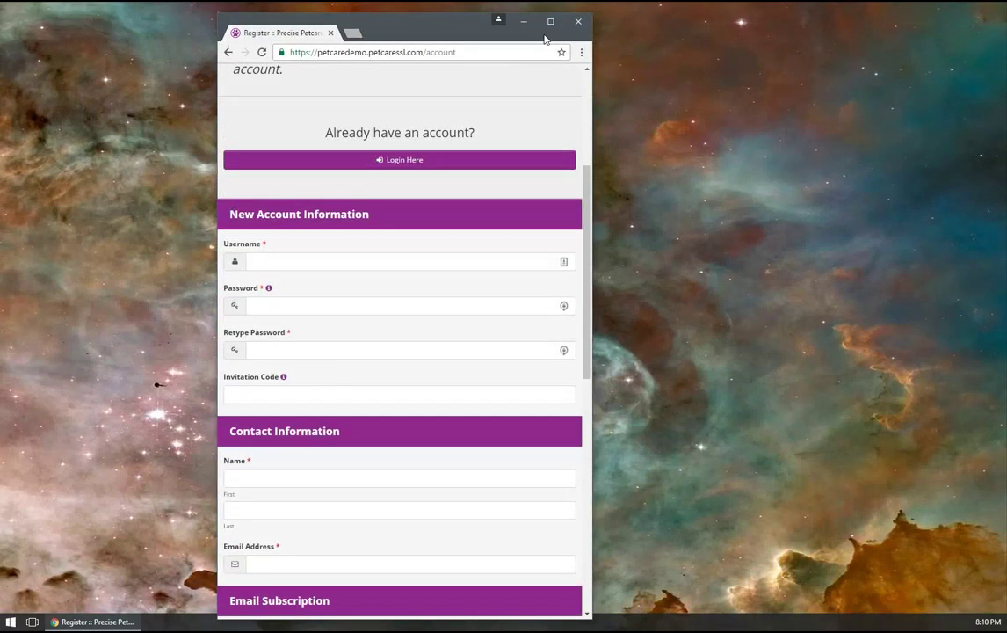
pyautogui.doubleClick(494, 21)
pyautogui.scroll(-3, 580, 378)
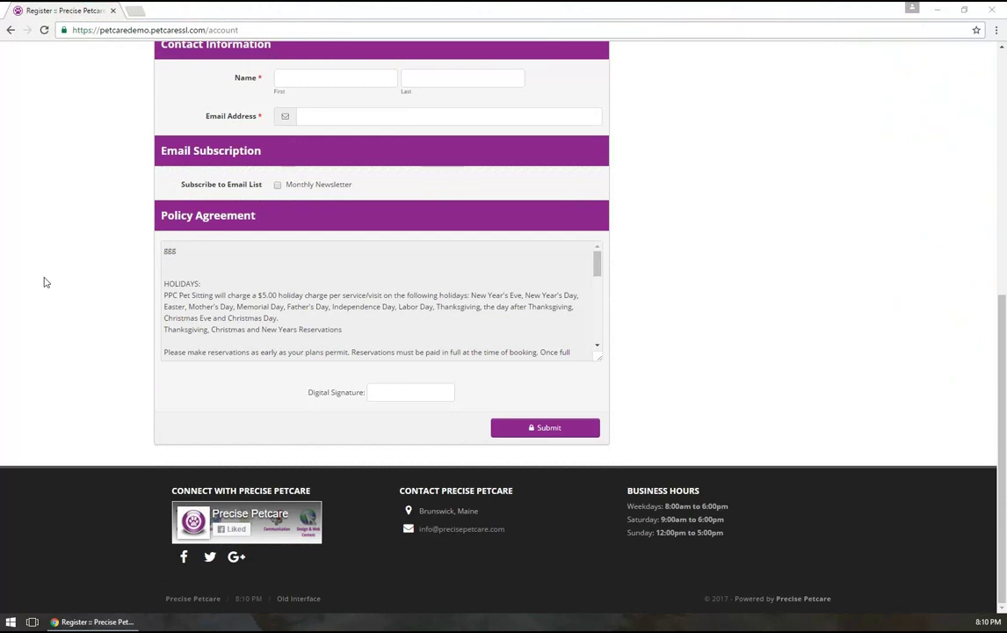
pyautogui.scroll(5, 78, 268)
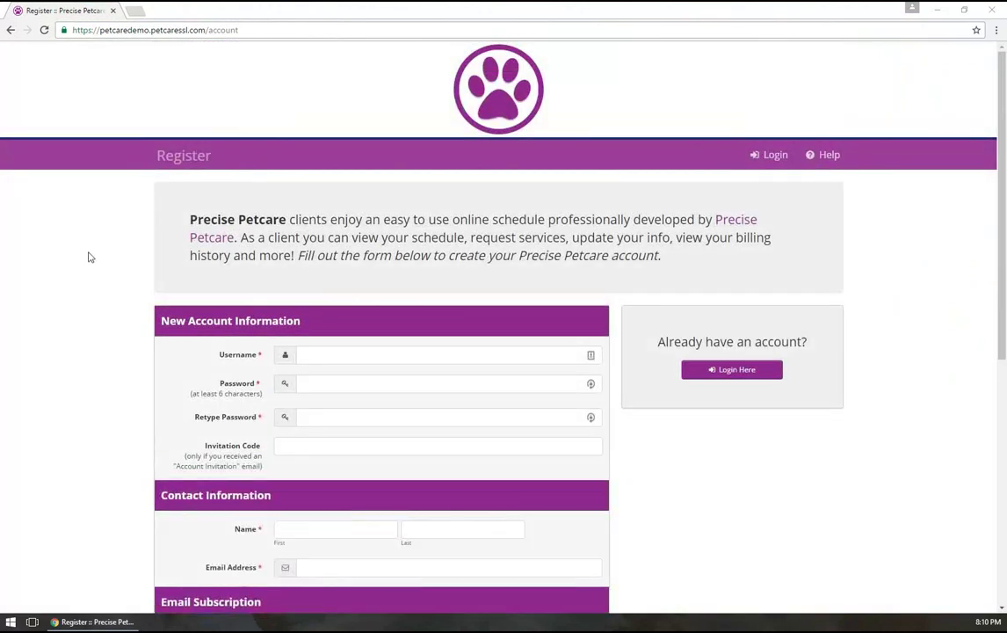
# Open the Login dialog and submit the demo account's password to sign in
pyautogui.click(767, 157)
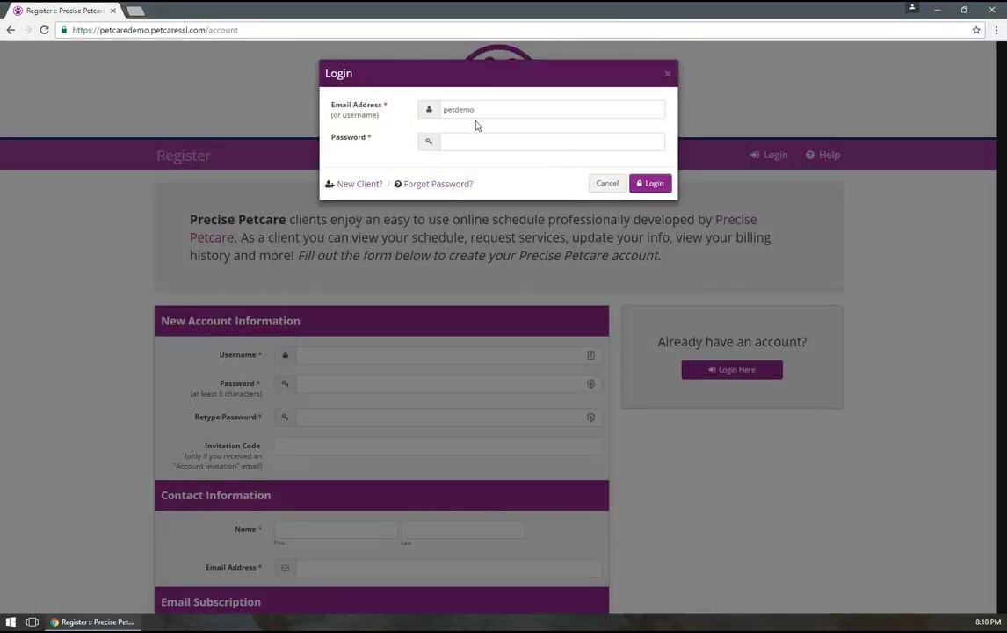
pyautogui.click(465, 138)
pyautogui.write('demo')
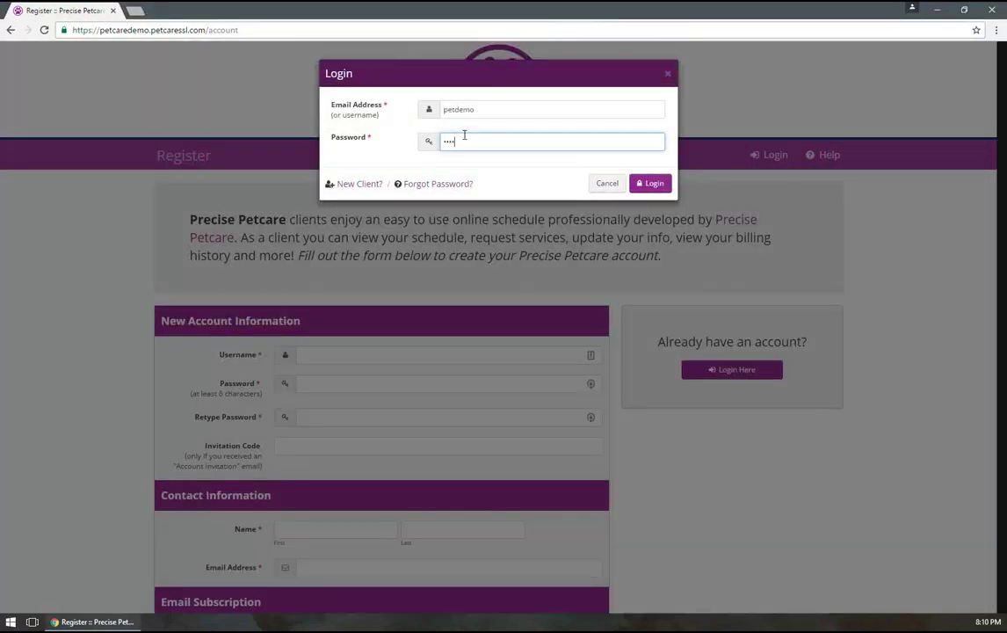
pyautogui.press('Return')
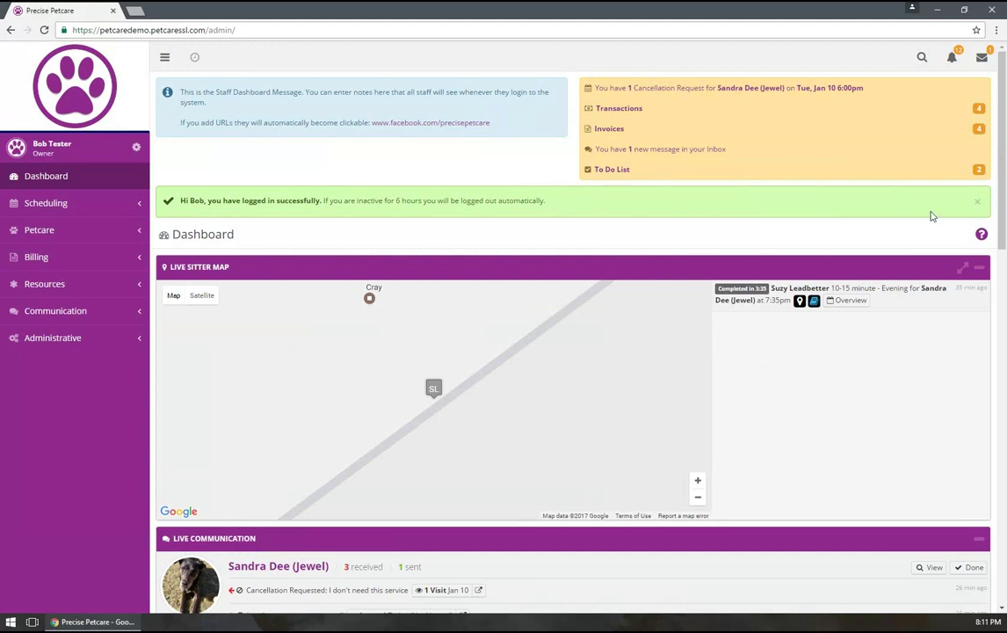
# Dismiss the logged-in notice and preview the pending transaction credits and outstanding invoices
pyautogui.click(977, 203)
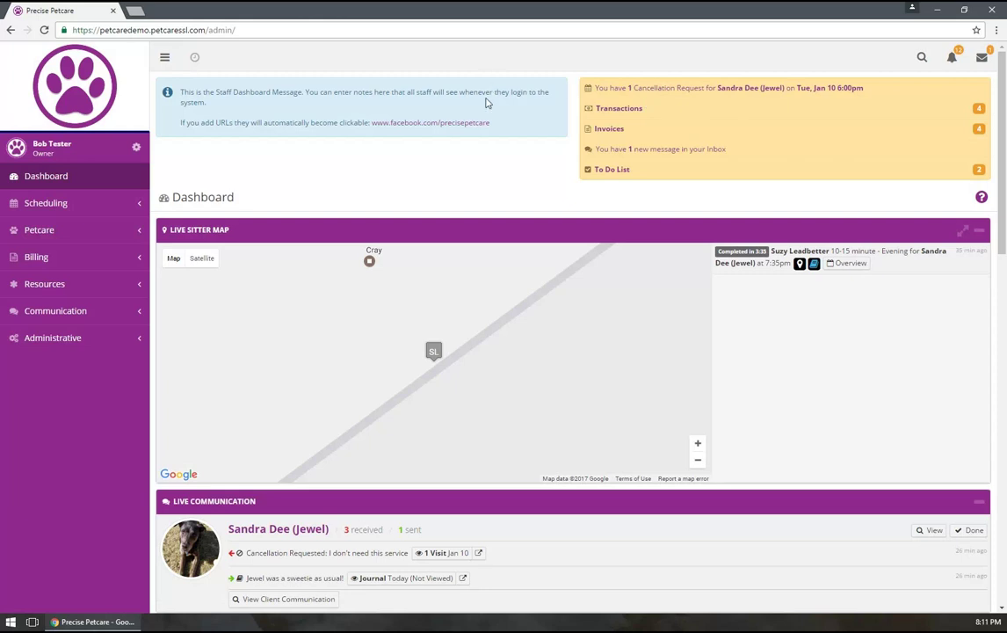
pyautogui.click(635, 110)
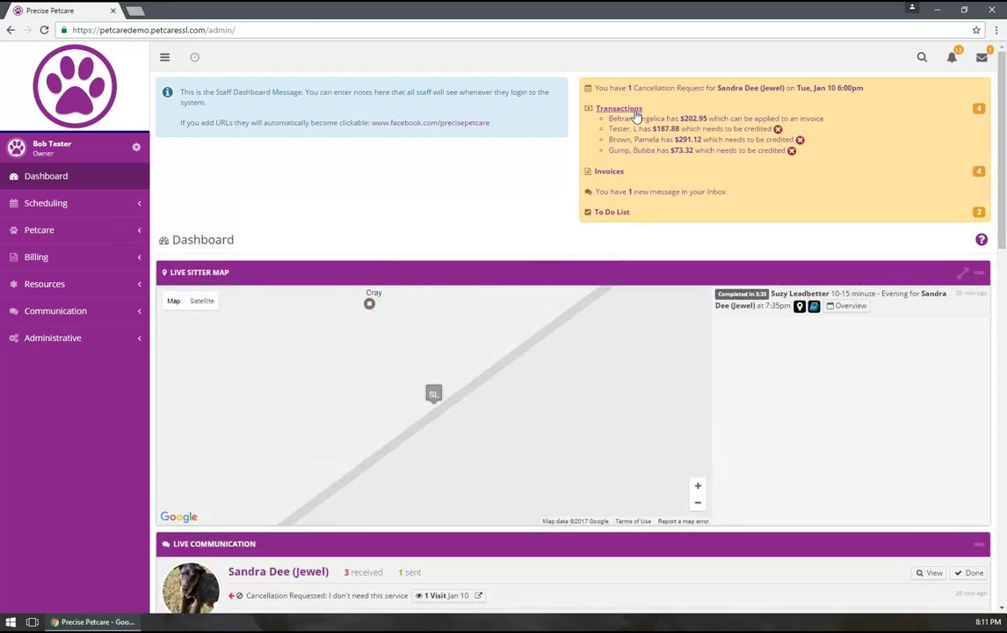
pyautogui.click(636, 110)
pyautogui.click(618, 132)
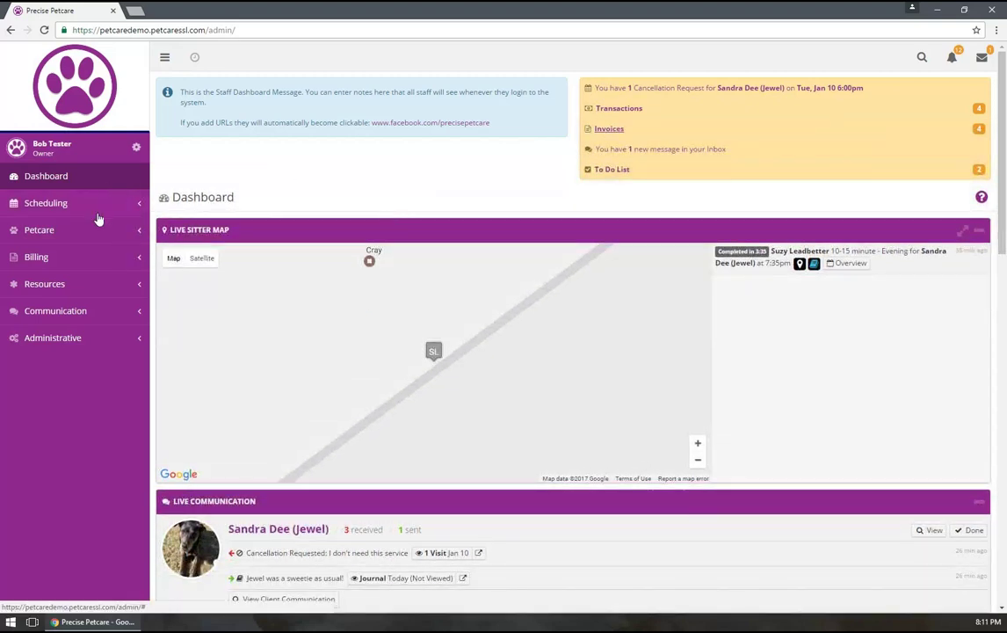
# Expand the Scheduling, Petcare and Billing sections of the sidebar, then open quick search
pyautogui.click(94, 206)
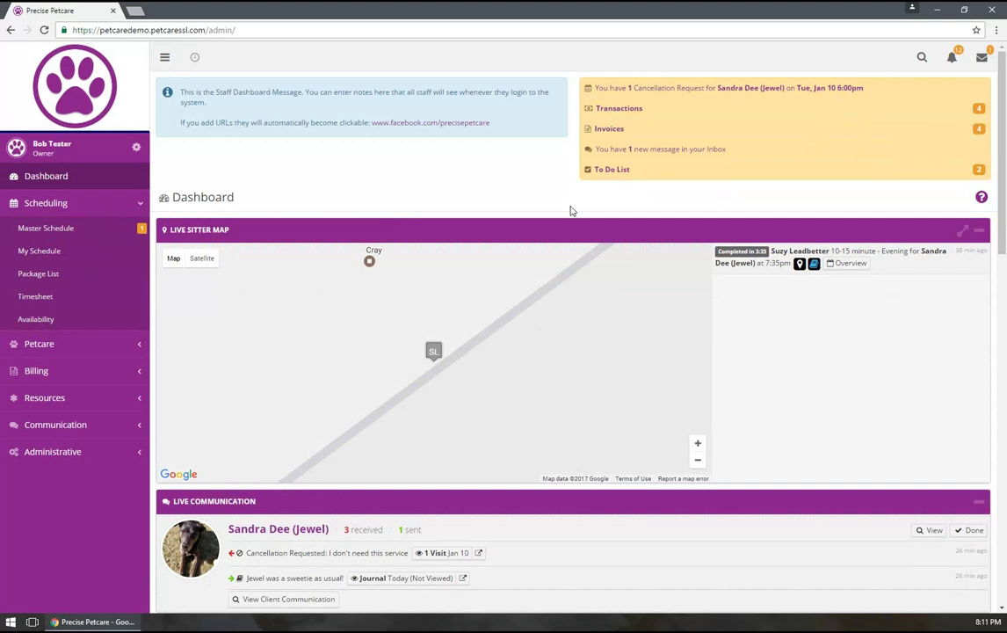
pyautogui.click(67, 350)
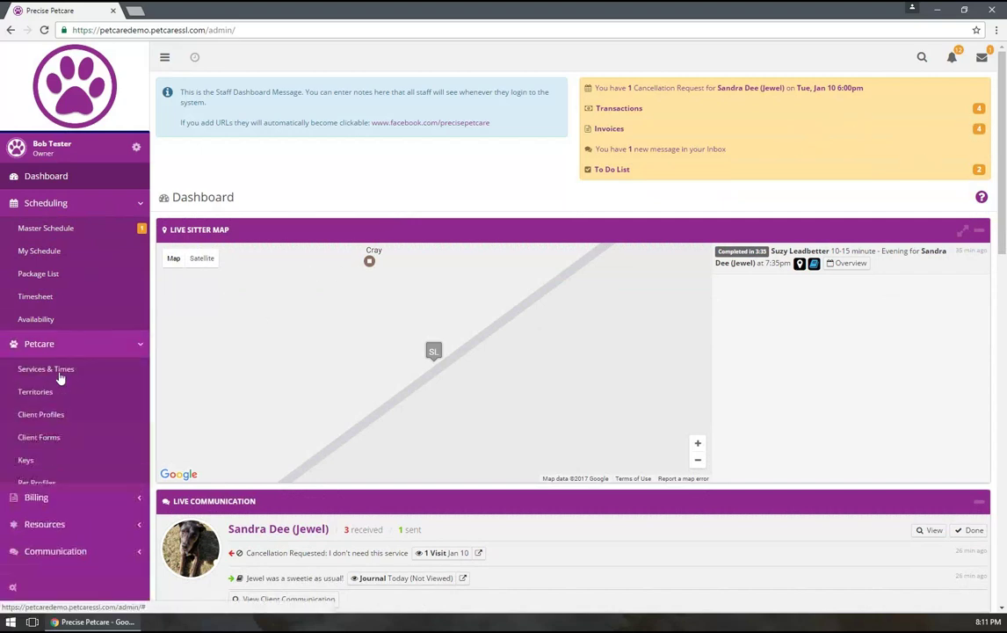
pyautogui.click(58, 521)
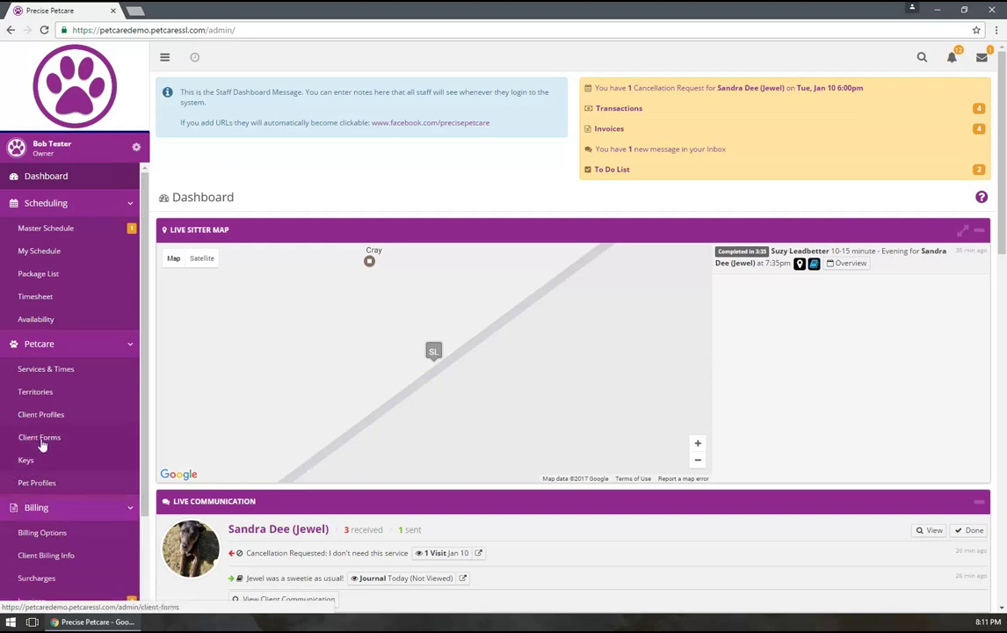
pyautogui.scroll(-3, 62, 475)
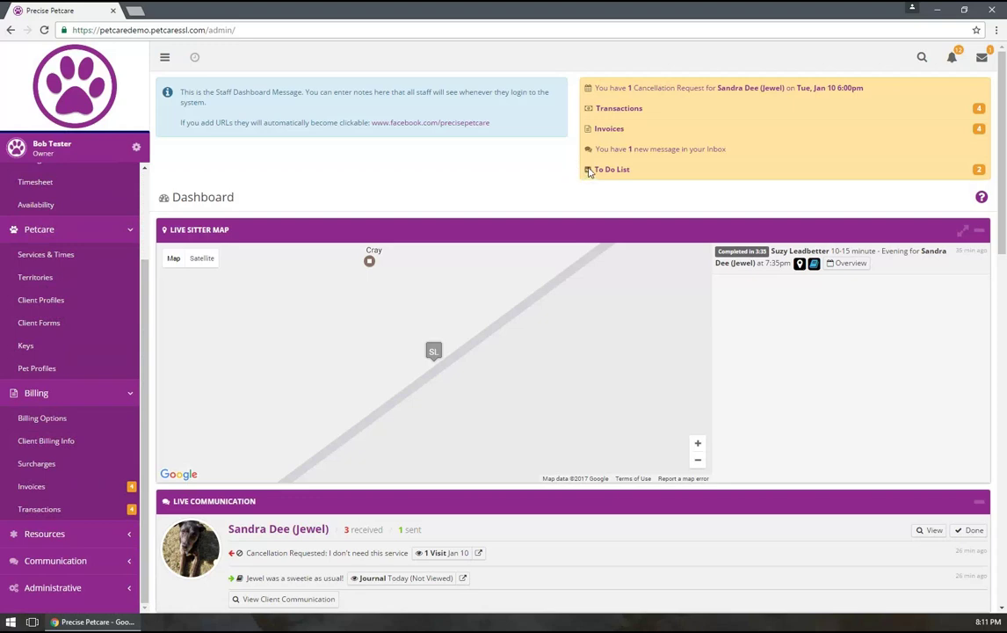
pyautogui.click(921, 58)
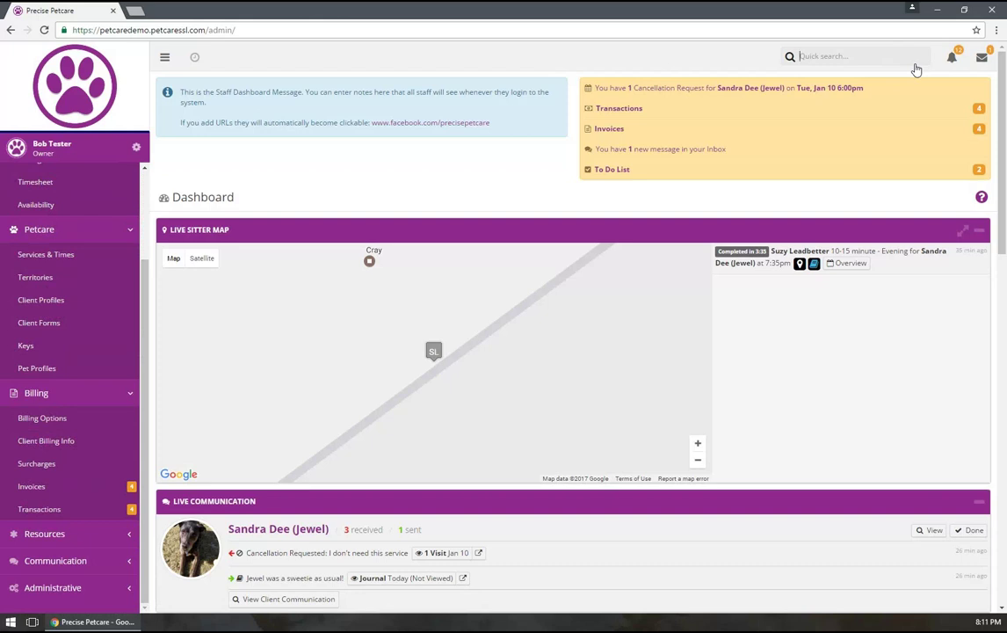
# Search 'help', open Support and Training, and choose Restart this Tour
pyautogui.write('help')
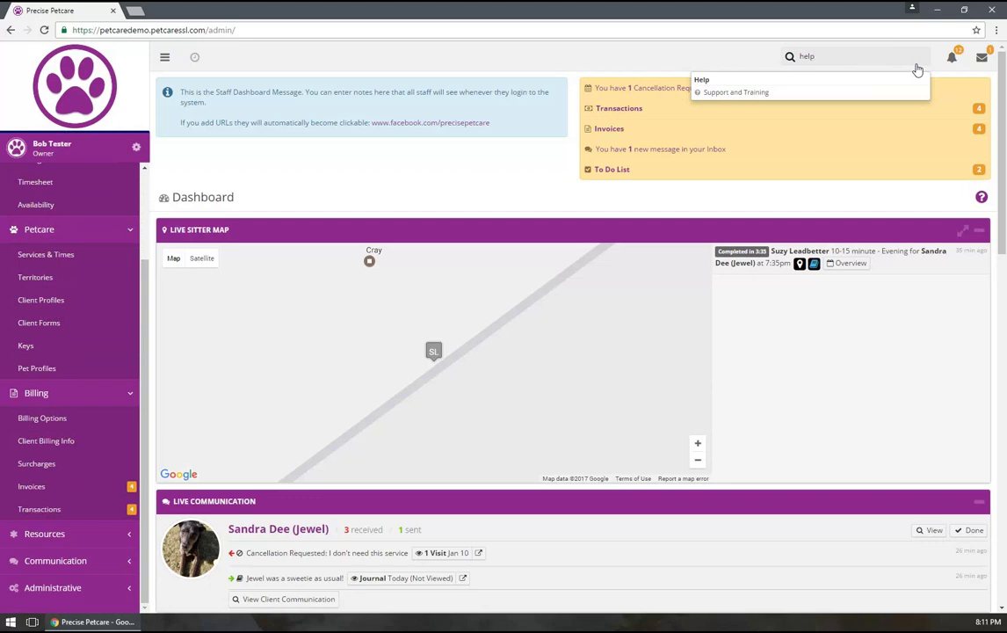
pyautogui.click(778, 95)
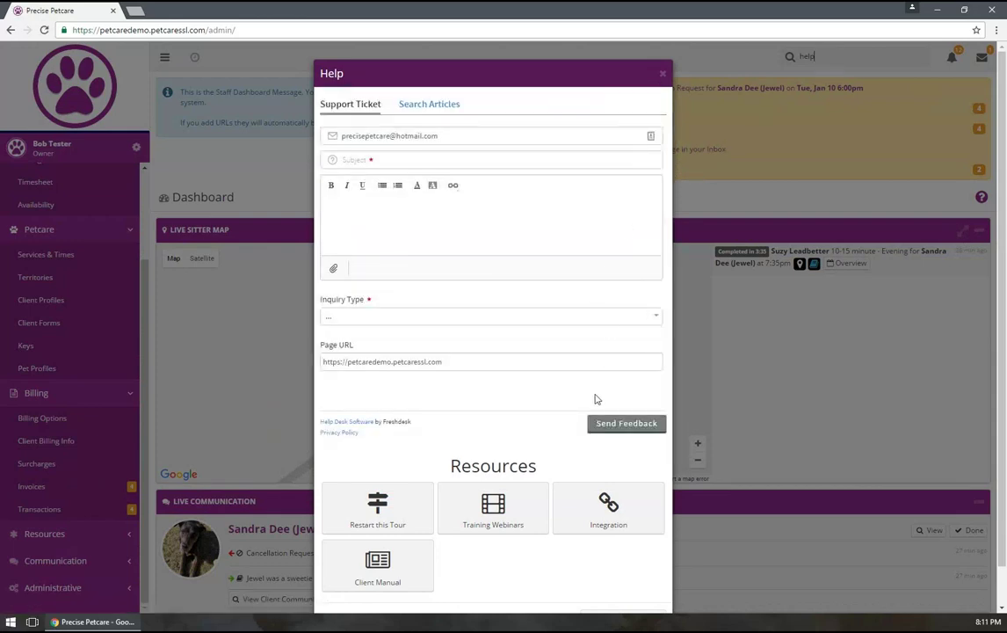
pyautogui.scroll(-1, 605, 369)
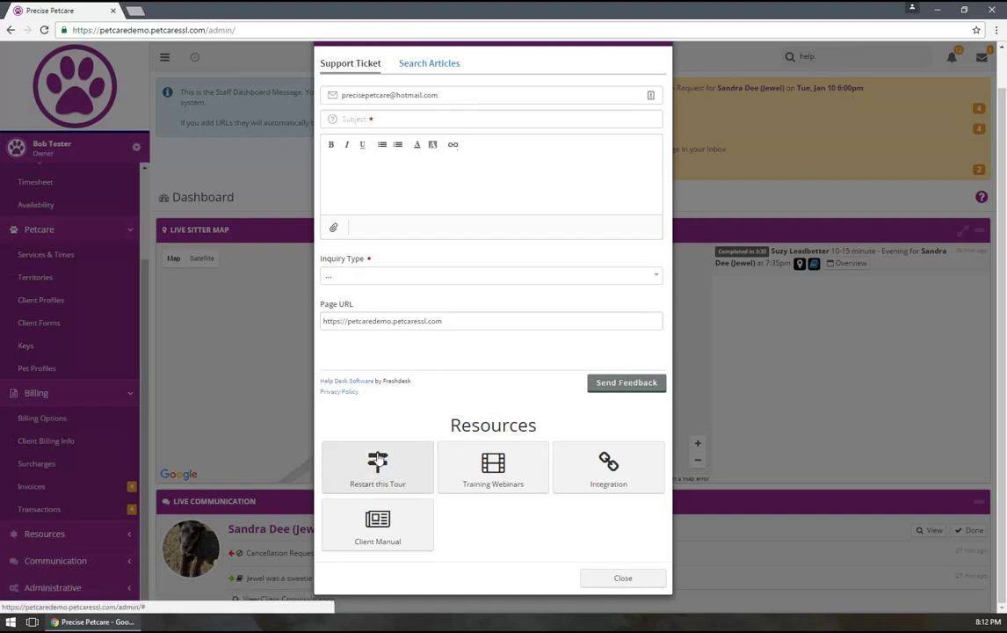
pyautogui.click(378, 462)
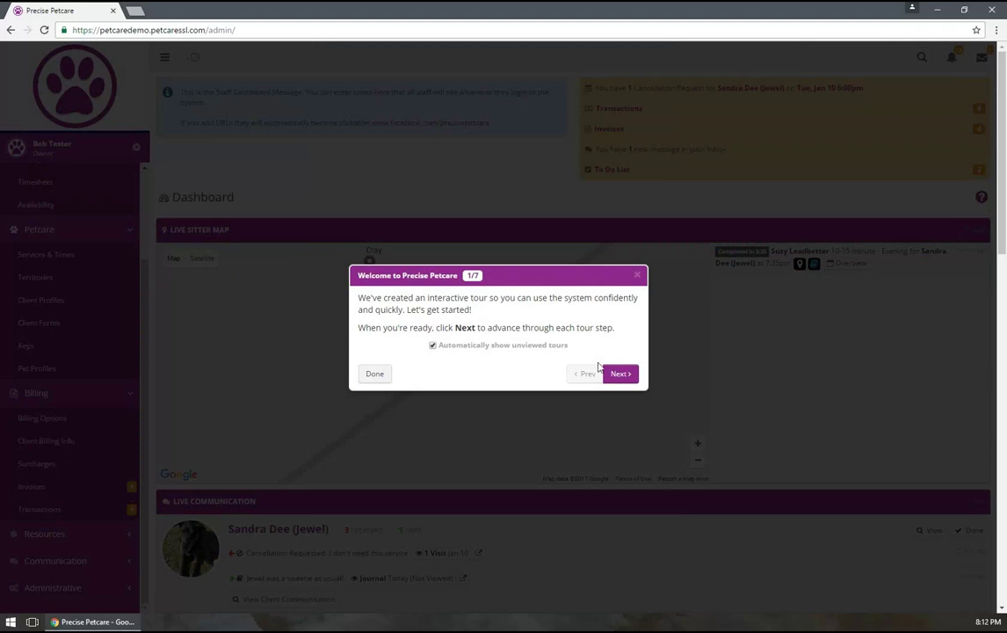
# Advance the tour through the dashboard overview to the Live Sitter Map, then close it
pyautogui.click(623, 374)
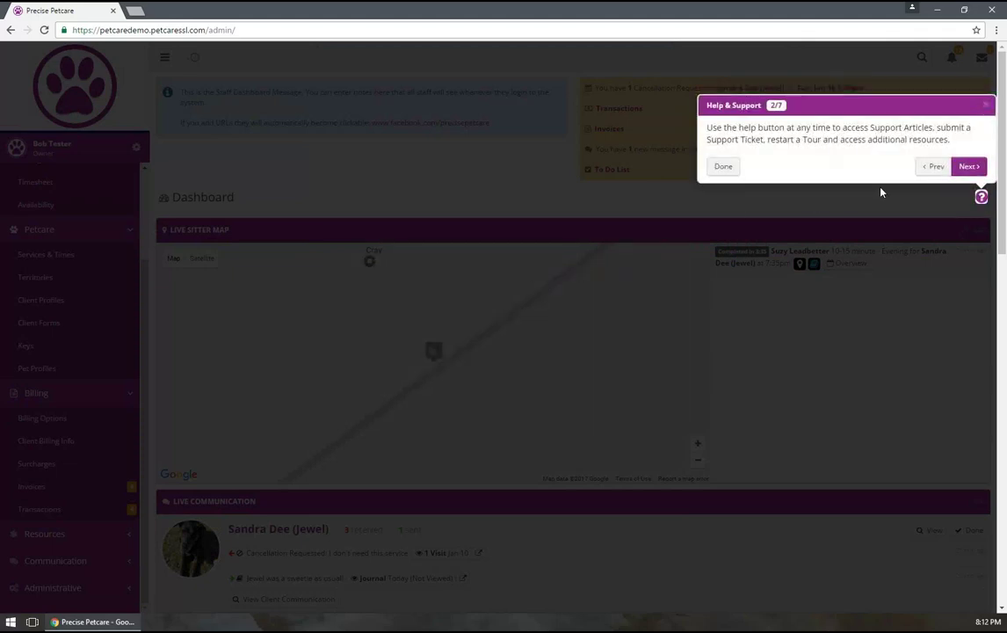
pyautogui.click(967, 168)
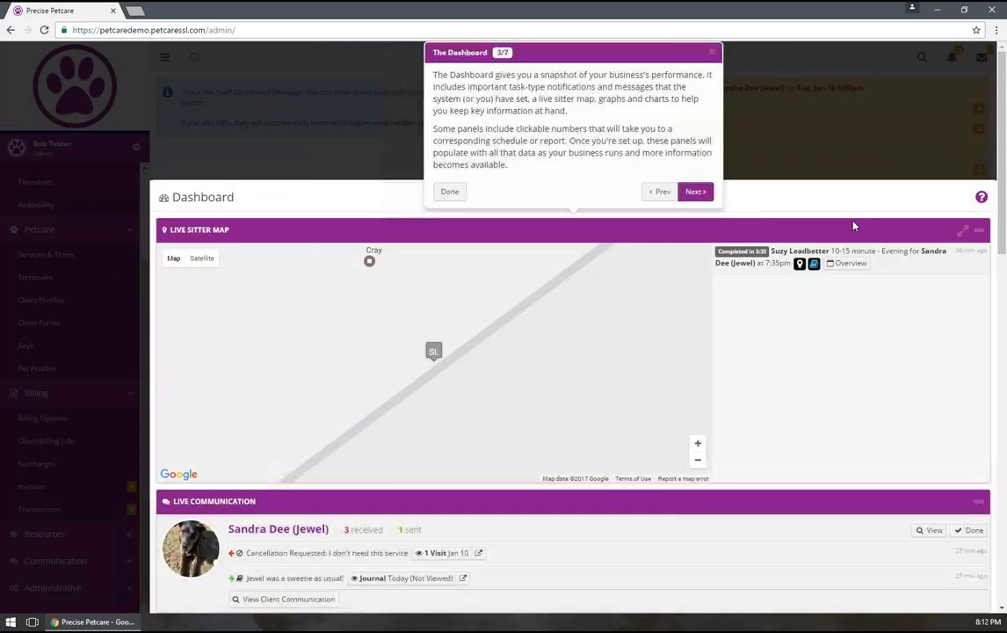
pyautogui.click(696, 191)
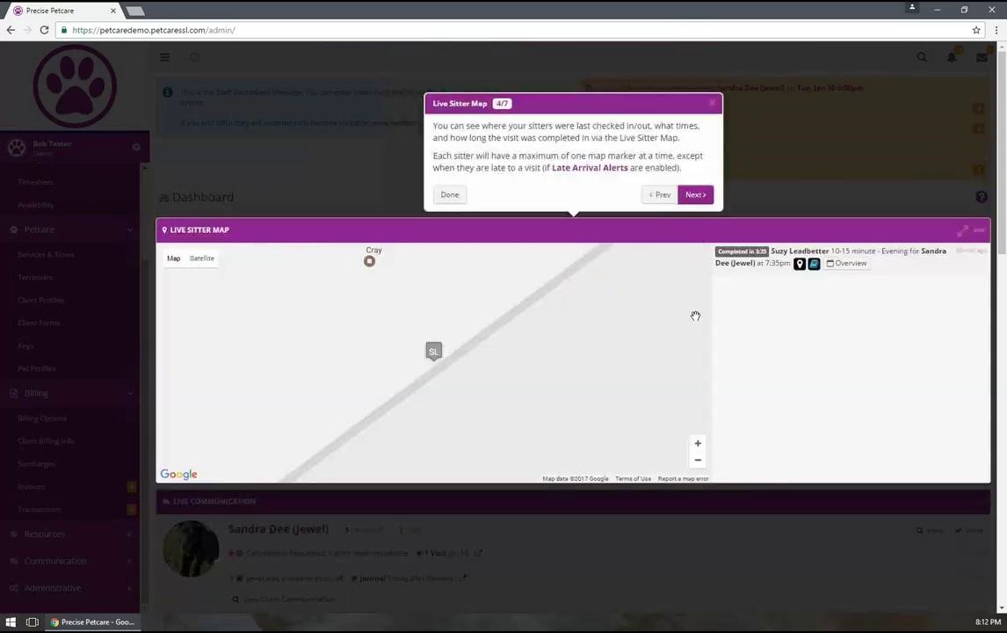
pyautogui.click(713, 105)
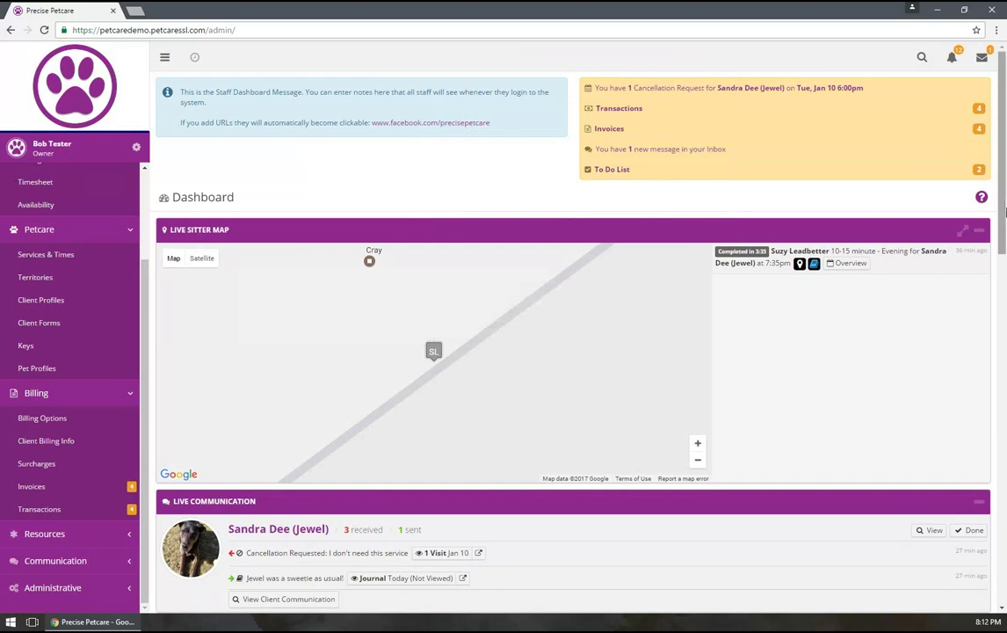
pyautogui.moveTo(1002, 197); pyautogui.dragTo(998, 239)
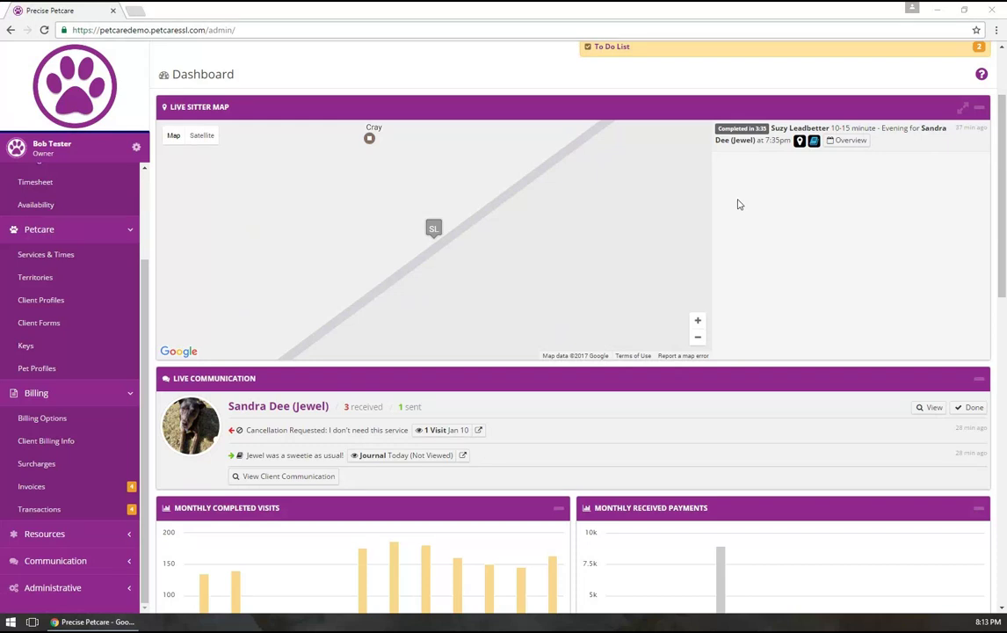
pyautogui.click(800, 142)
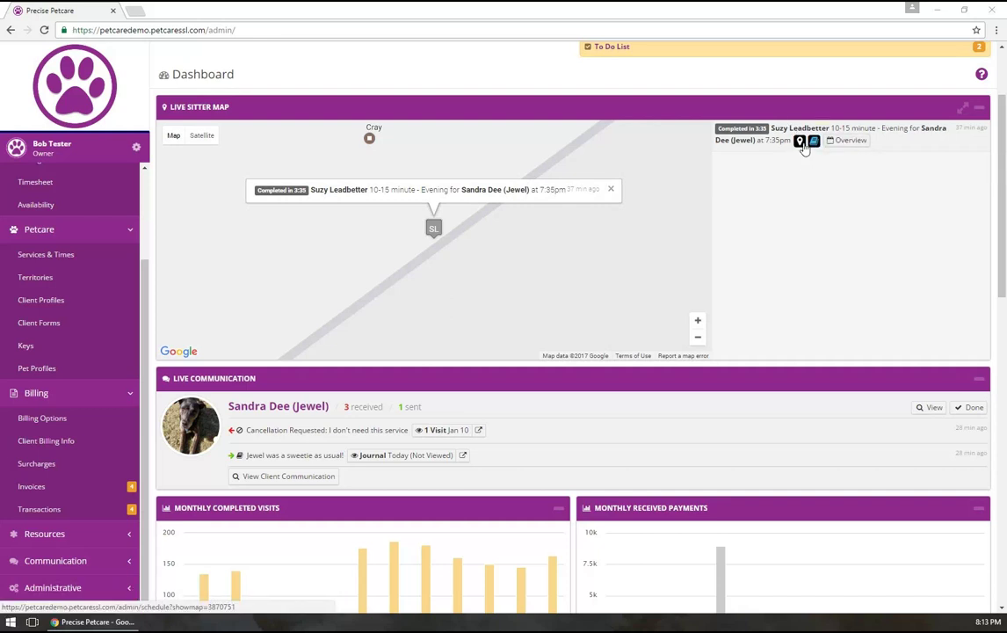
pyautogui.click(799, 142)
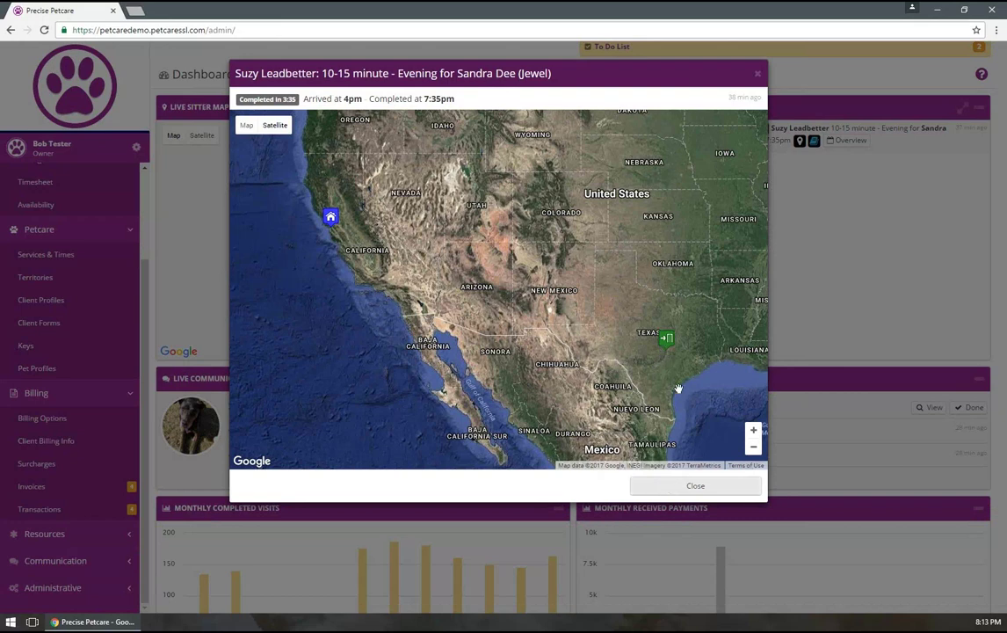
pyautogui.moveTo(289, 143)
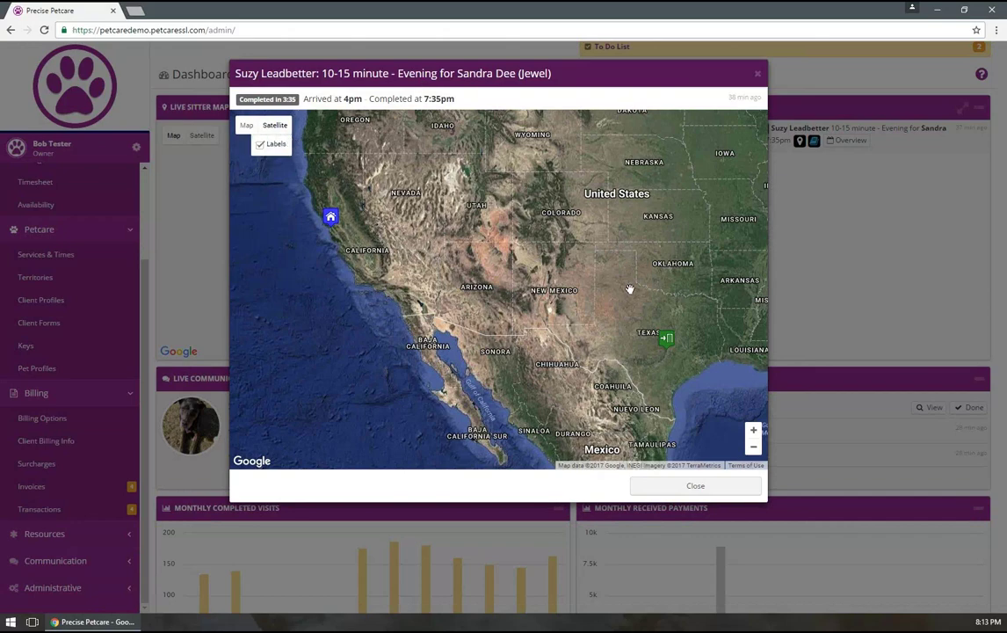
pyautogui.click(678, 488)
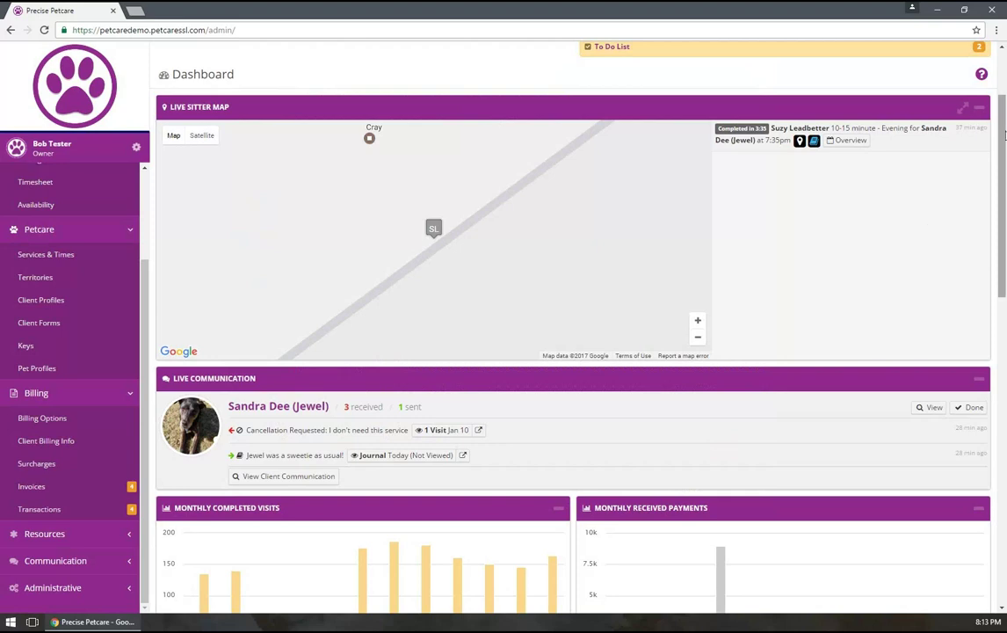
pyautogui.moveTo(1003, 133); pyautogui.dragTo(999, 222)
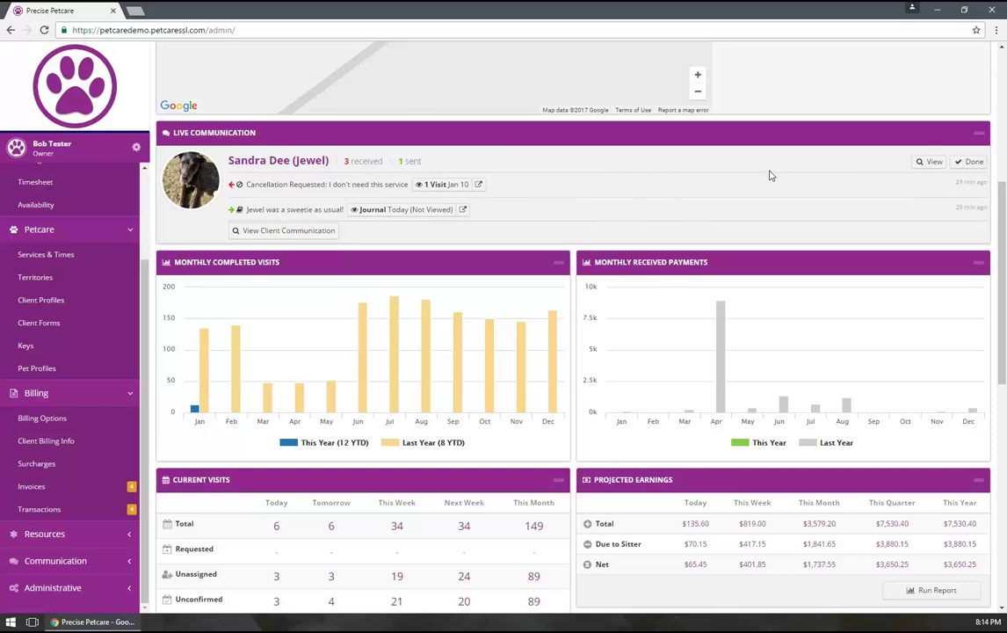
pyautogui.click(288, 231)
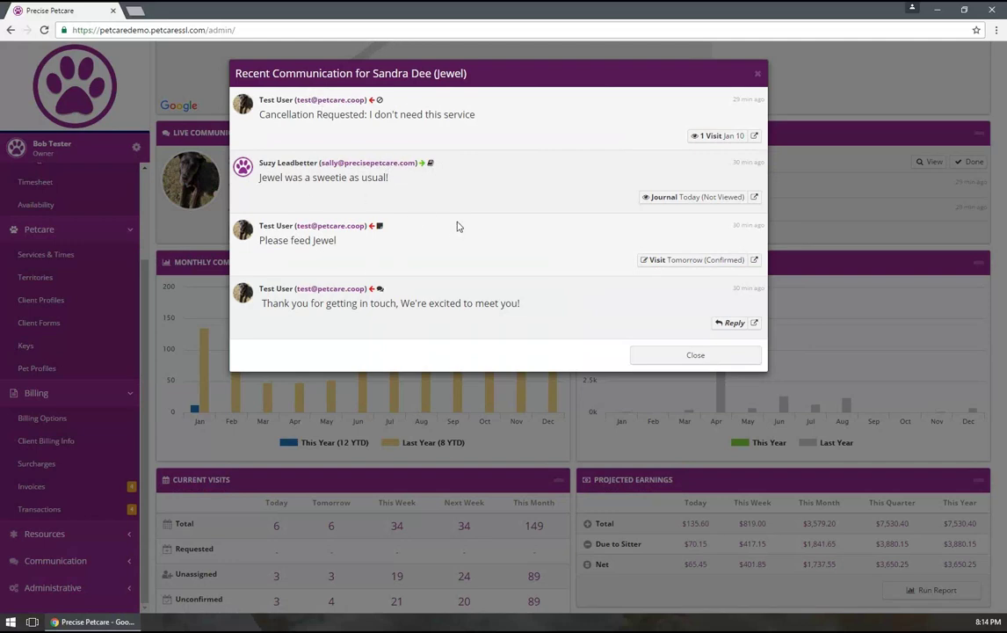
pyautogui.click(695, 356)
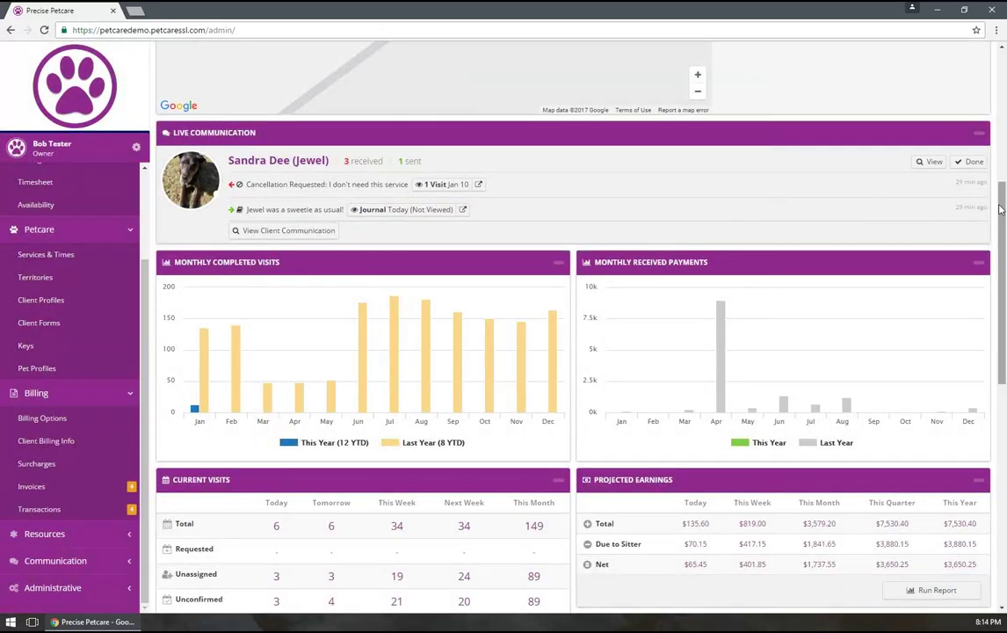
pyautogui.scroll(-3, 984, 228)
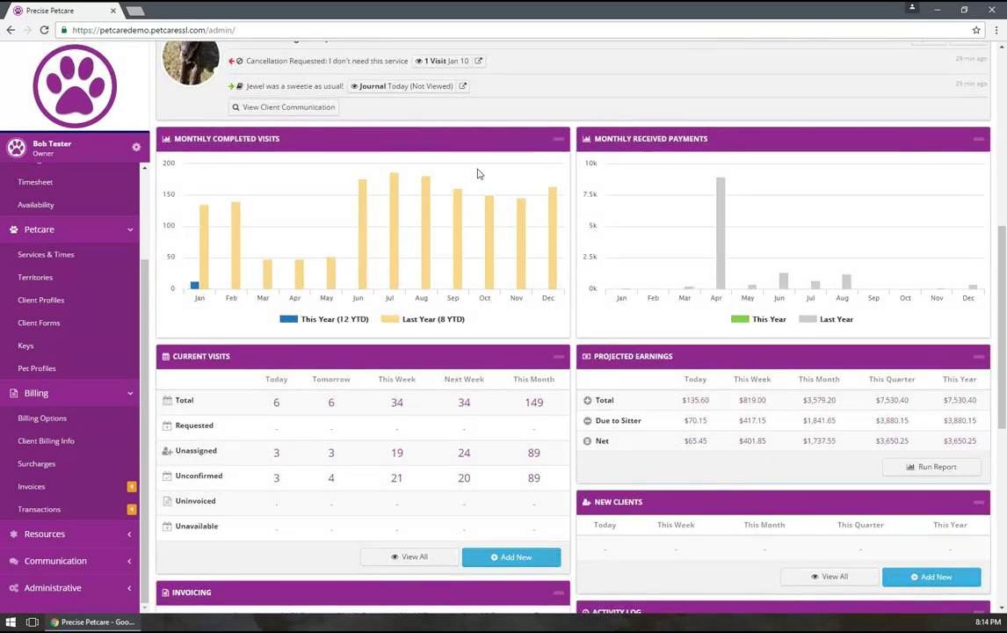
pyautogui.moveTo(365, 189)
pyautogui.moveTo(196, 286)
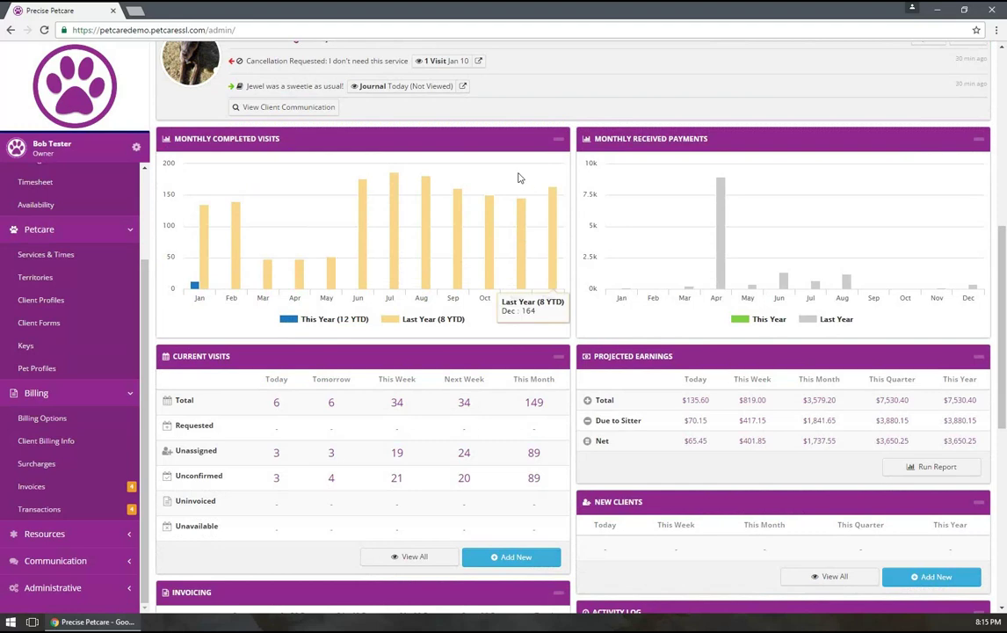
pyautogui.scroll(-2, 382, 382)
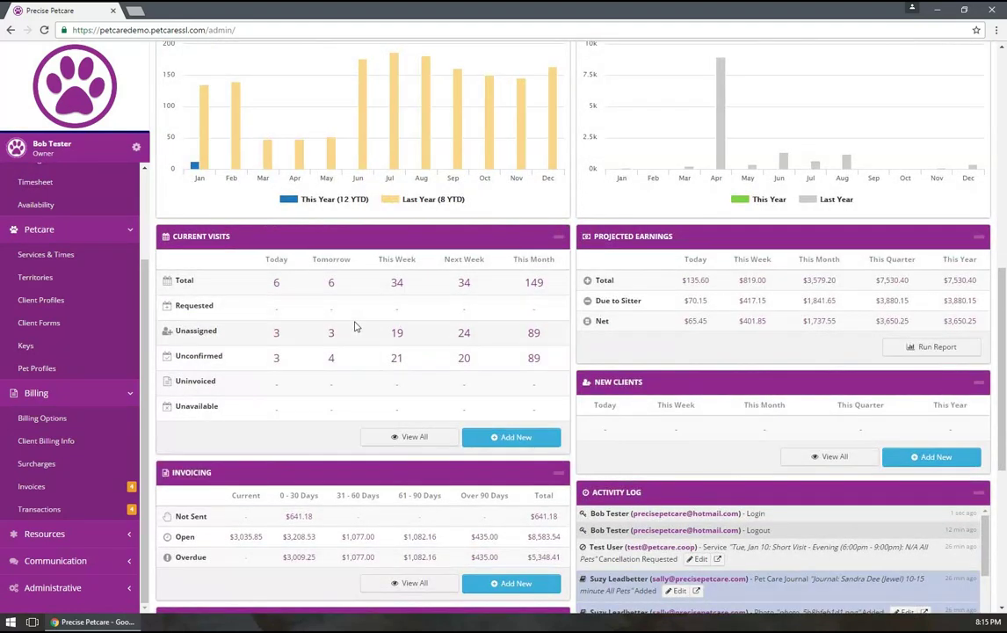
pyautogui.scroll(-2, 359, 321)
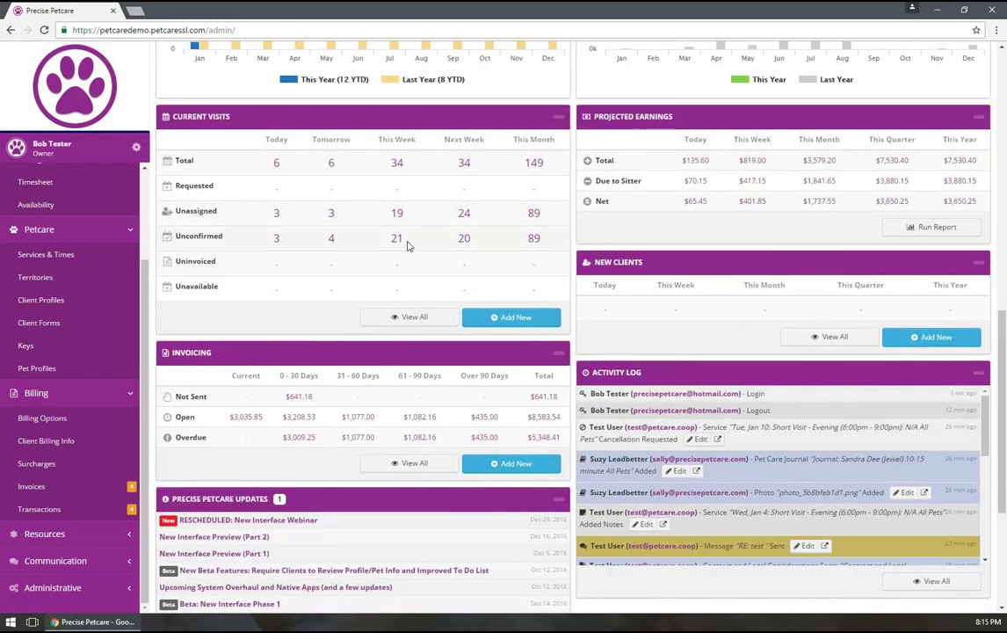
pyautogui.scroll(-2, 404, 246)
pyautogui.scroll(-2, 405, 245)
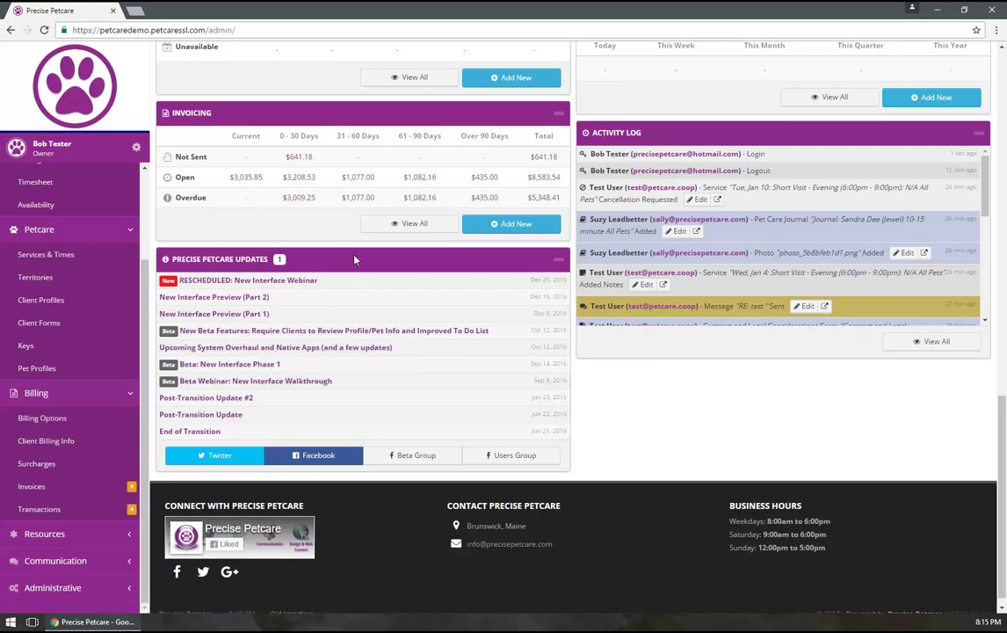
pyautogui.scroll(5, 384, 259)
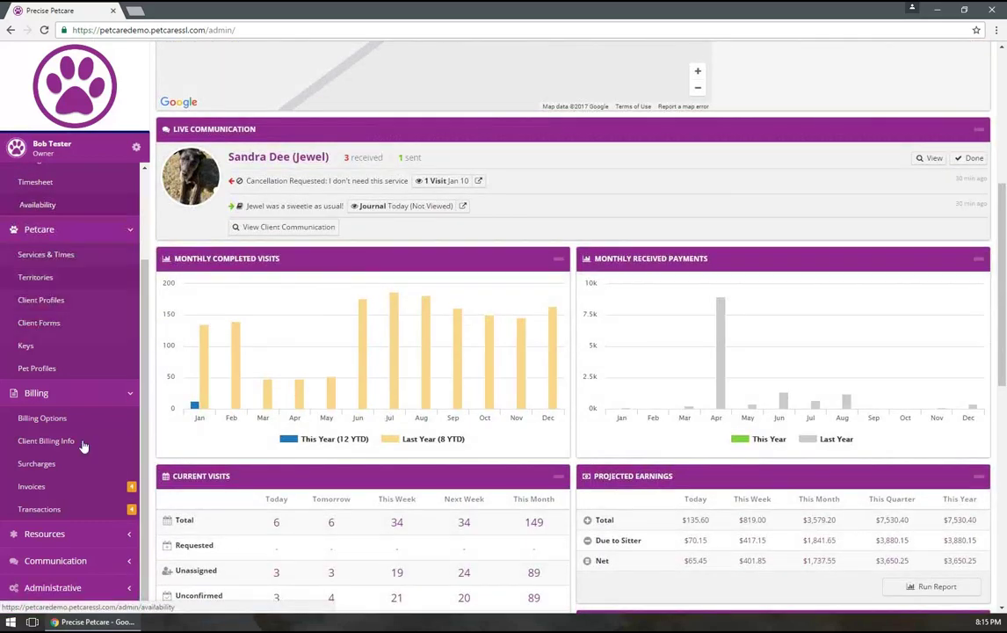
pyautogui.scroll(-1, 53, 265)
pyautogui.scroll(-3, 49, 322)
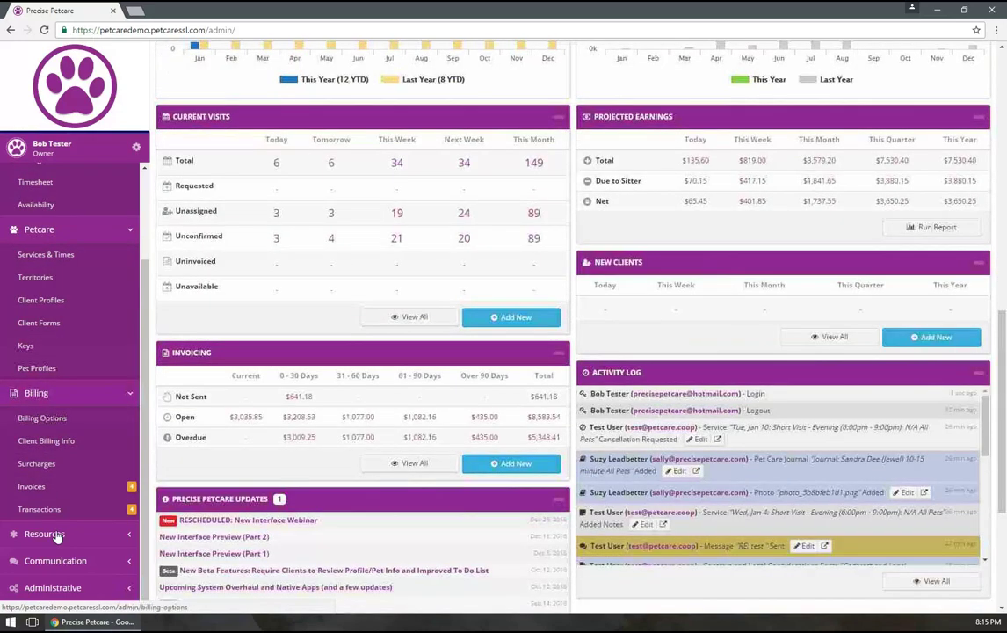
pyautogui.scroll(2, 33, 227)
# Open Scheduling > Master Schedule and scroll to the Jan 1 – Jan 7, 2017 calendar
pyautogui.click(36, 231)
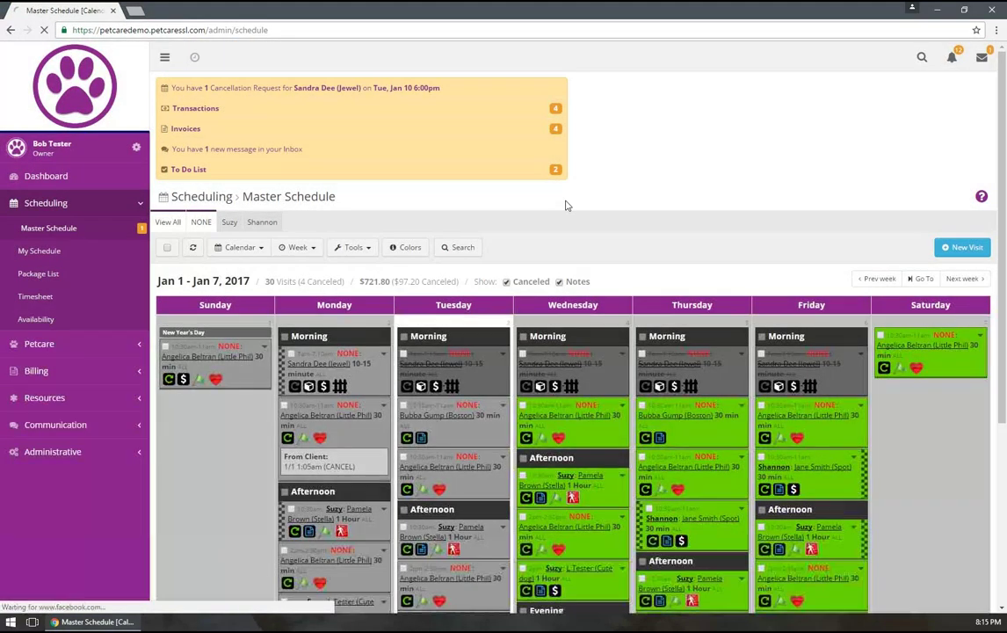
pyautogui.scroll(-3, 563, 202)
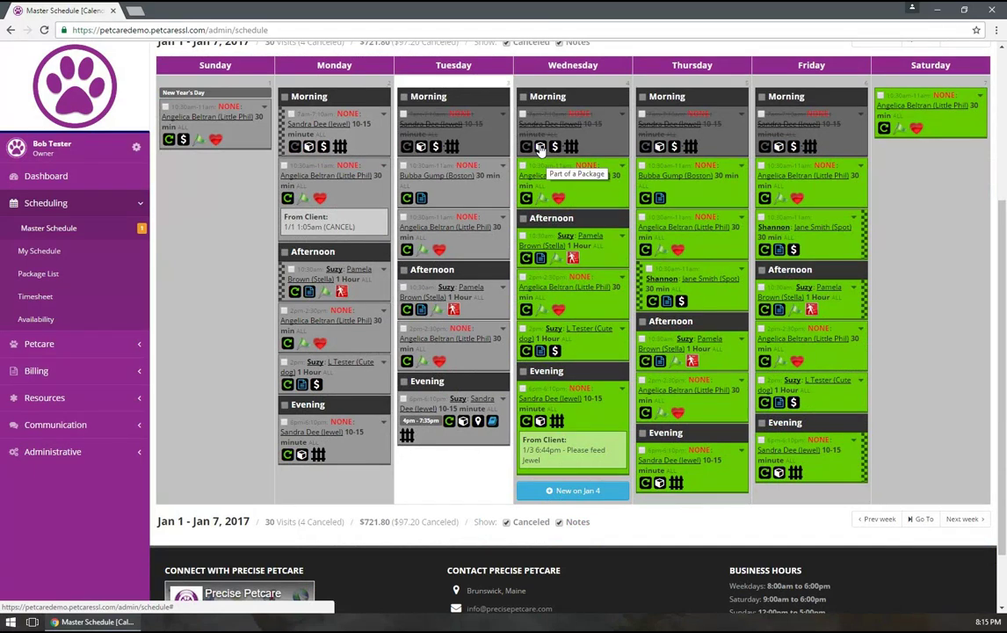
pyautogui.click(527, 201)
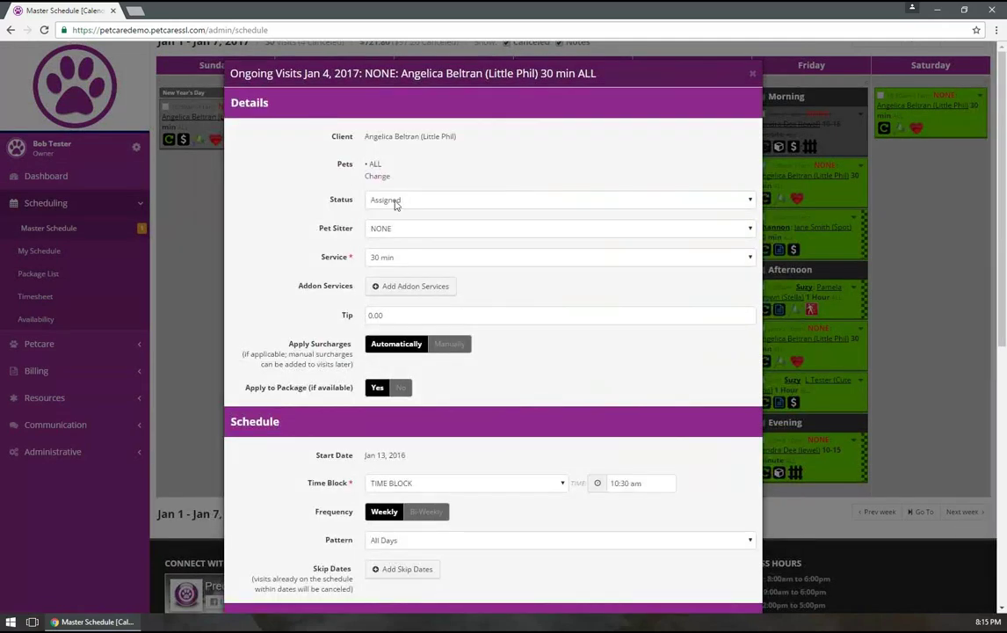
pyautogui.scroll(-3, 404, 228)
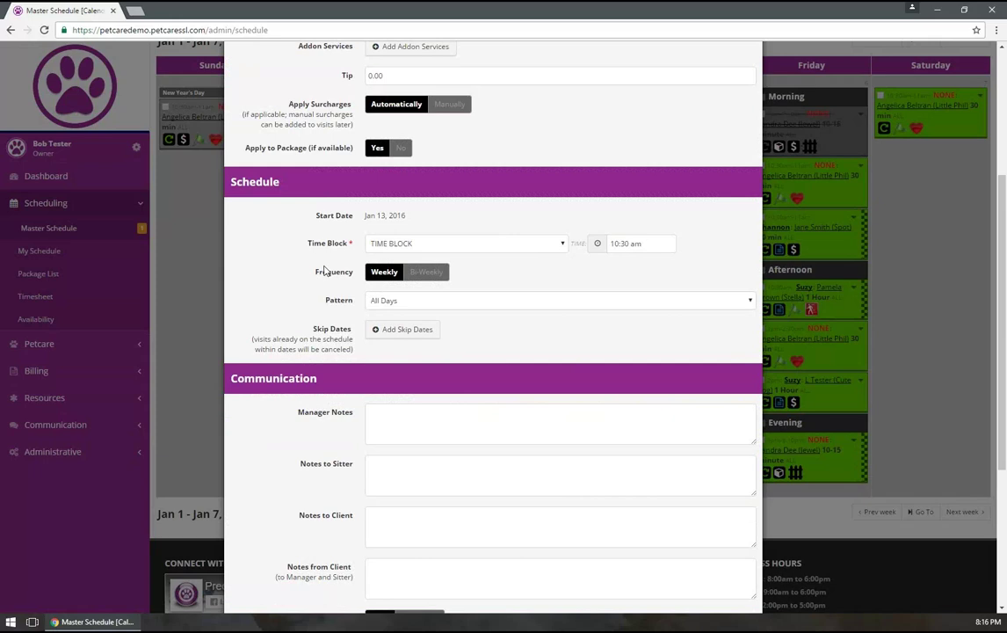
pyautogui.scroll(-3, 323, 271)
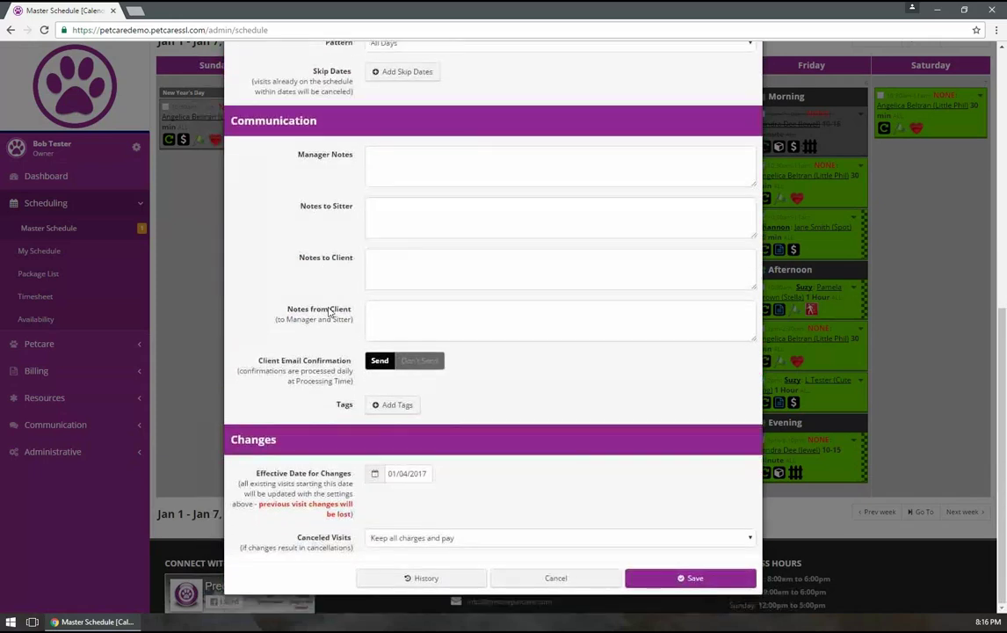
pyautogui.click(553, 578)
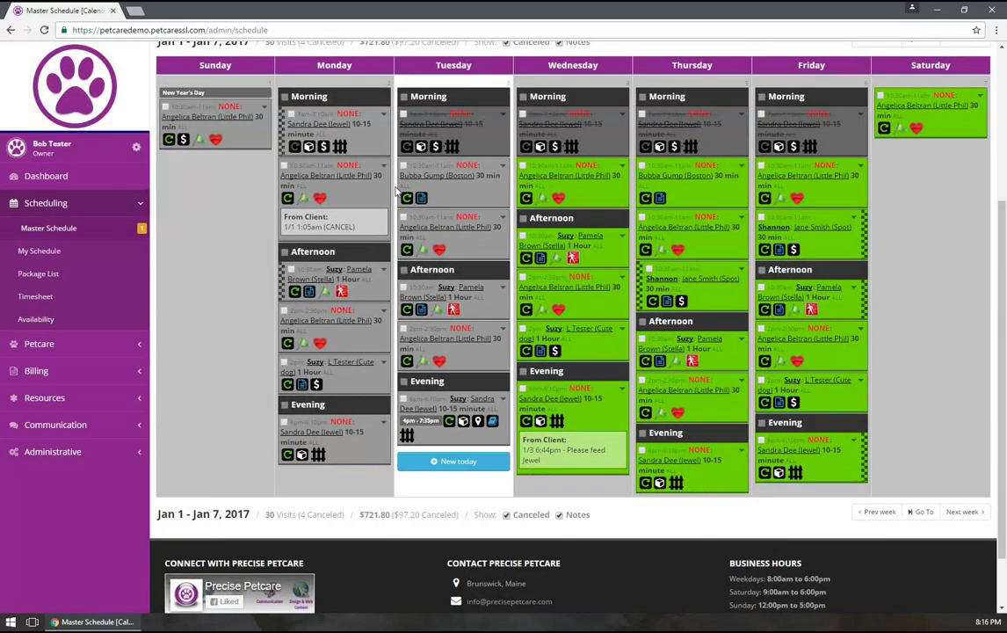
pyautogui.click(622, 168)
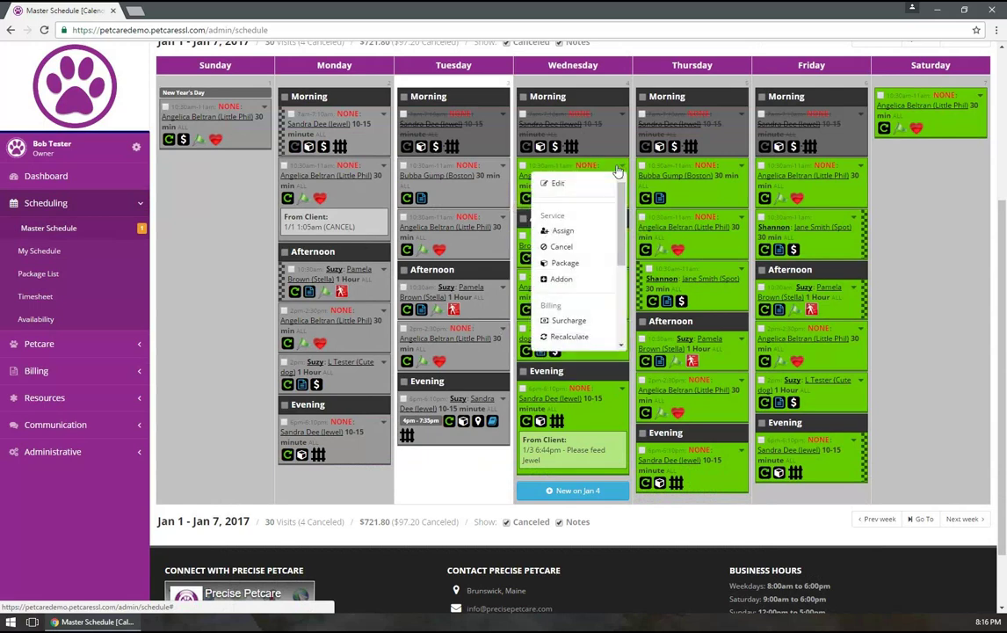
pyautogui.moveTo(621, 235); pyautogui.dragTo(622, 210)
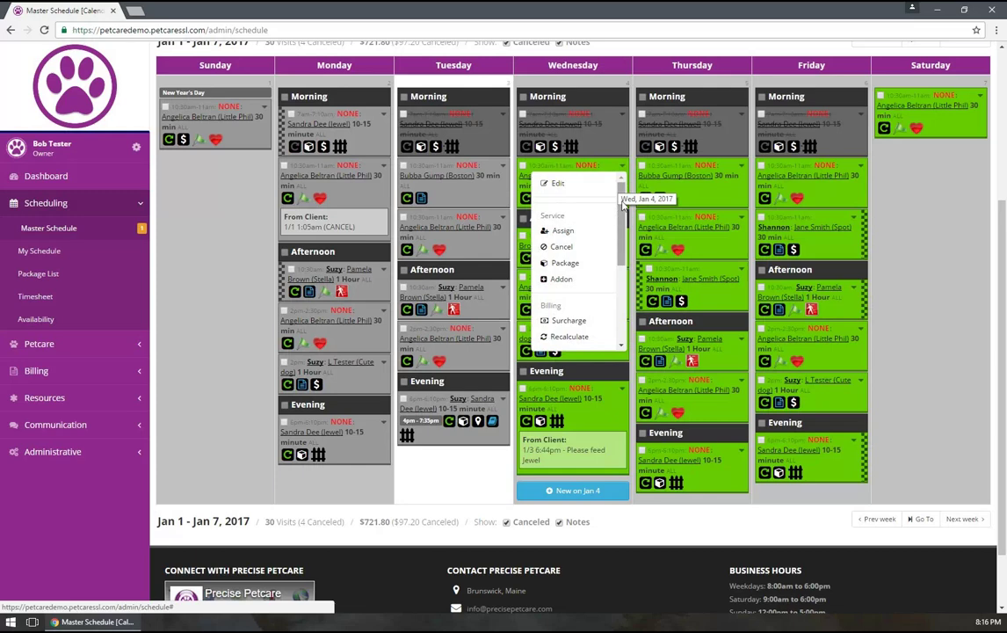
pyautogui.moveTo(623, 204); pyautogui.dragTo(622, 238)
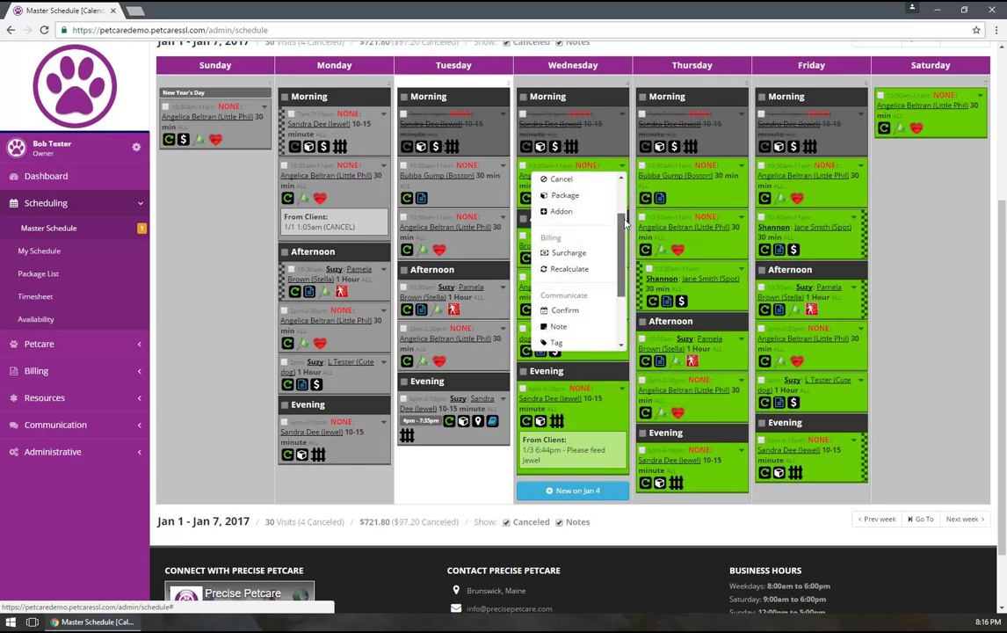
pyautogui.scroll(1, 615, 236)
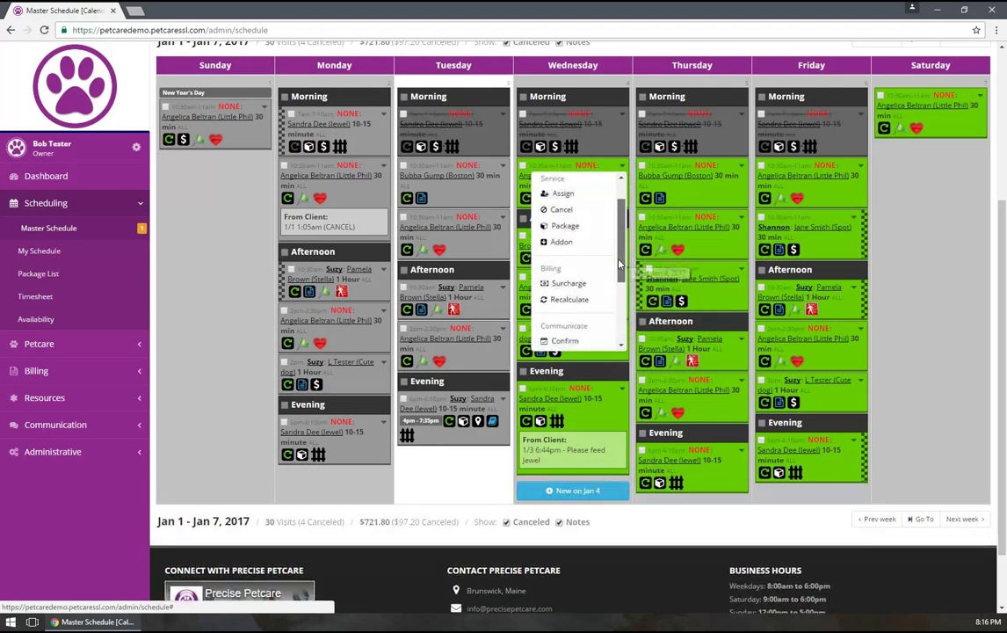
pyautogui.scroll(-1, 615, 259)
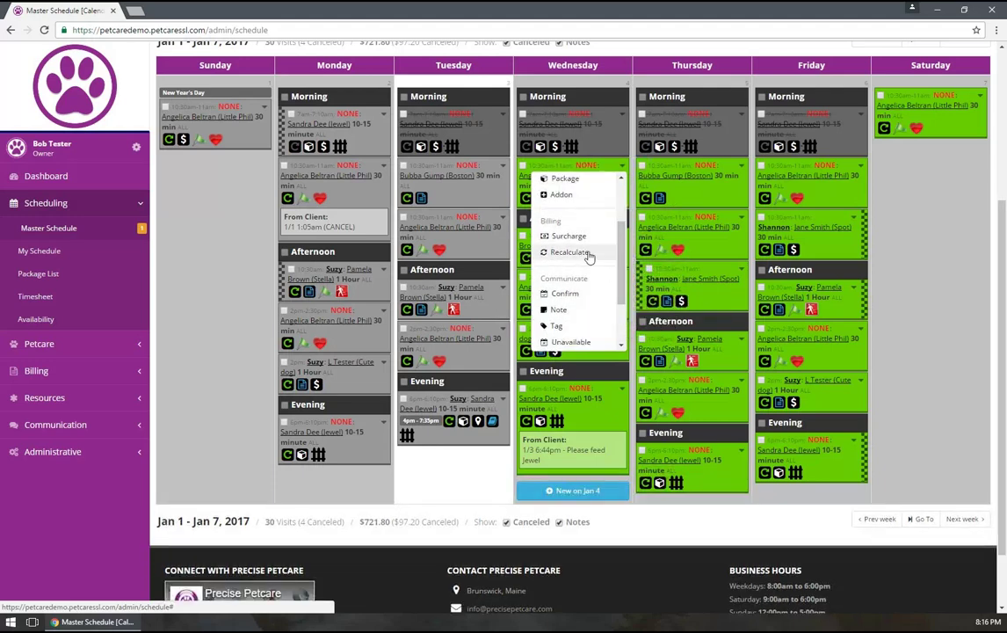
pyautogui.click(587, 254)
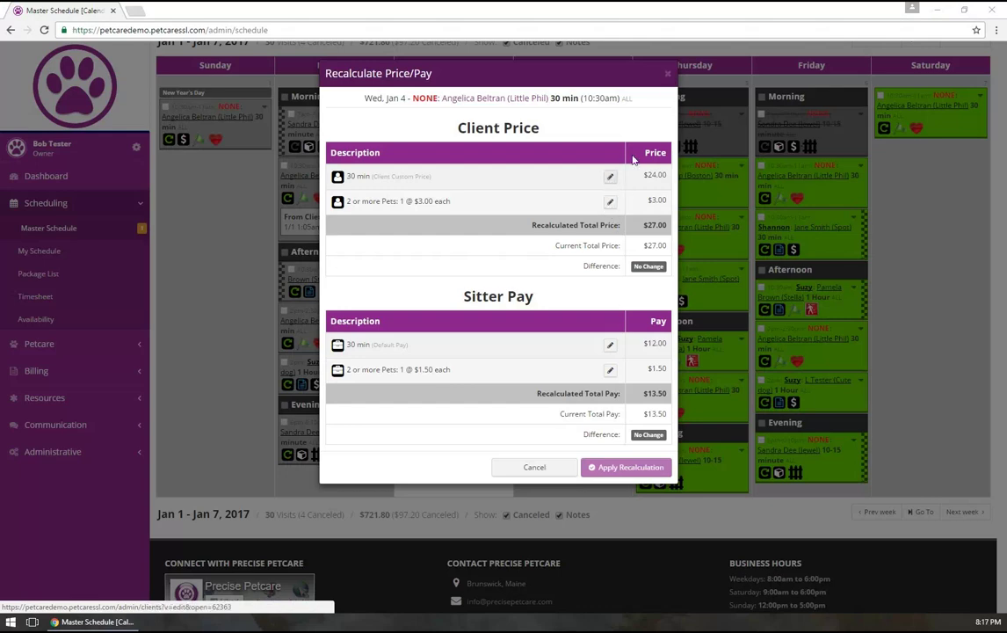
pyautogui.click(667, 76)
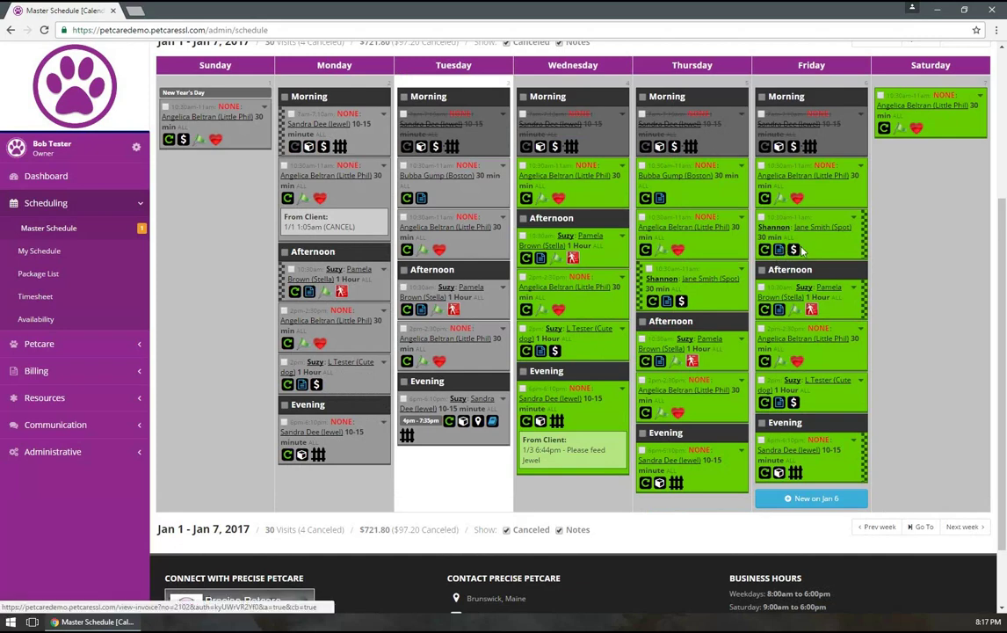
# Open Friday's 10:30am visit actions and close the Surcharge window without adding one
pyautogui.click(854, 218)
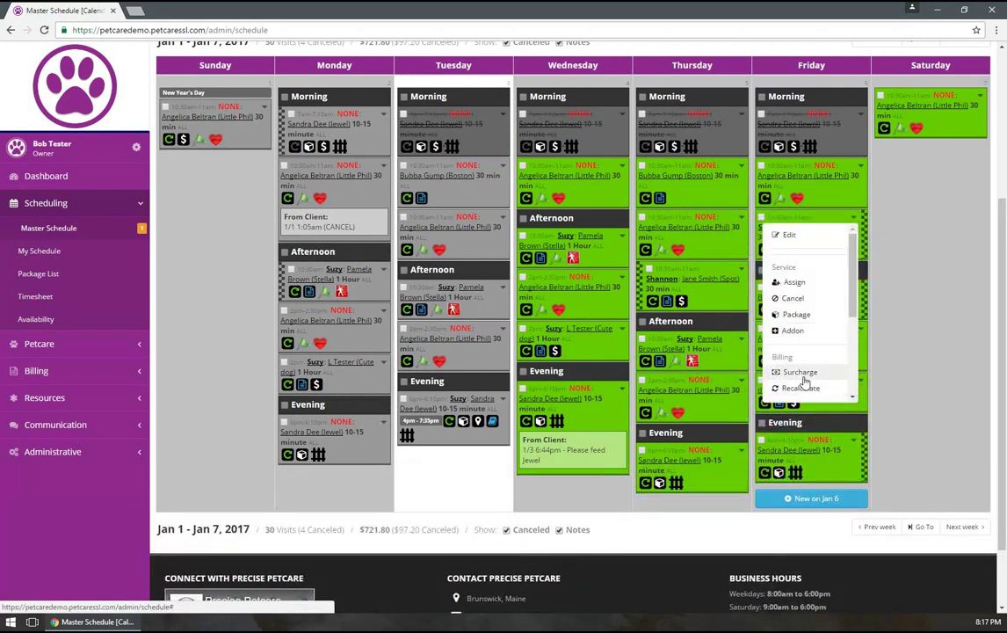
pyautogui.scroll(1, 657, 230)
pyautogui.scroll(-1, 799, 497)
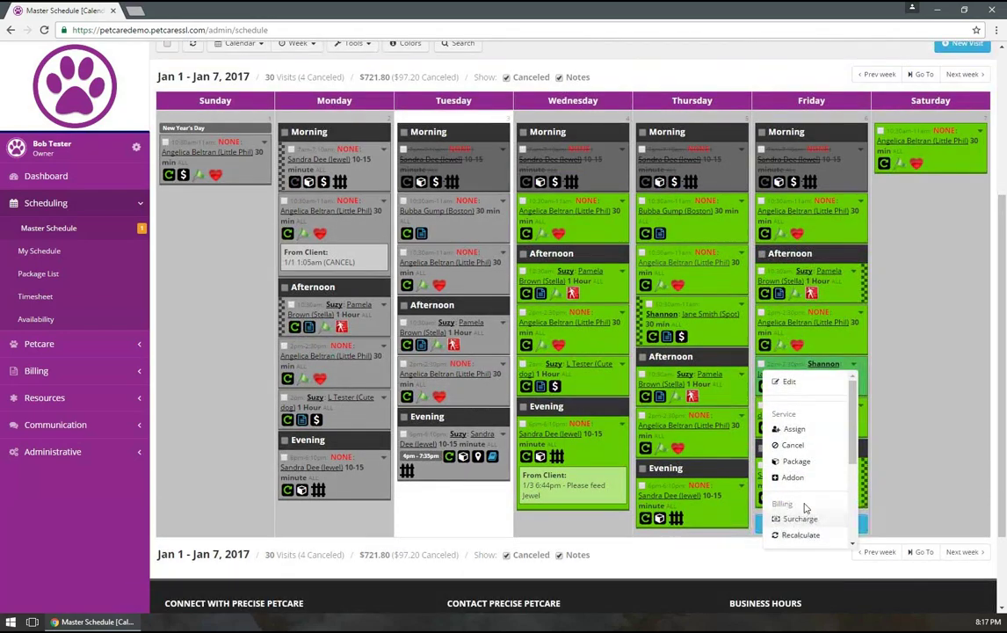
pyautogui.click(800, 515)
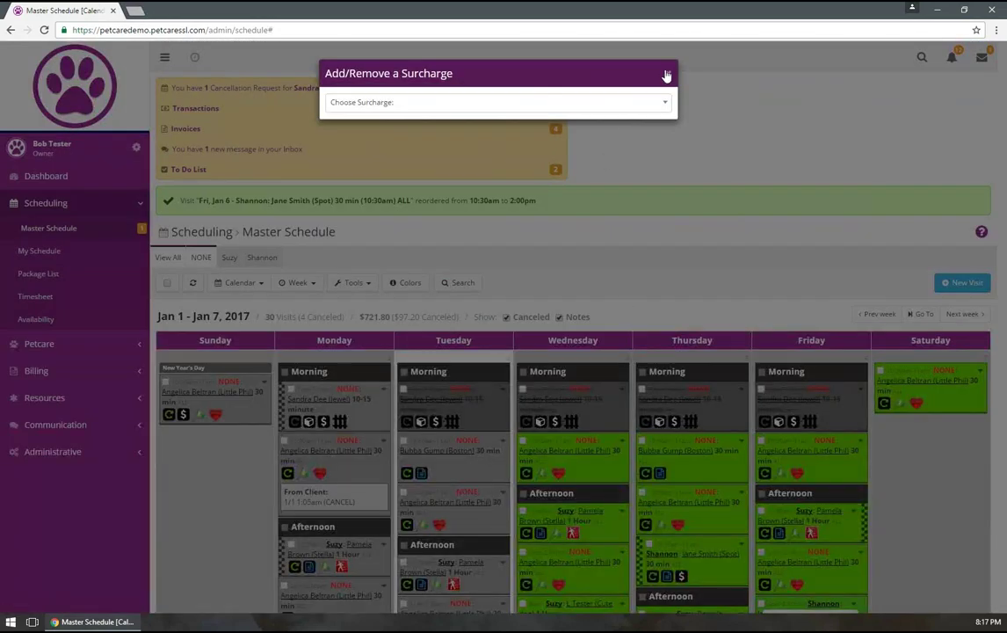
pyautogui.click(666, 75)
# Recalculate the 2pm Friday visit, review $27.00 price and $15.50 pay, and close unapplied
pyautogui.scroll(-3, 826, 369)
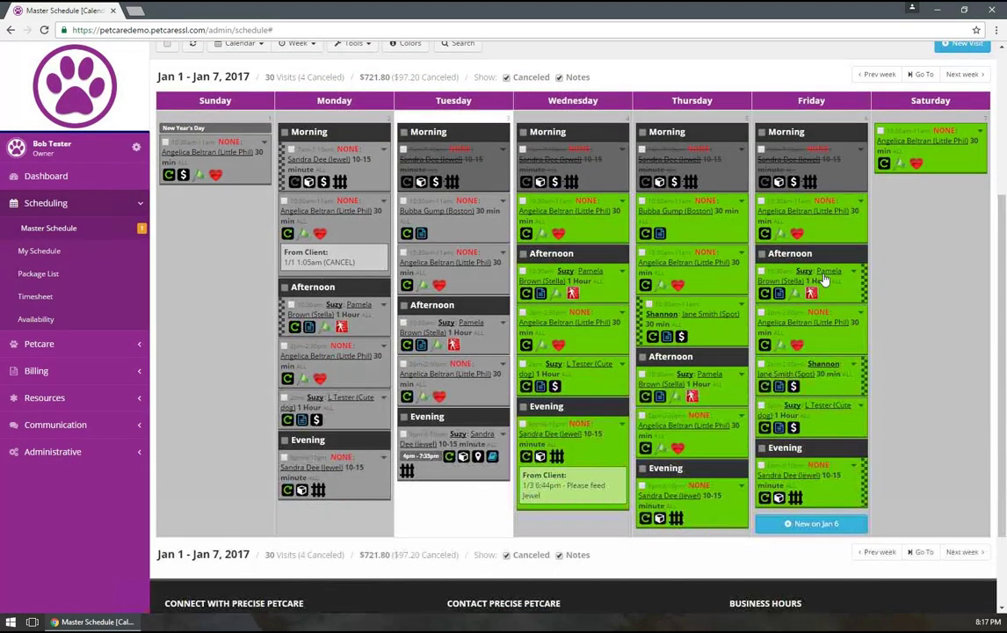
pyautogui.click(854, 369)
pyautogui.scroll(-3, 830, 457)
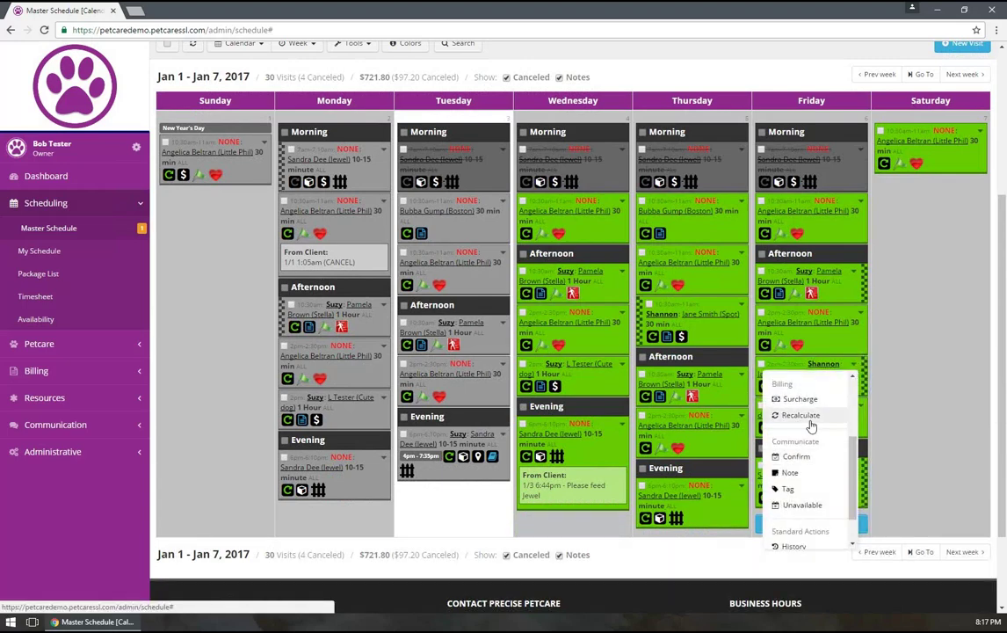
pyautogui.click(801, 415)
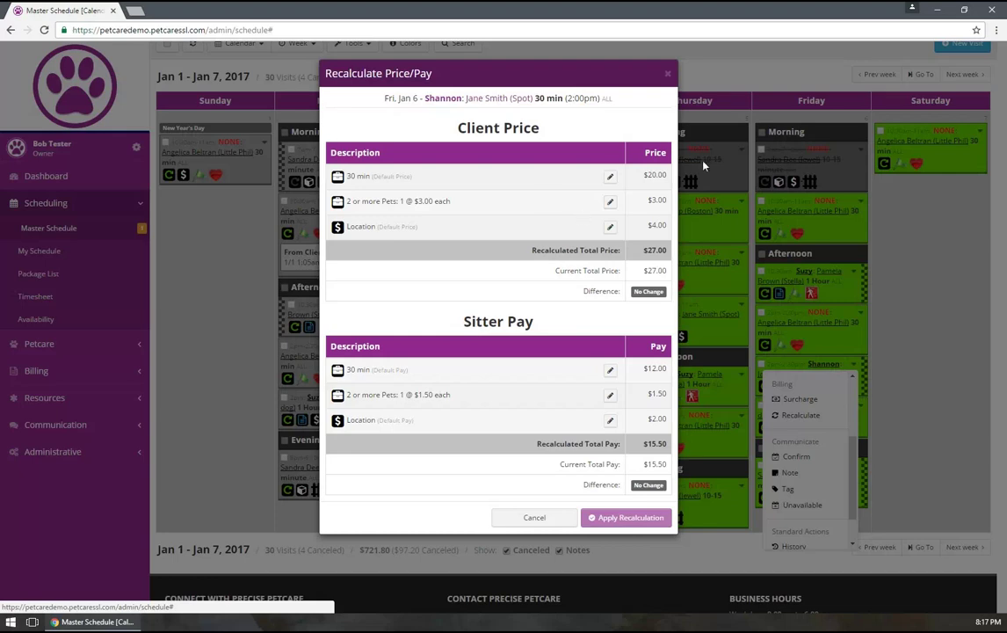
pyautogui.click(670, 75)
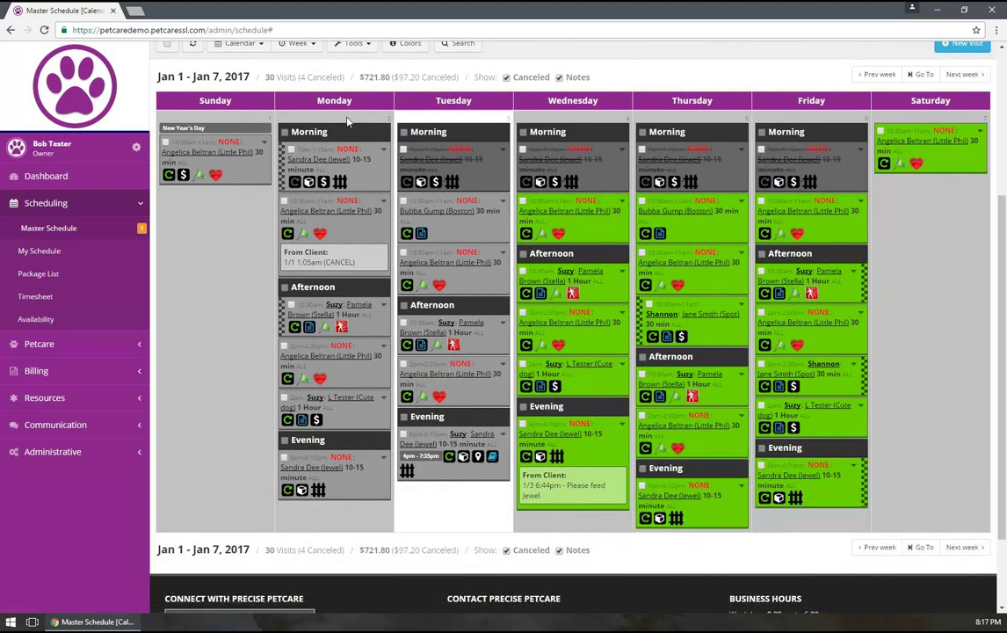
pyautogui.scroll(2, 302, 204)
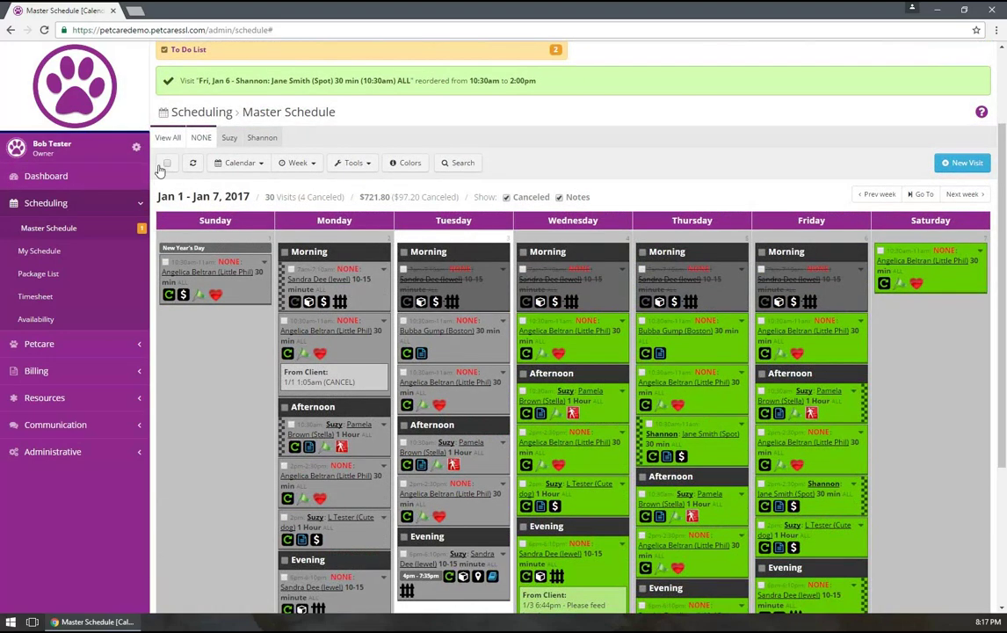
# Select all 34 visits of the week and start a Bulk Edit
pyautogui.click(167, 164)
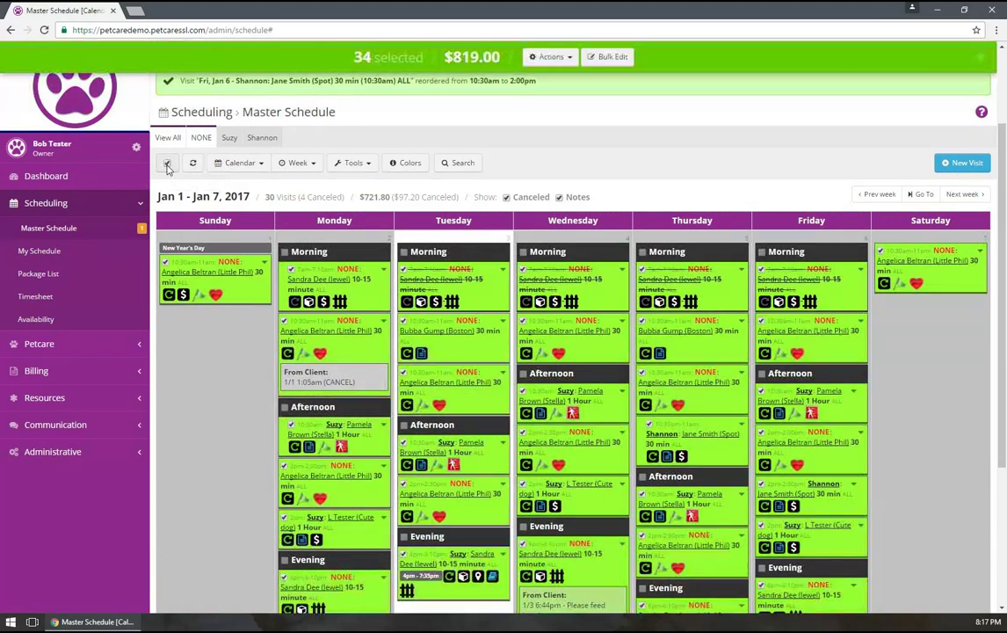
pyautogui.click(548, 58)
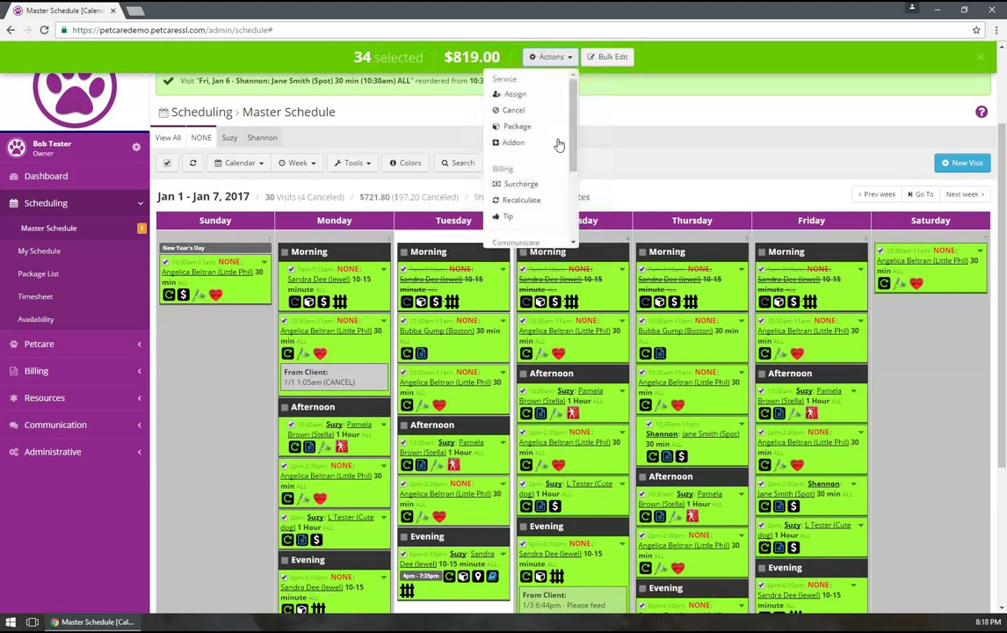
pyautogui.moveTo(572, 117)
pyautogui.mouseDown()
pyautogui.moveTo(571, 194)
pyautogui.moveTo(576, 110)
pyautogui.mouseUp()
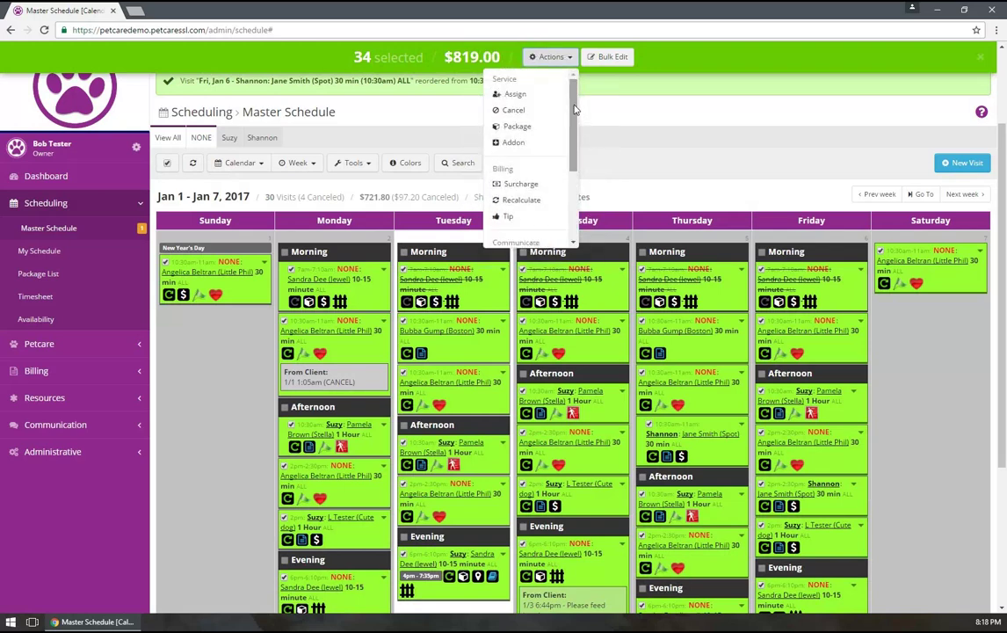
pyautogui.click(601, 61)
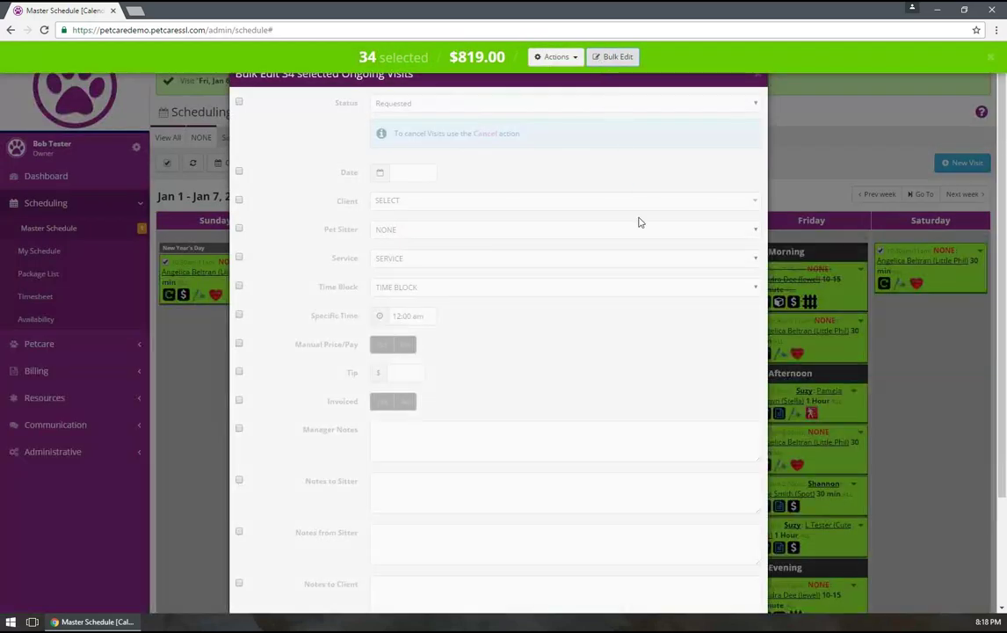
pyautogui.scroll(-2, 639, 225)
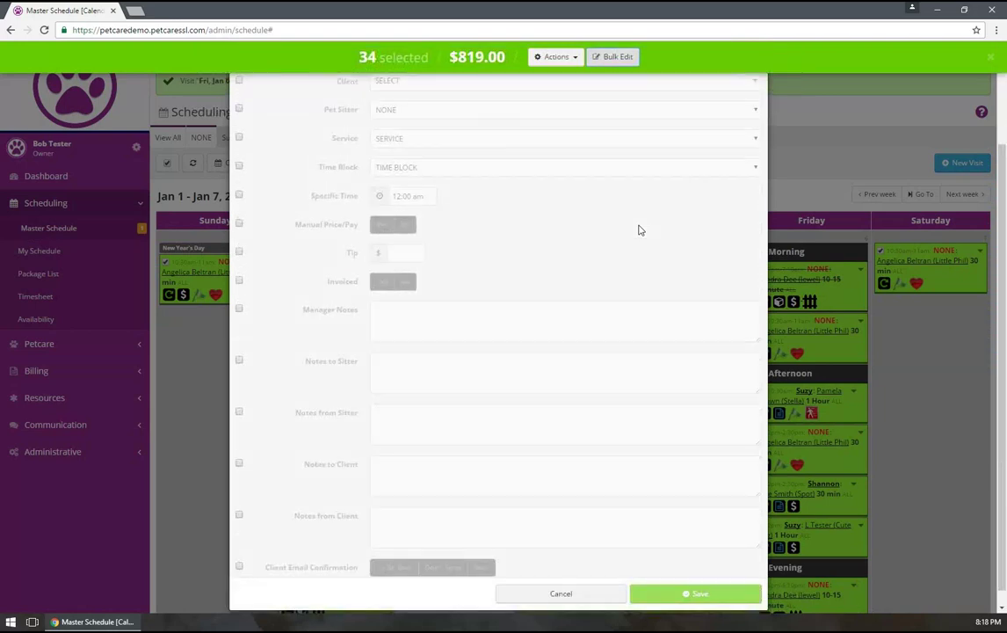
pyautogui.scroll(2, 639, 227)
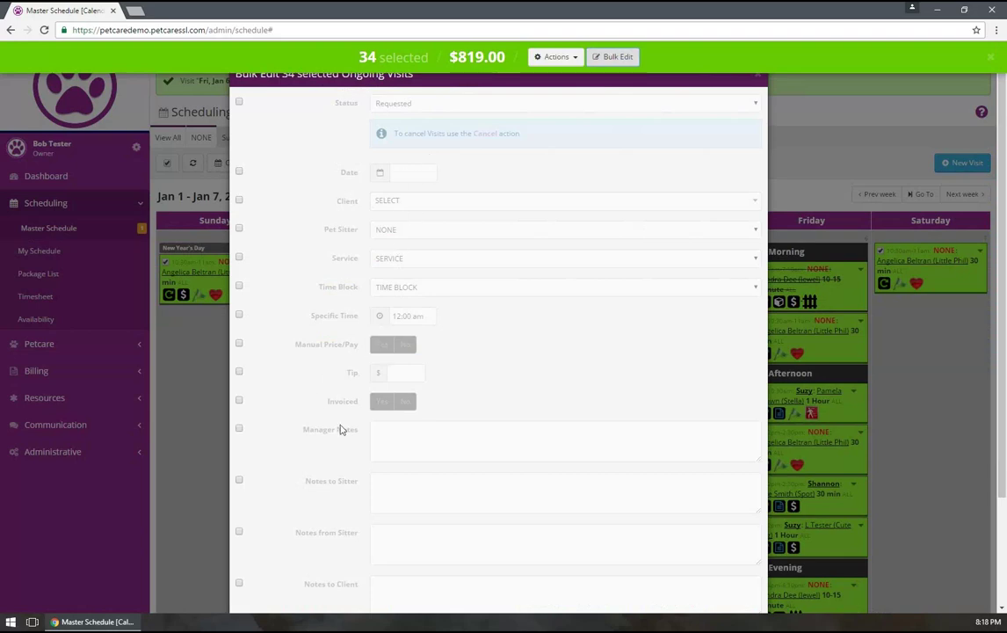
# Leave manual price/pay and the pet sitter (NONE) out of the bulk edit
pyautogui.click(382, 345)
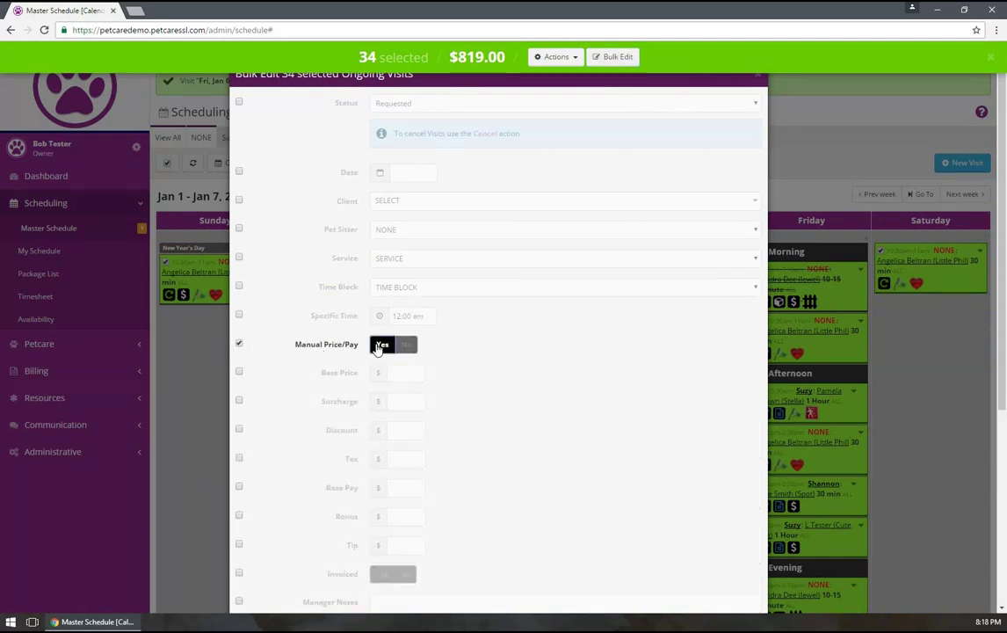
pyautogui.click(240, 344)
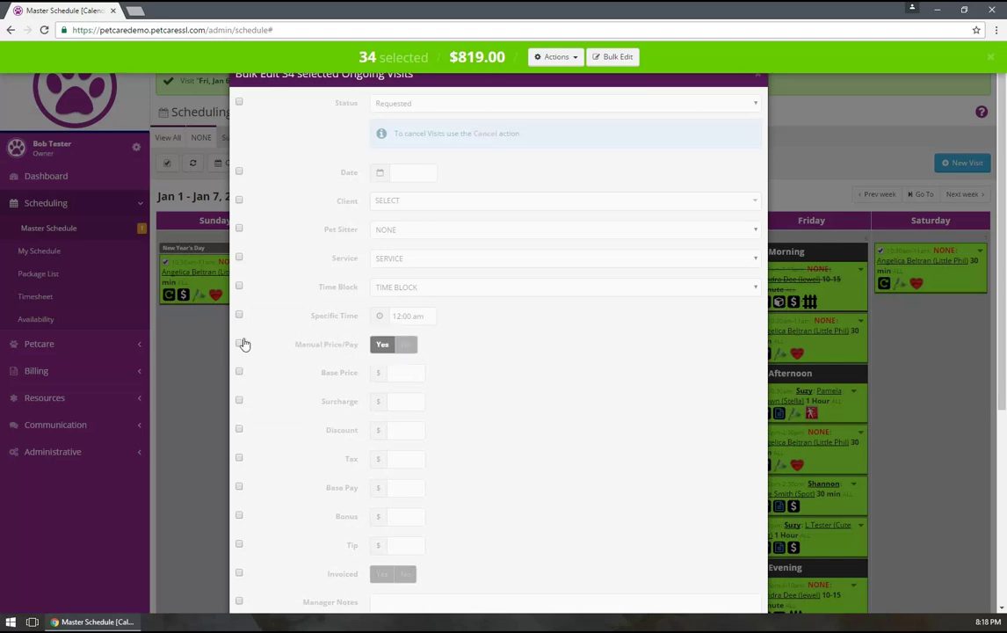
pyautogui.click(407, 230)
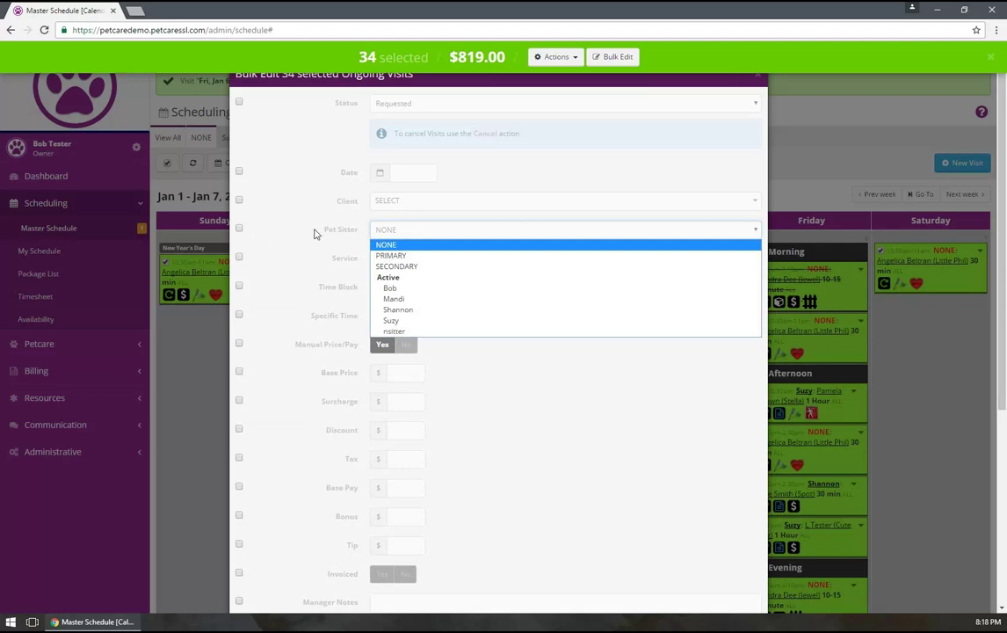
pyautogui.click(356, 213)
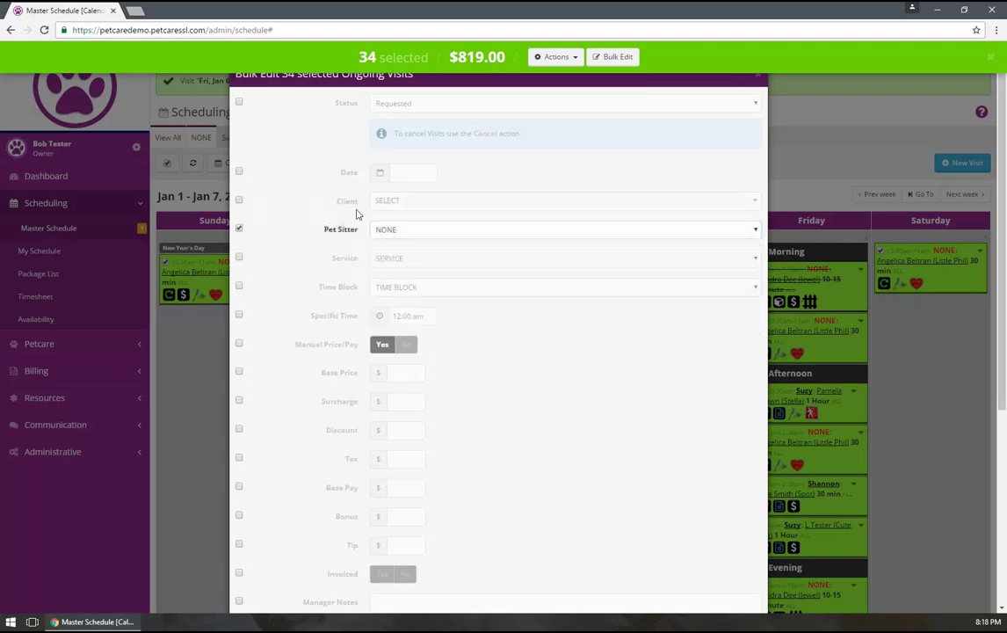
pyautogui.click(240, 229)
pyautogui.scroll(-4, 308, 334)
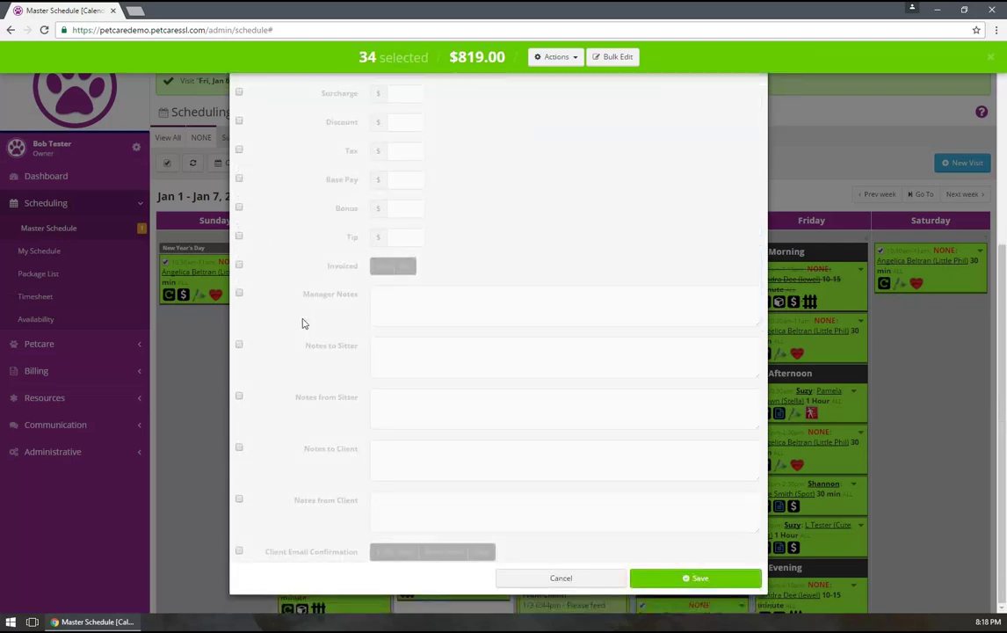
# Enter the sitter note "Don't forget this visit!" and save it to all visits
pyautogui.click(405, 359)
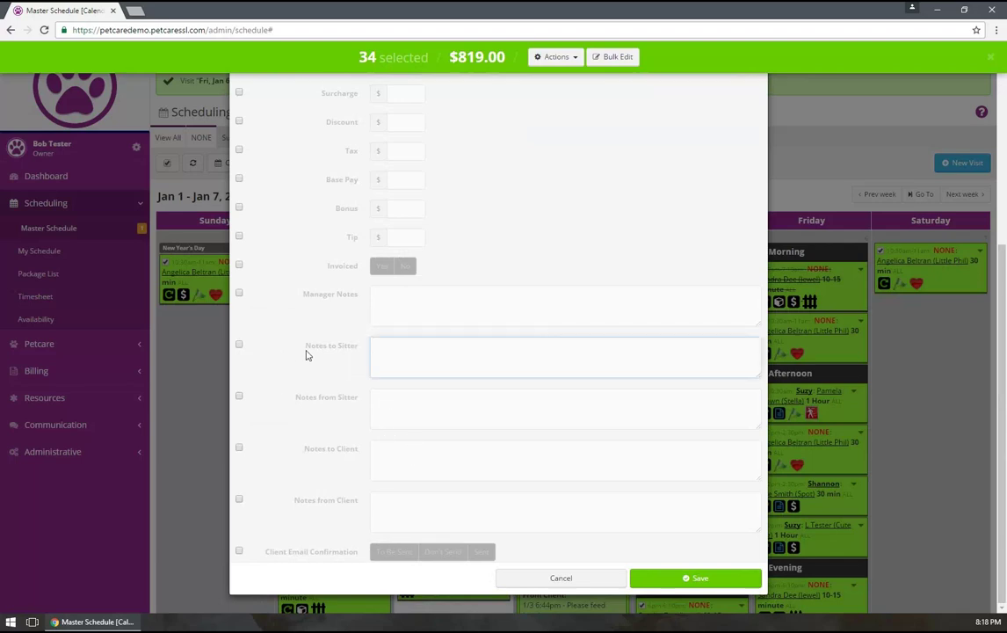
pyautogui.write("Don't forget this visit!")
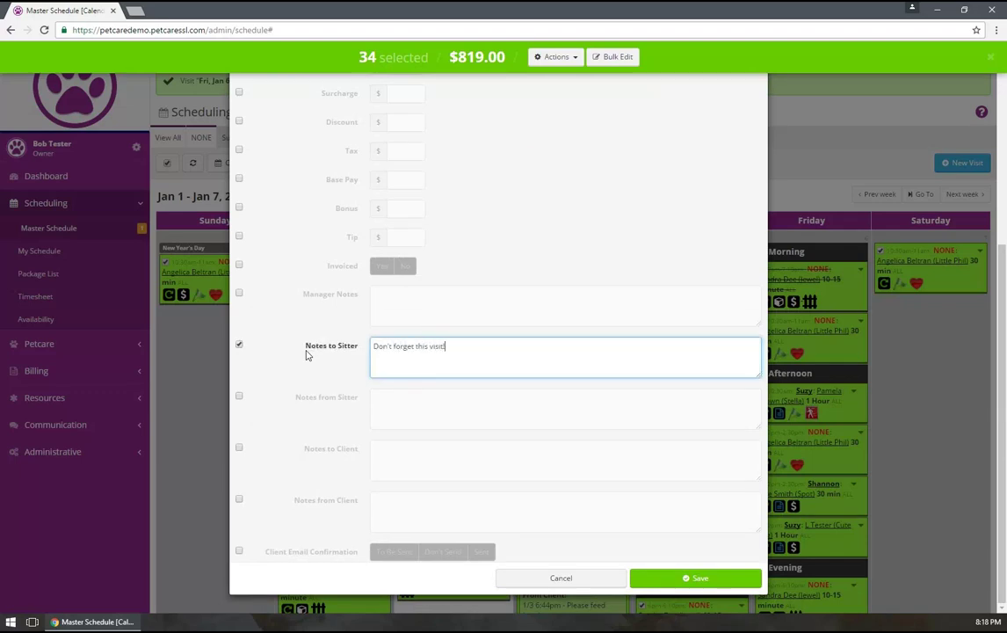
pyautogui.click(690, 578)
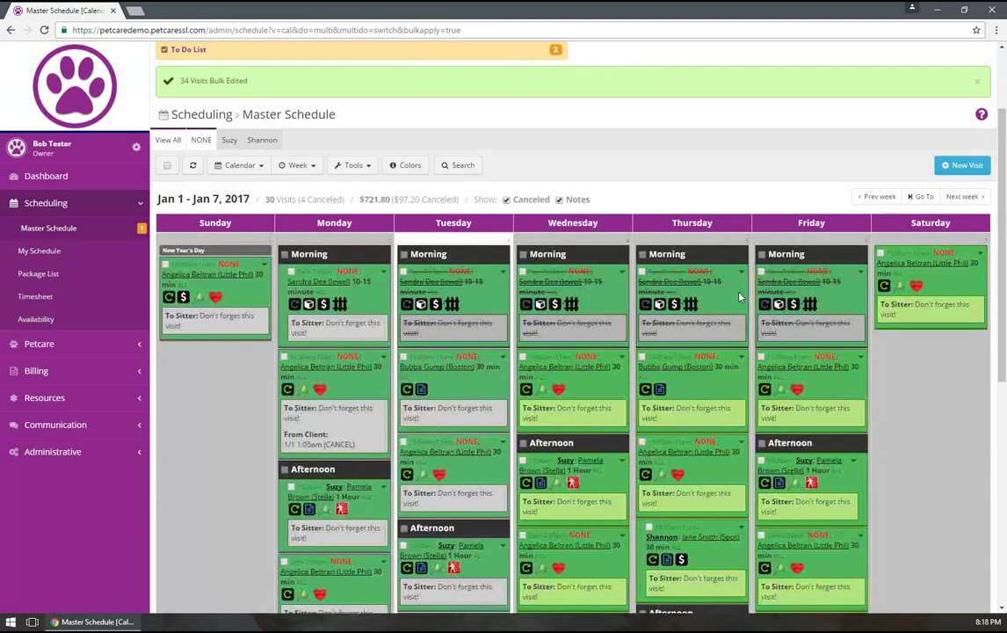
pyautogui.scroll(-2, 597, 406)
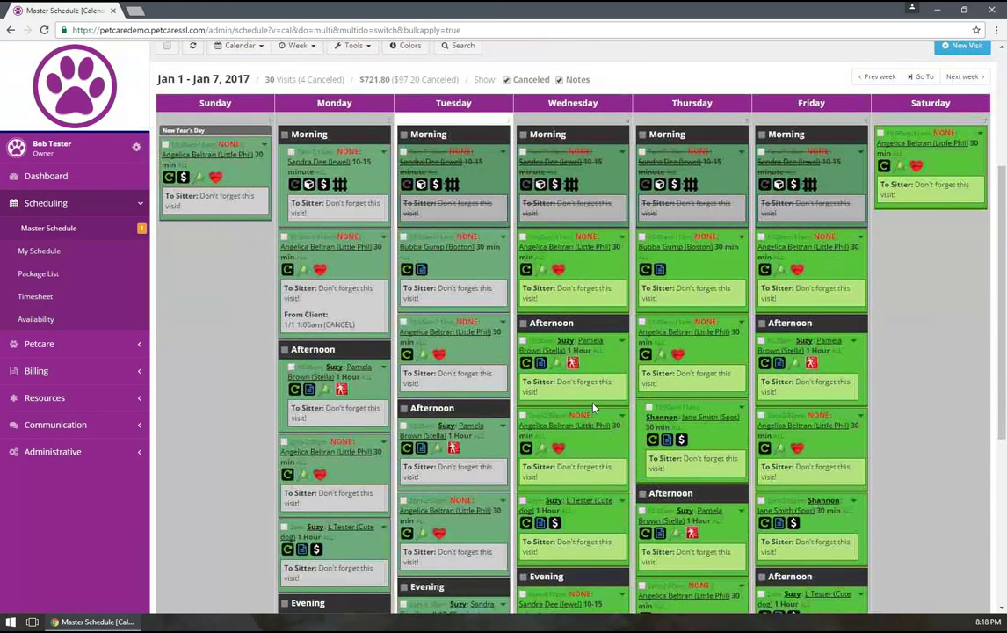
pyautogui.scroll(-2, 593, 407)
pyautogui.scroll(2, 593, 408)
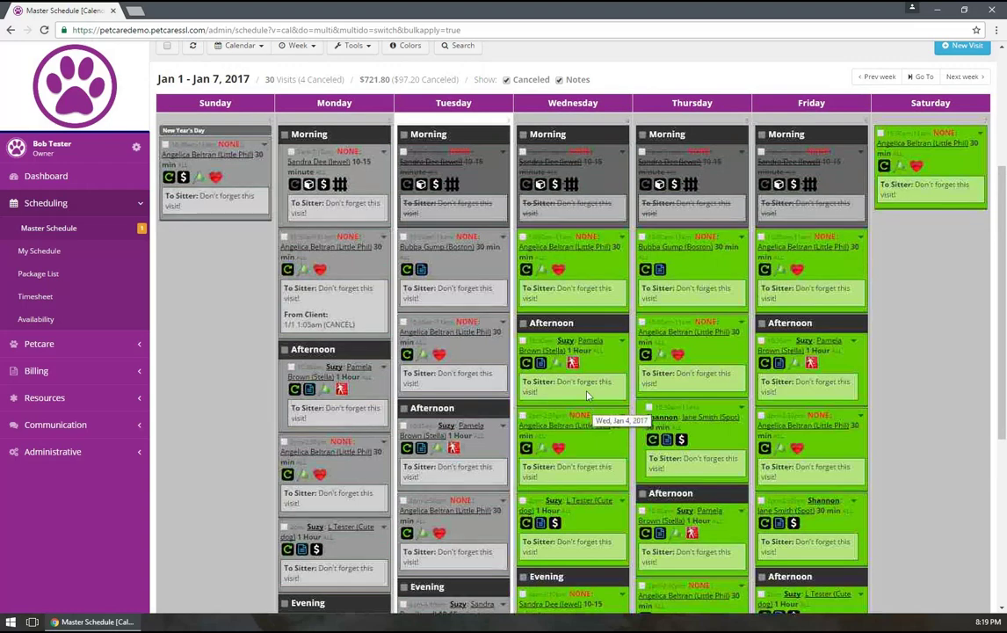
pyautogui.scroll(2, 695, 225)
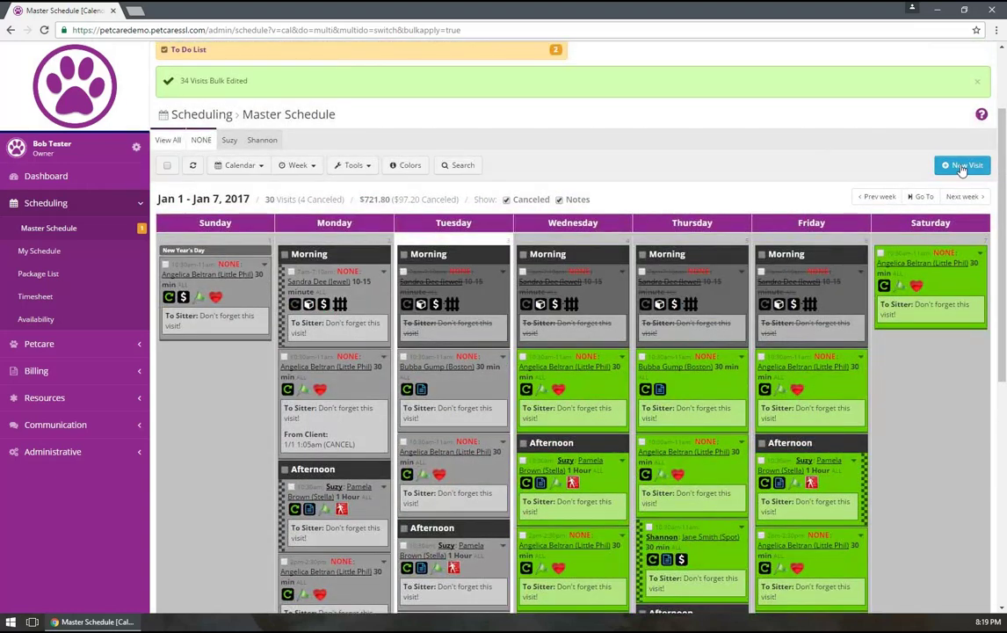
# Start a new visit, then stop the stalled load and reload the schedule page
pyautogui.click(961, 166)
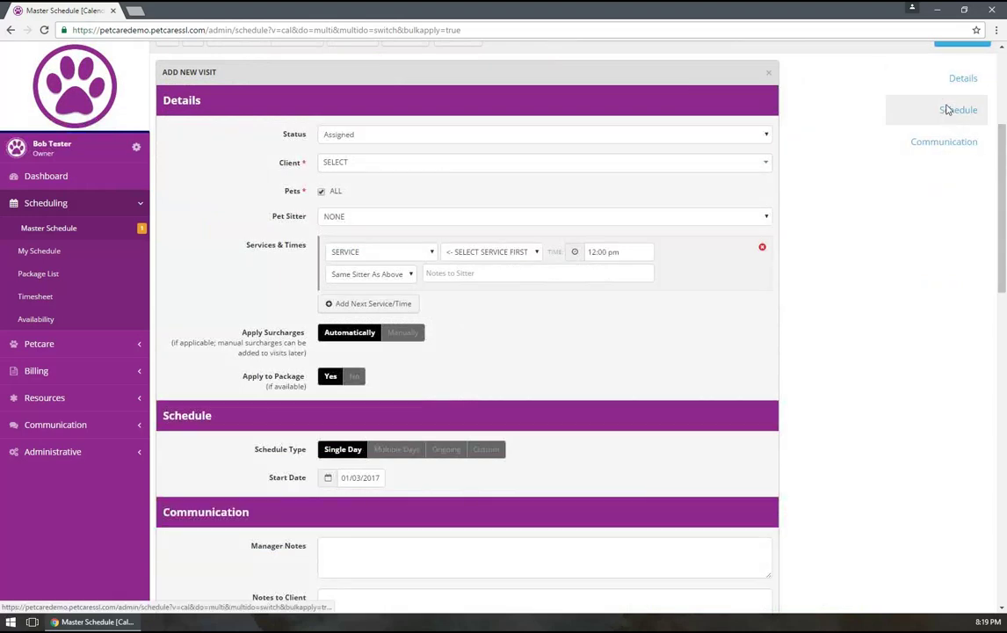
pyautogui.click(947, 110)
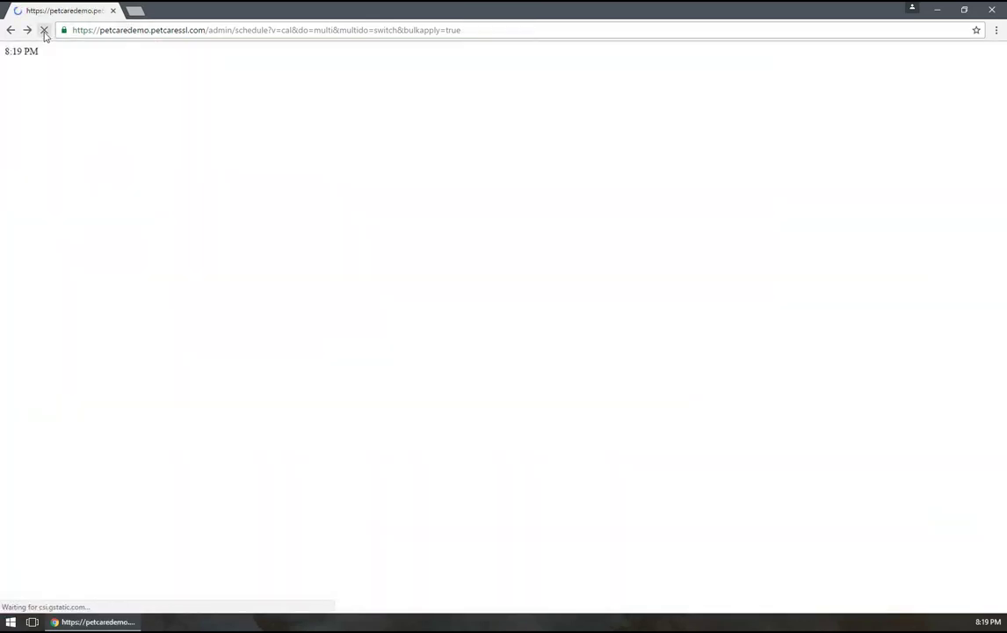
pyautogui.click(45, 34)
pyautogui.click(7, 33)
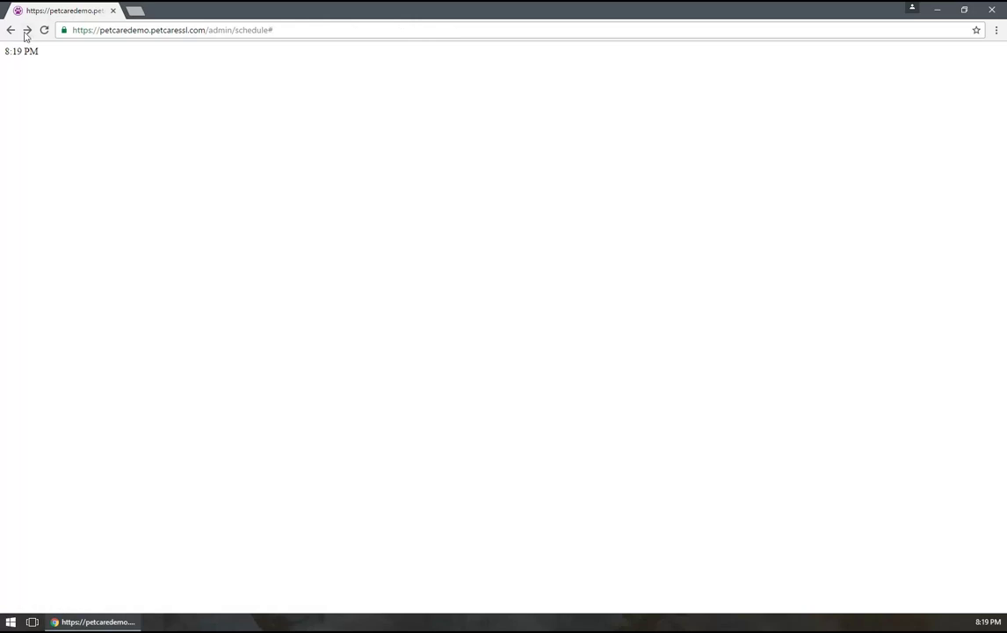
pyautogui.click(10, 30)
pyautogui.click(44, 30)
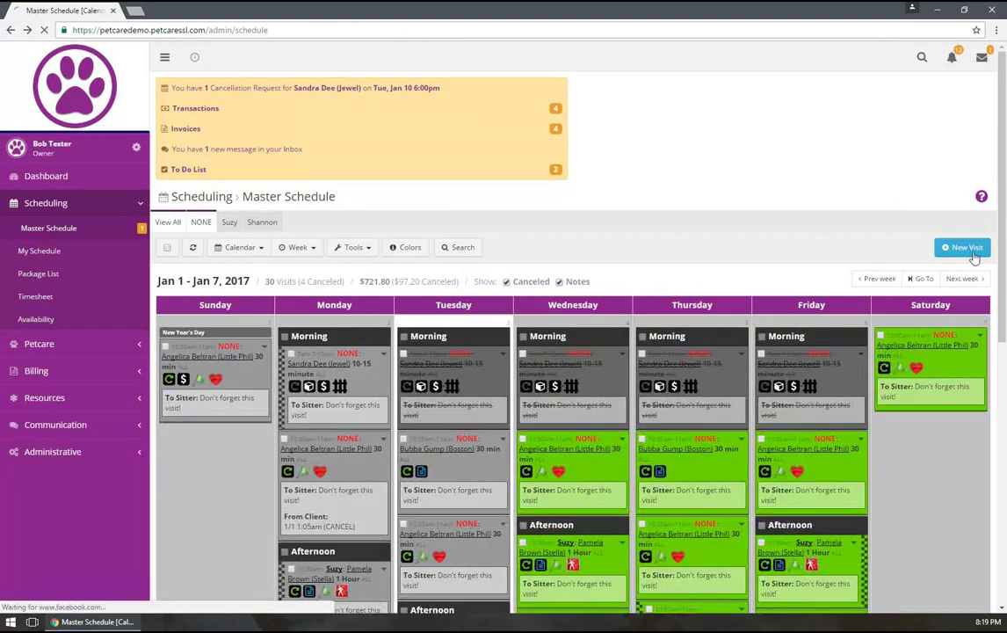
# Open a new visit form, view its Save options, then cancel the visit
pyautogui.click(972, 251)
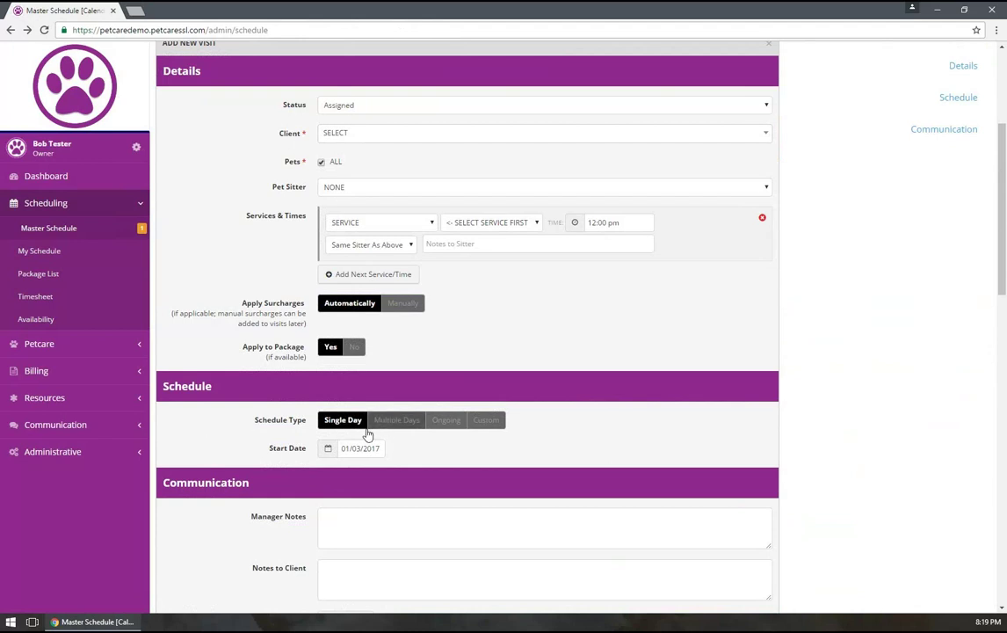
pyautogui.scroll(-2, 363, 429)
pyautogui.scroll(2, 347, 426)
pyautogui.scroll(-4, 250, 369)
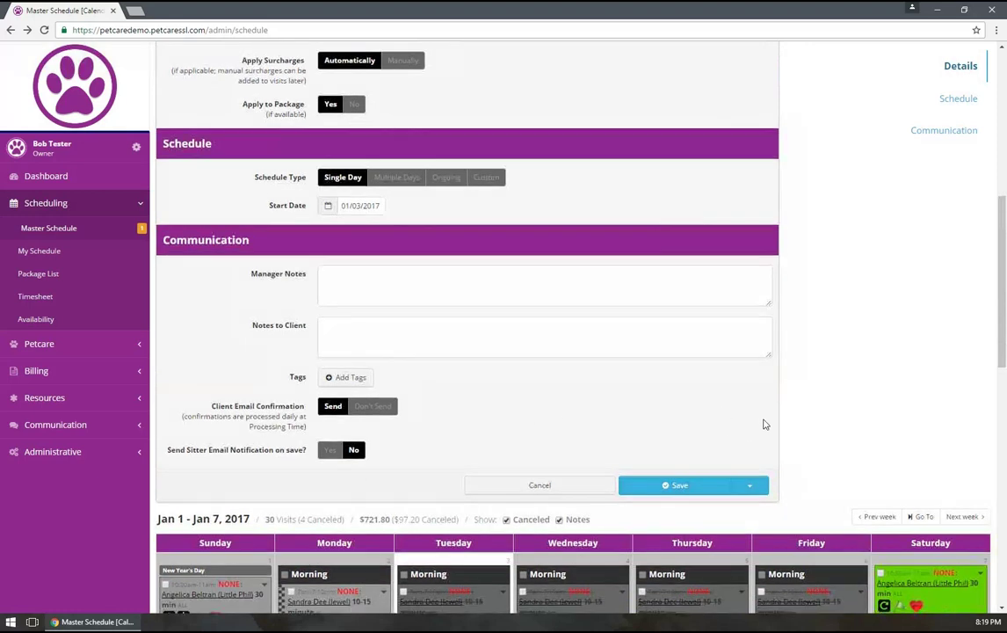
pyautogui.scroll(-2, 761, 420)
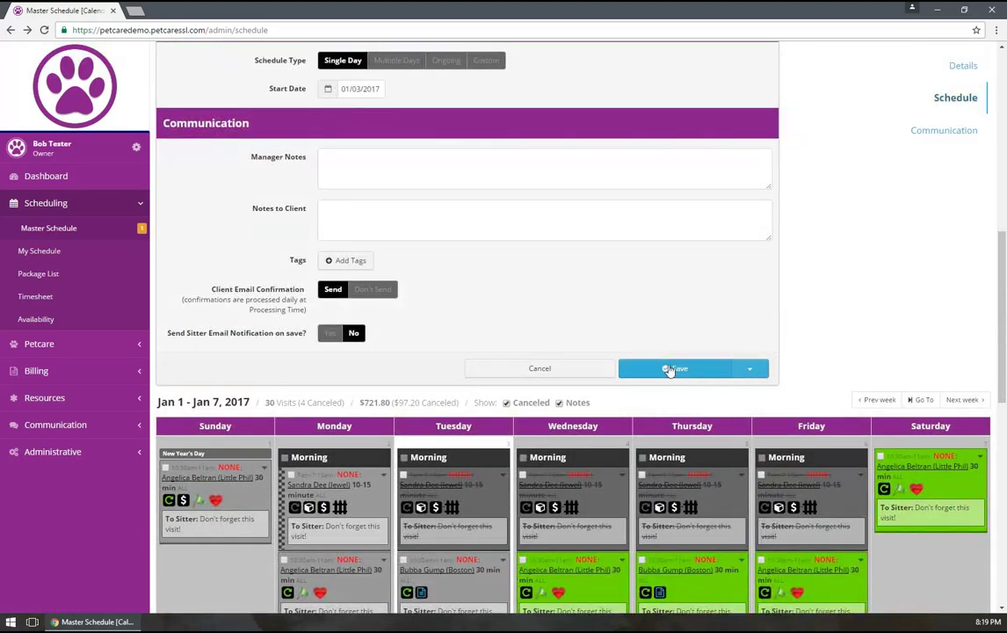
pyautogui.click(745, 369)
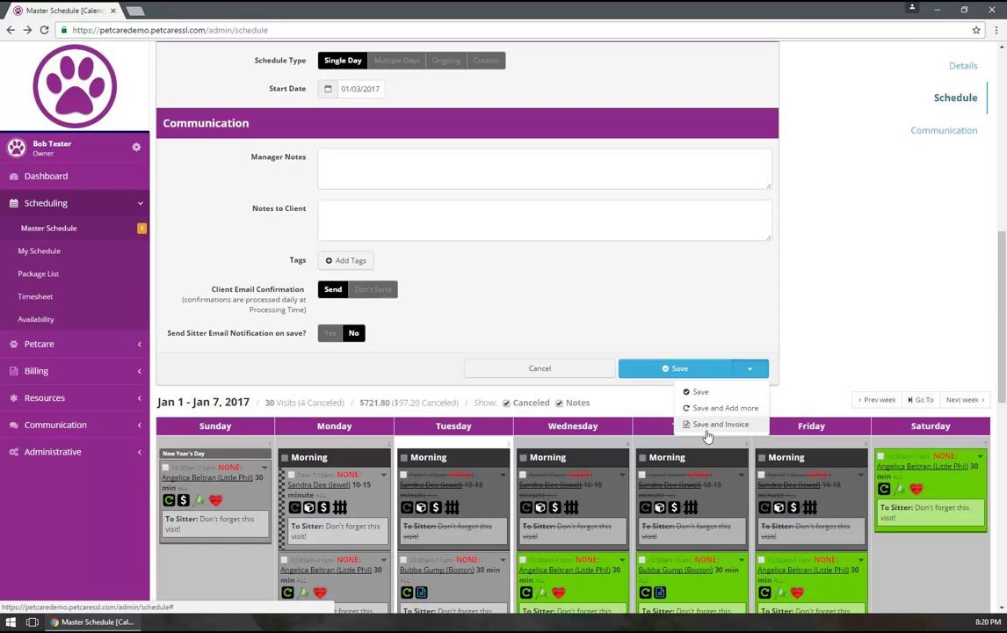
pyautogui.click(761, 293)
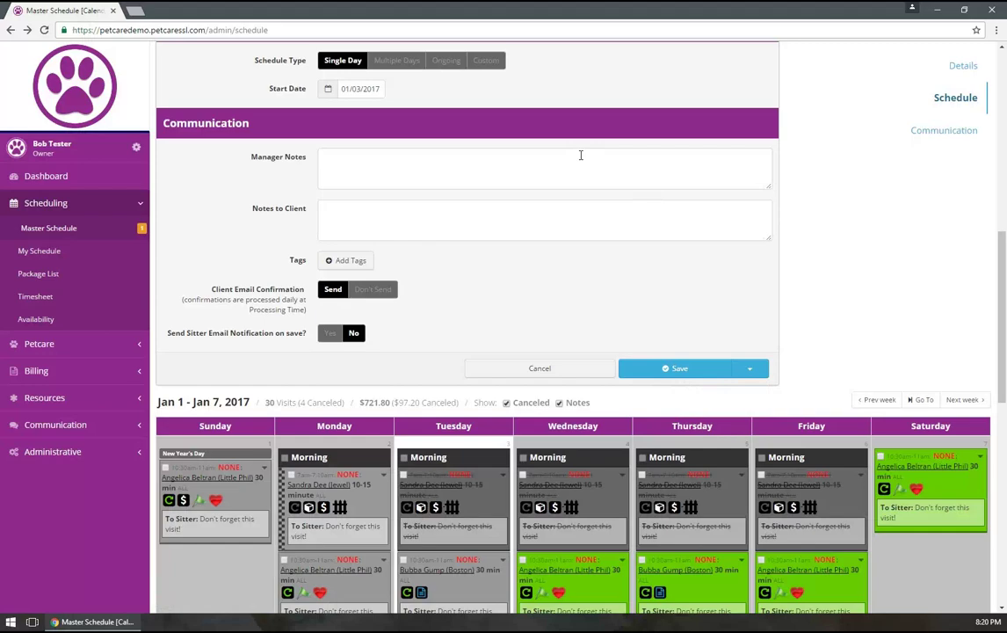
pyautogui.click(512, 367)
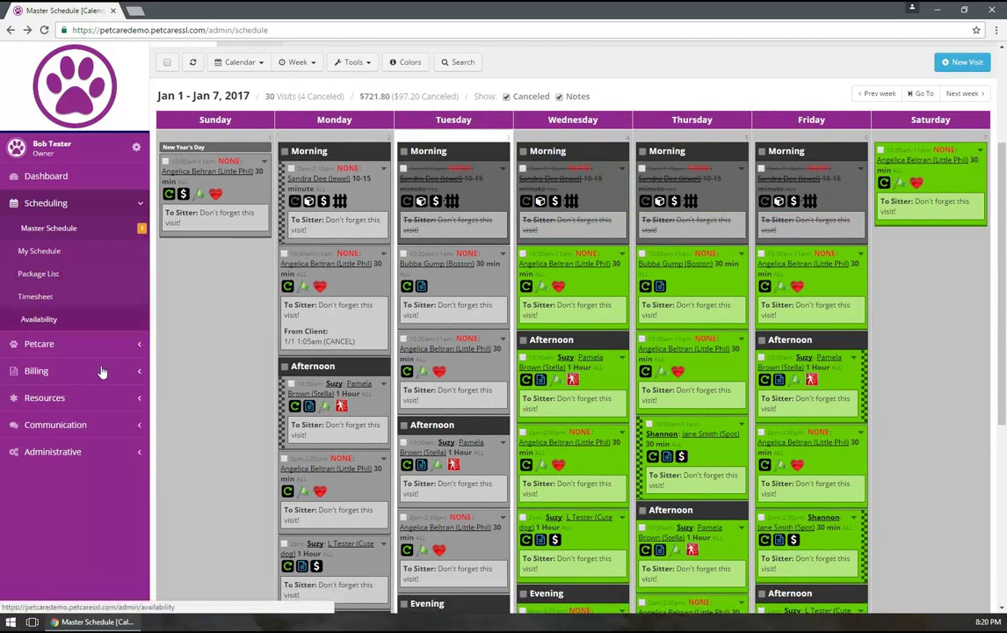
# Open Administrative > Site Options, scroll the Clients settings, and expand then collapse Client Fields Show/Hide
pyautogui.click(71, 452)
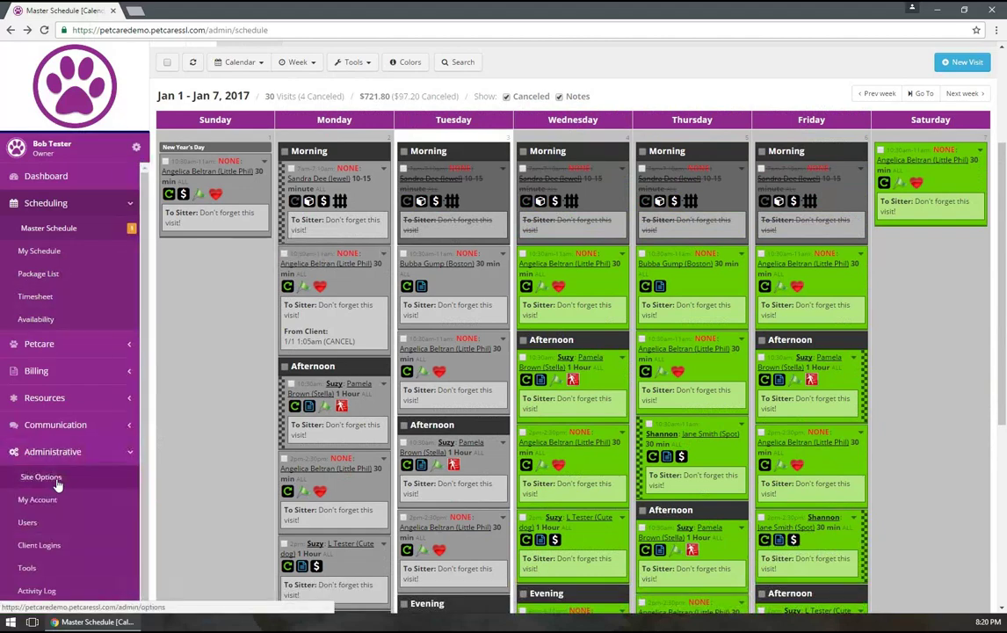
pyautogui.click(57, 479)
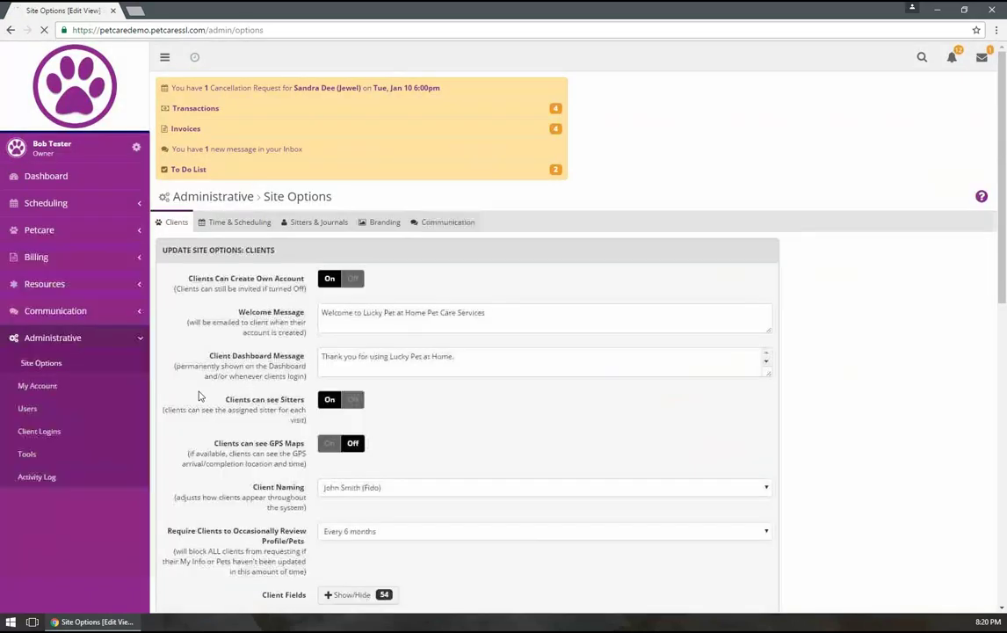
pyautogui.scroll(-2, 219, 391)
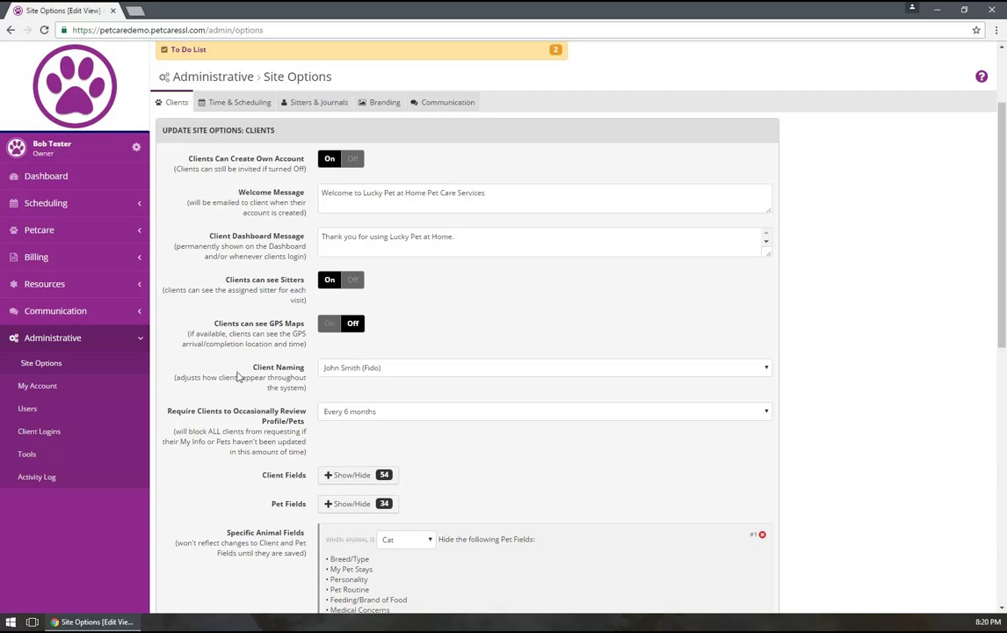
pyautogui.scroll(-6, 237, 376)
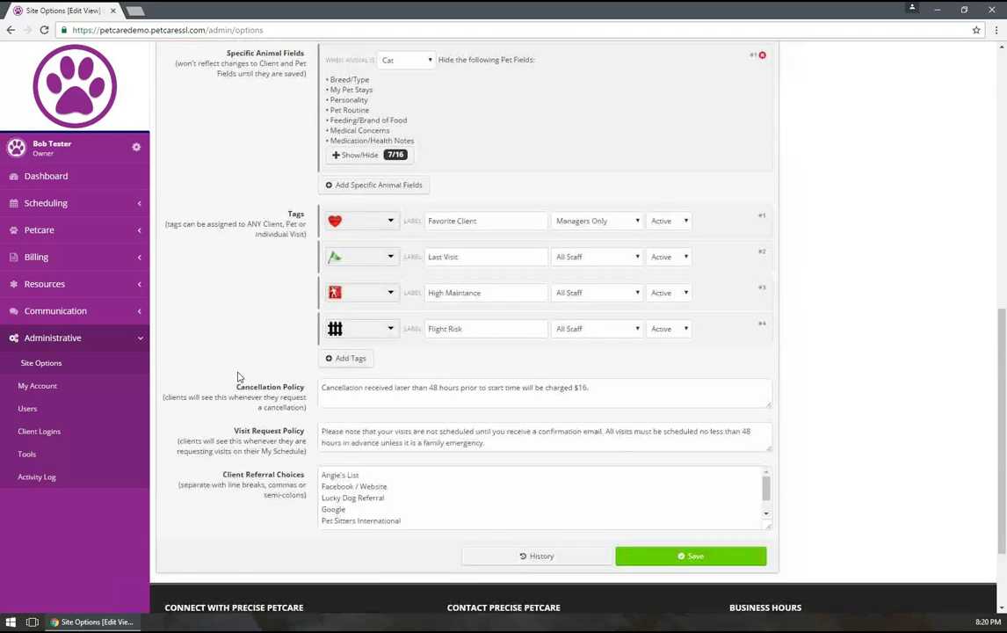
pyautogui.scroll(3, 237, 376)
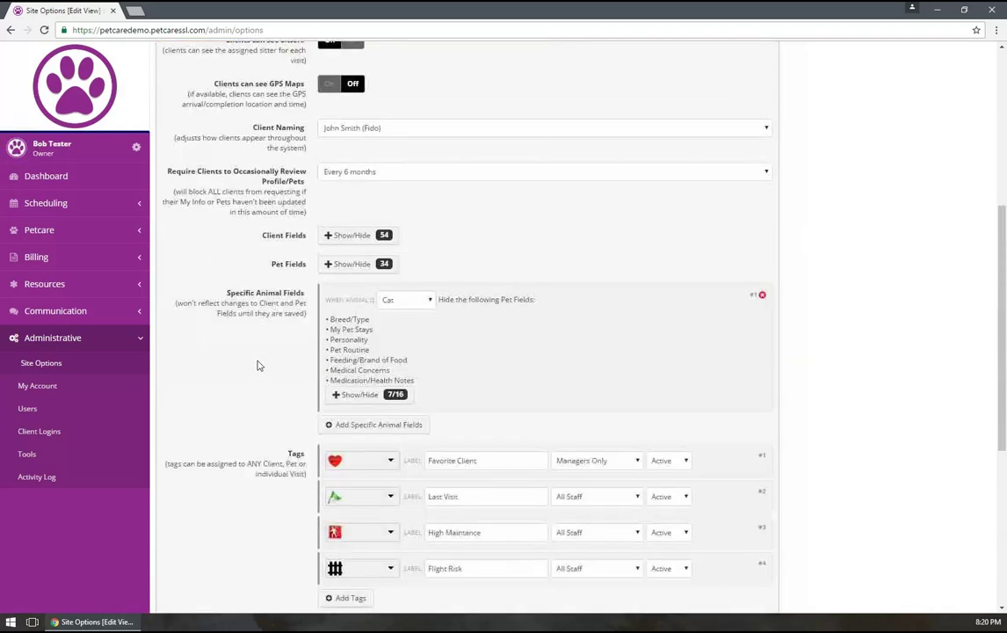
pyautogui.click(360, 237)
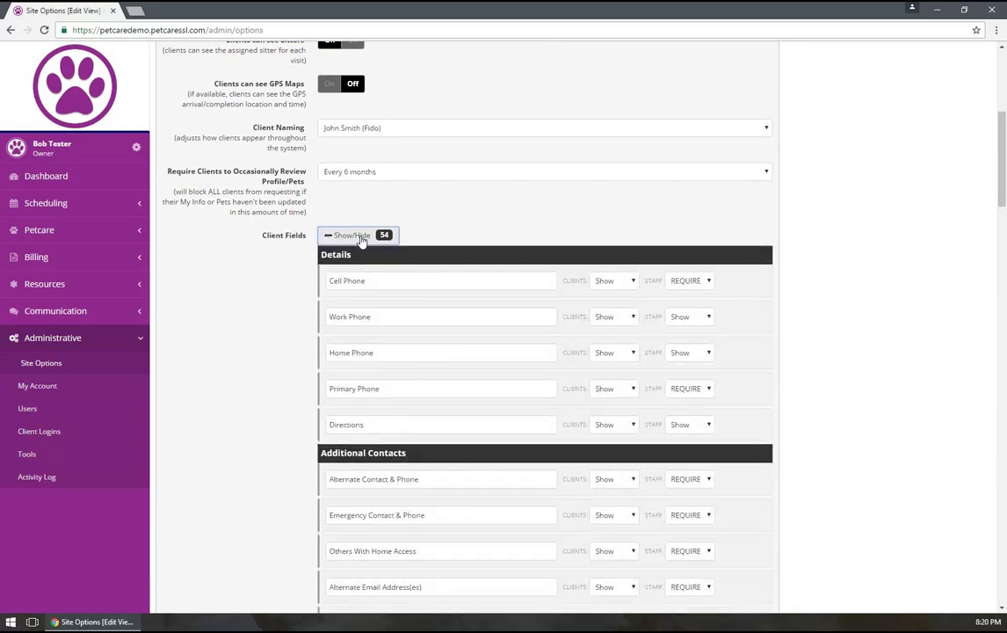
pyautogui.click(360, 237)
pyautogui.scroll(5, 264, 260)
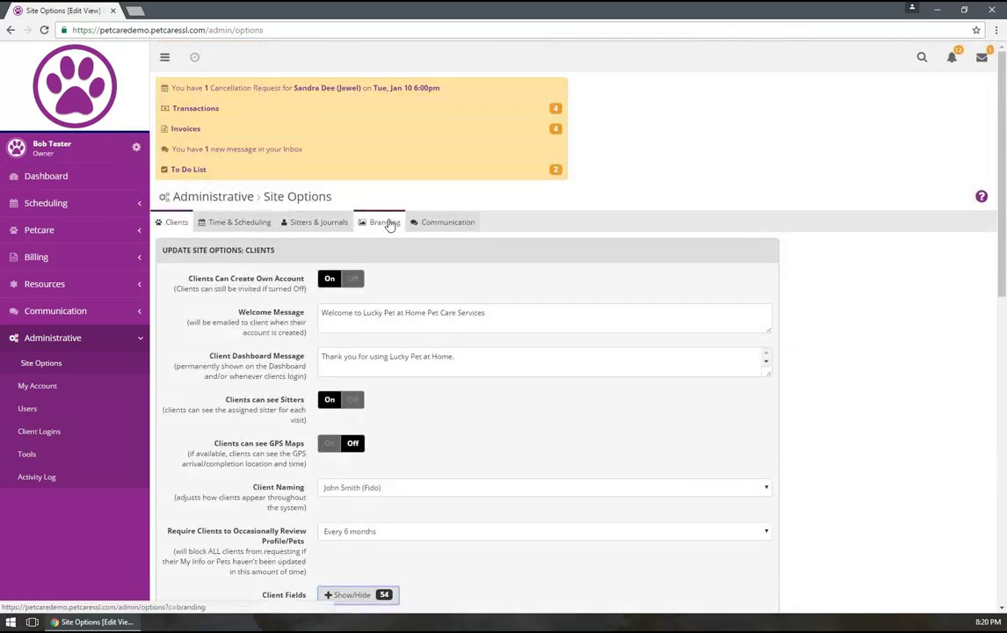
# Show the Branding settings and review company name, location, hours, social links, font and colours
pyautogui.click(389, 222)
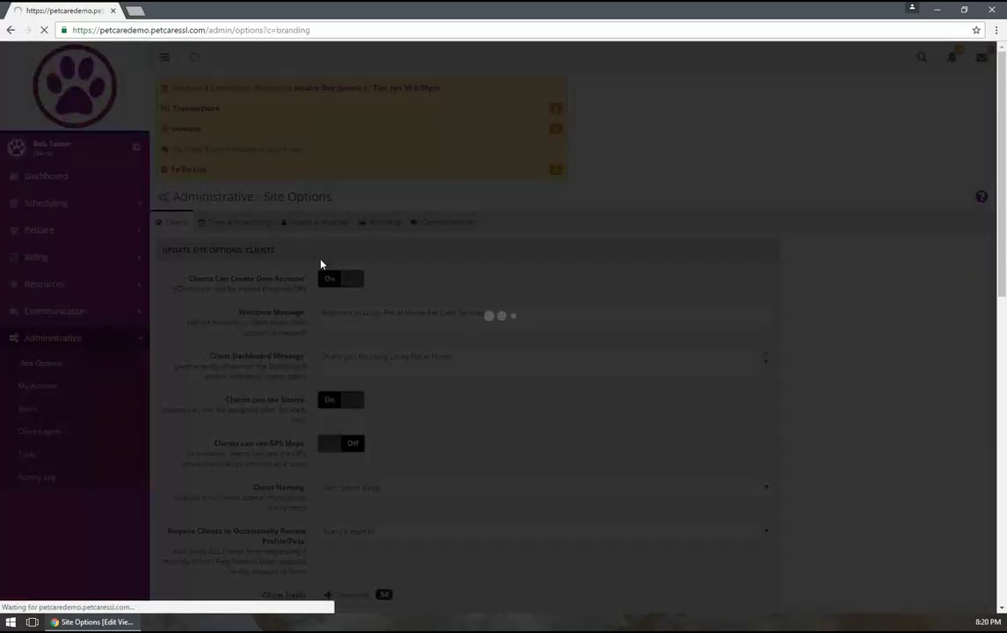
pyautogui.scroll(-4, 336, 283)
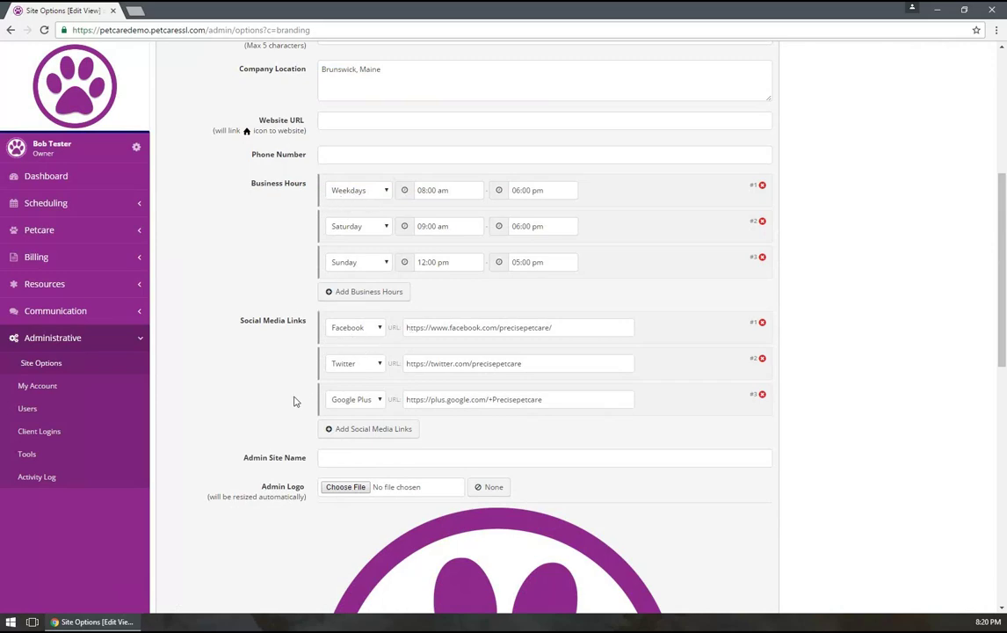
pyautogui.scroll(-3, 293, 401)
pyautogui.scroll(-3, 307, 297)
pyautogui.scroll(-3, 316, 314)
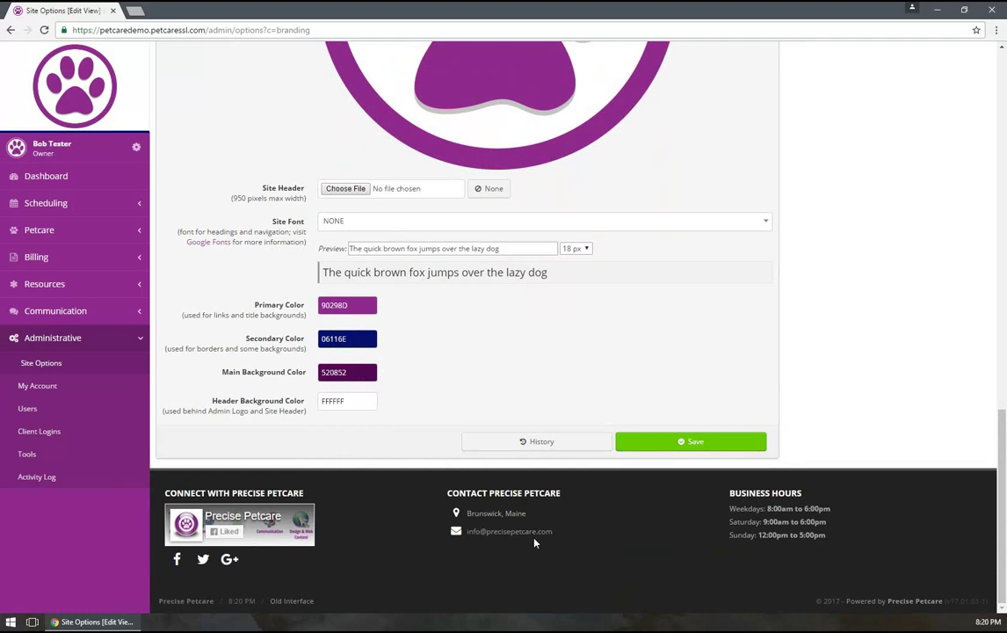
pyautogui.scroll(7, 378, 308)
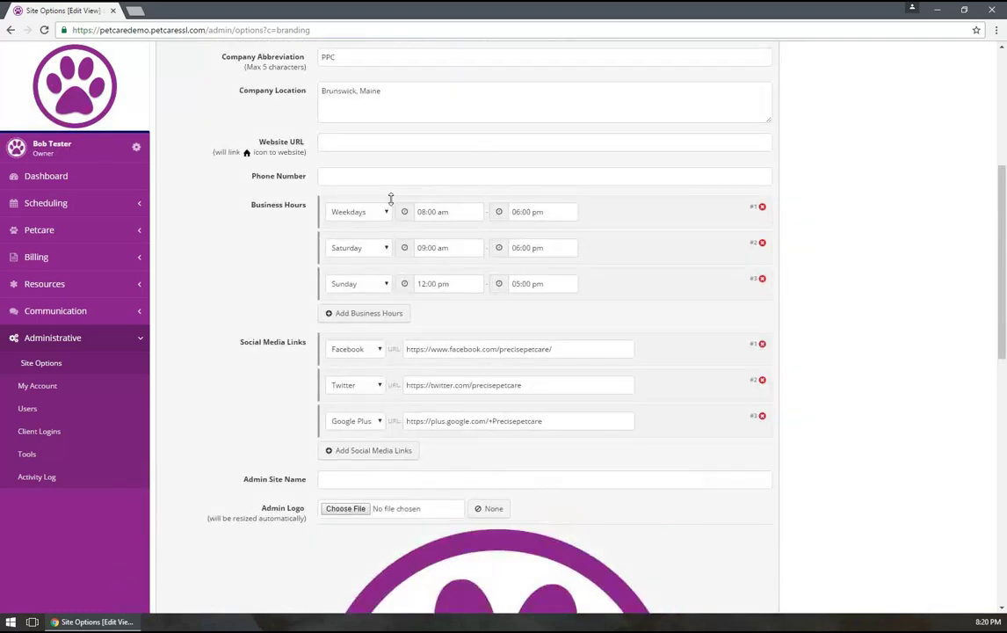
pyautogui.scroll(2, 392, 199)
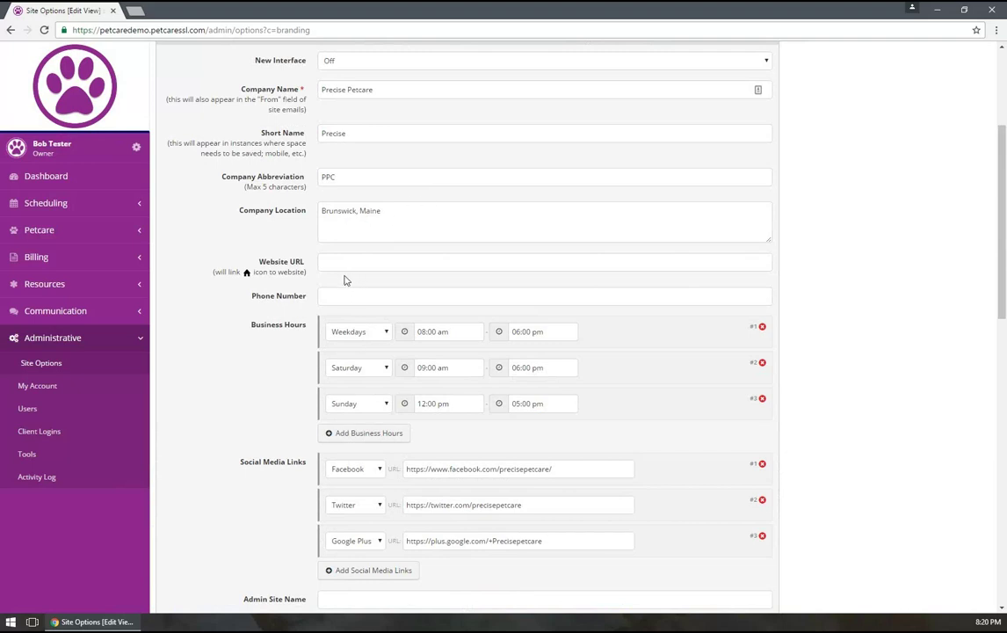
pyautogui.scroll(-2, 298, 327)
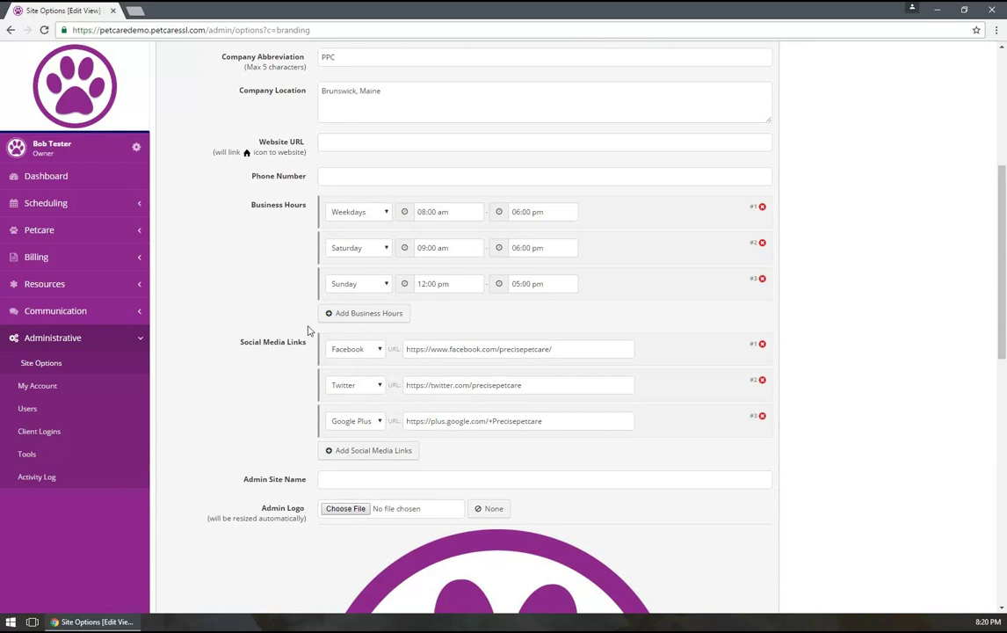
pyautogui.scroll(-12, 308, 331)
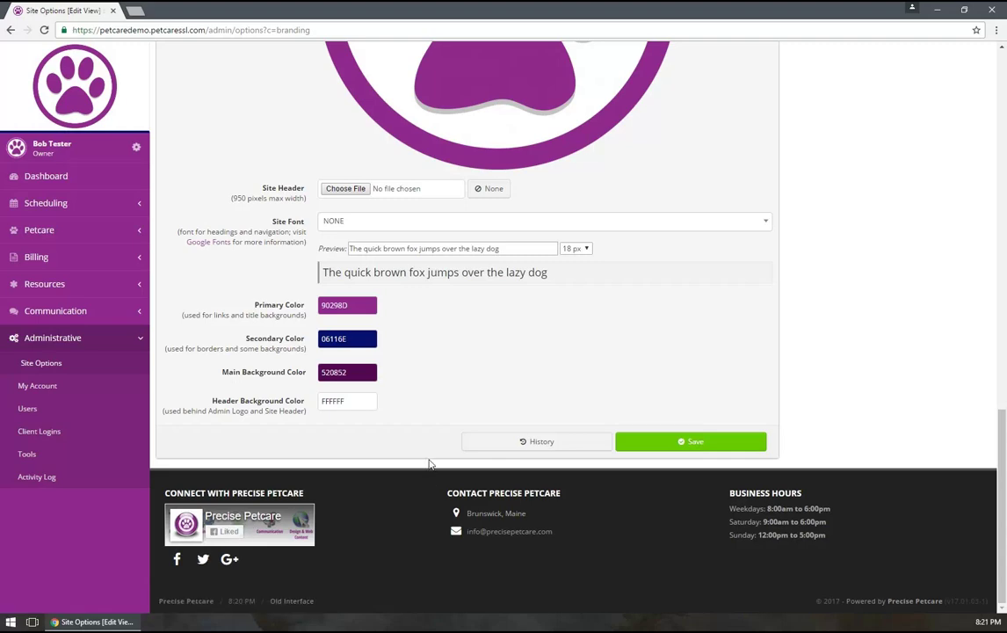
pyautogui.scroll(10, 429, 464)
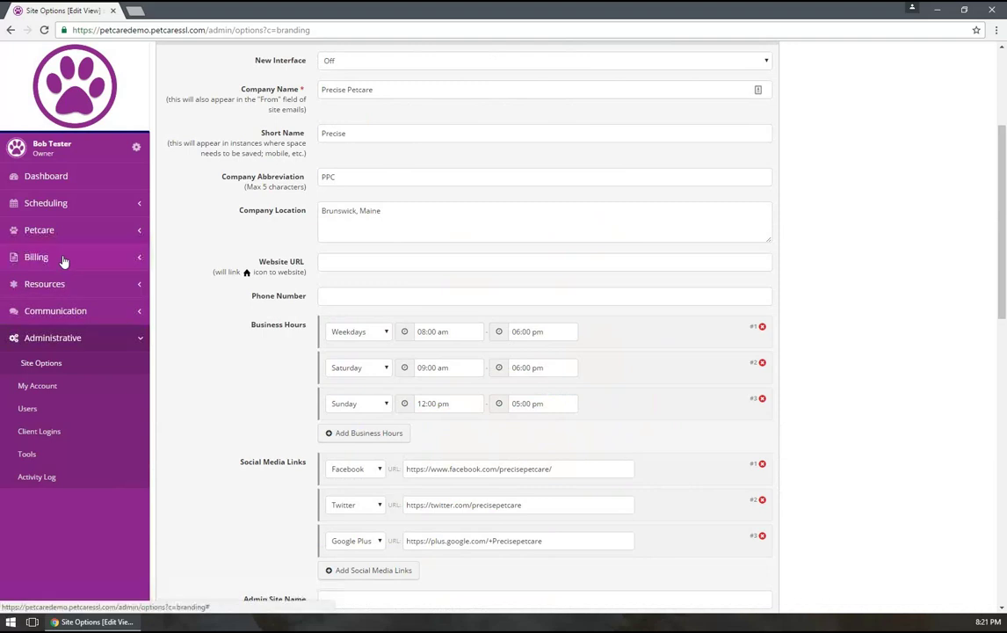
# Bring up the Full Invoice List under Billing > Invoices
pyautogui.click(63, 259)
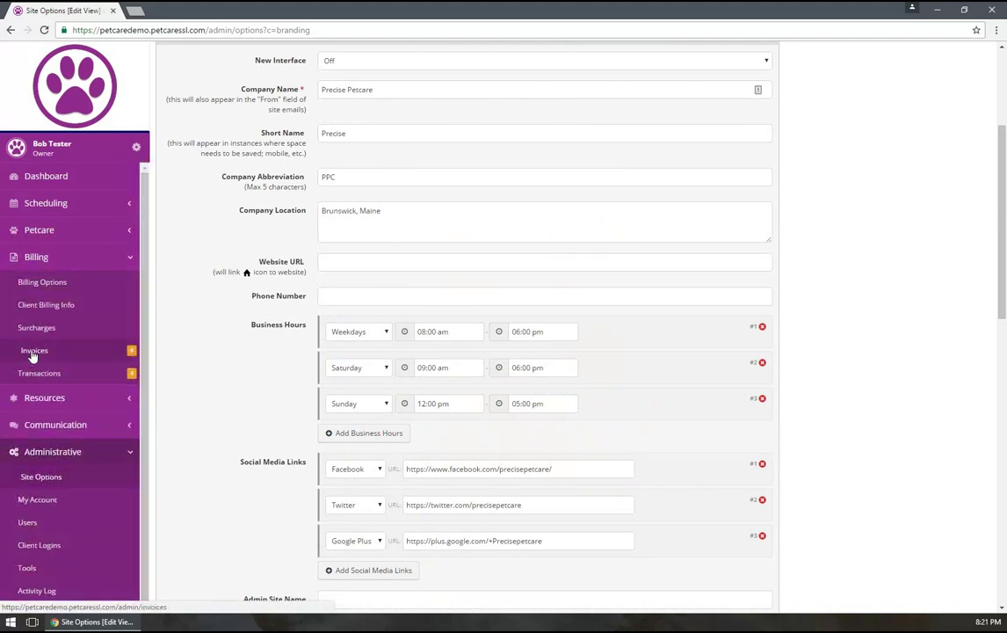
pyautogui.click(33, 351)
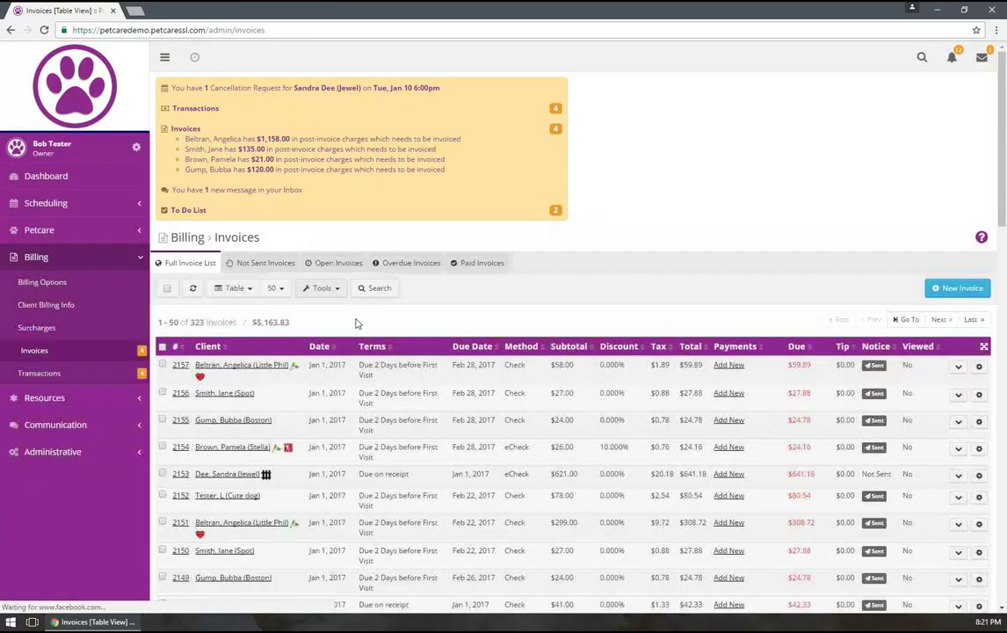
pyautogui.scroll(-2, 355, 255)
pyautogui.scroll(-8, 466, 298)
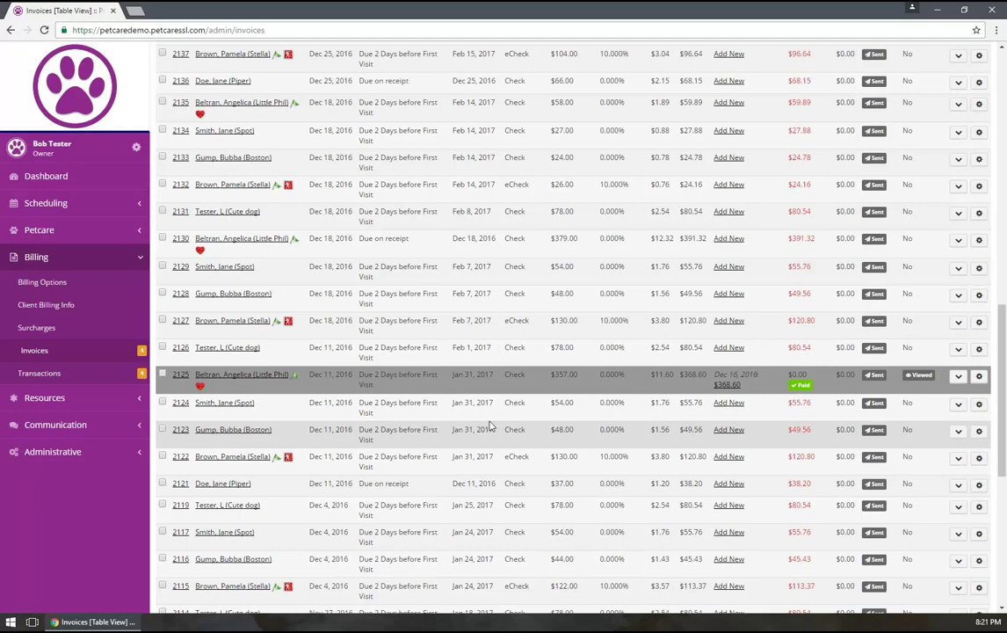
pyautogui.scroll(10, 378, 387)
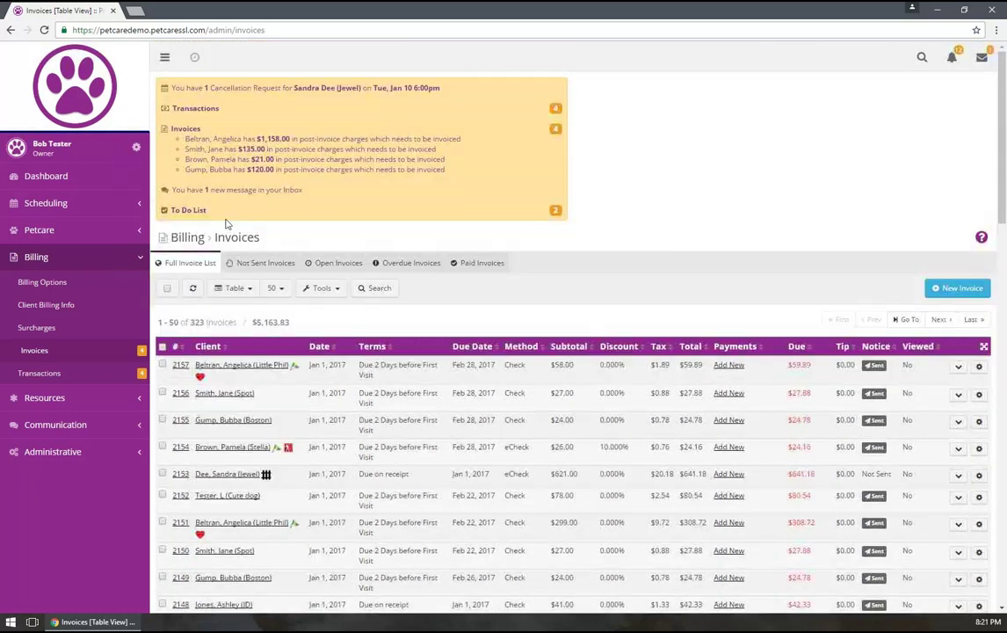
# Preview invoice #2157 with its two visit charges and $59.89 balance due
pyautogui.click(178, 367)
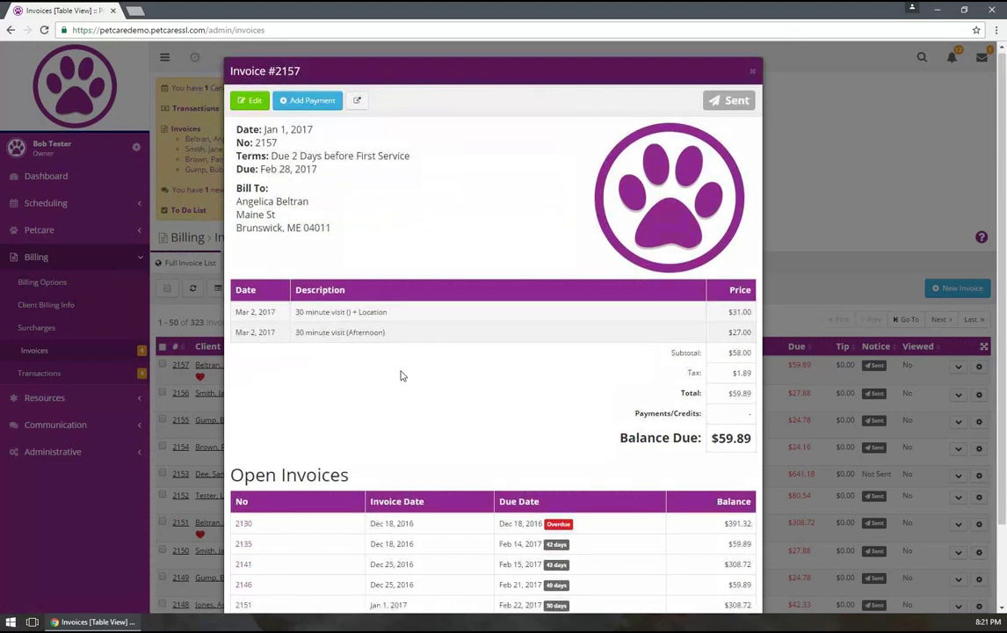
pyautogui.scroll(-1, 402, 373)
pyautogui.scroll(1, 401, 366)
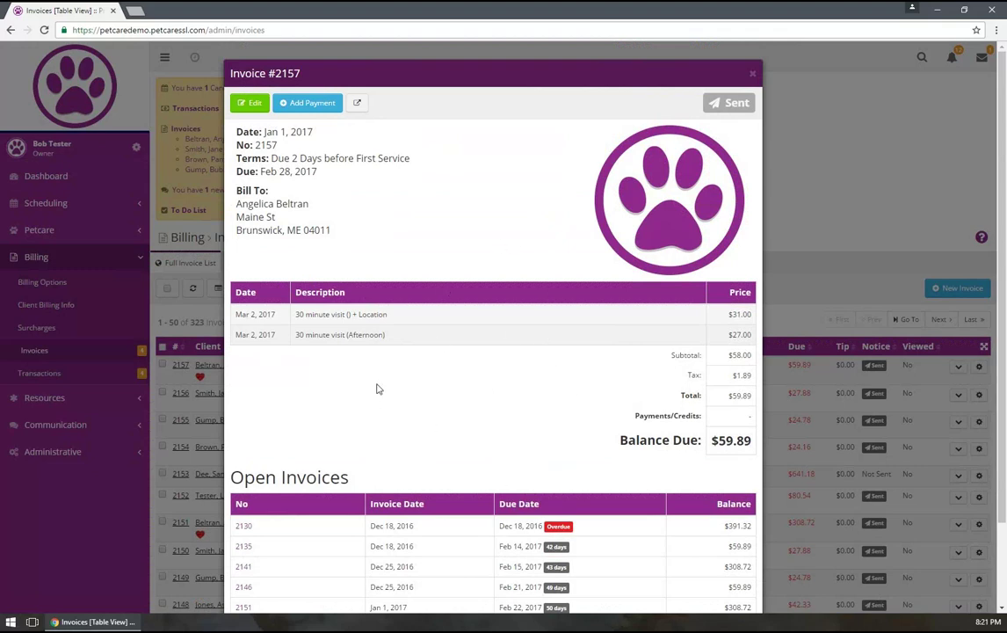
pyautogui.scroll(-1, 376, 387)
pyautogui.scroll(1, 375, 390)
# Open invoice #2157 as its own full page
pyautogui.click(356, 102)
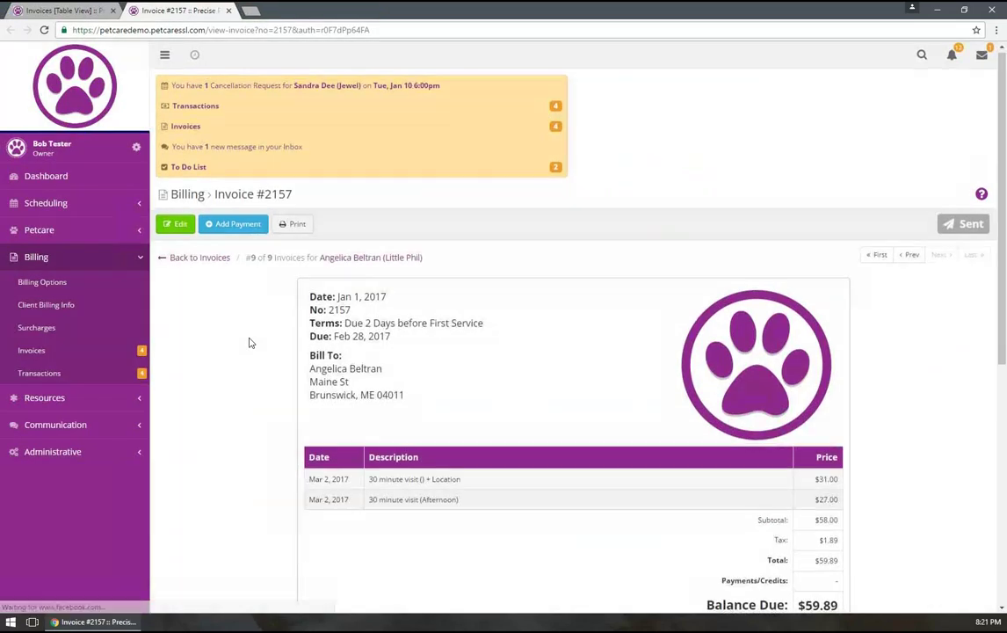
pyautogui.scroll(-4, 250, 340)
pyautogui.scroll(5, 250, 340)
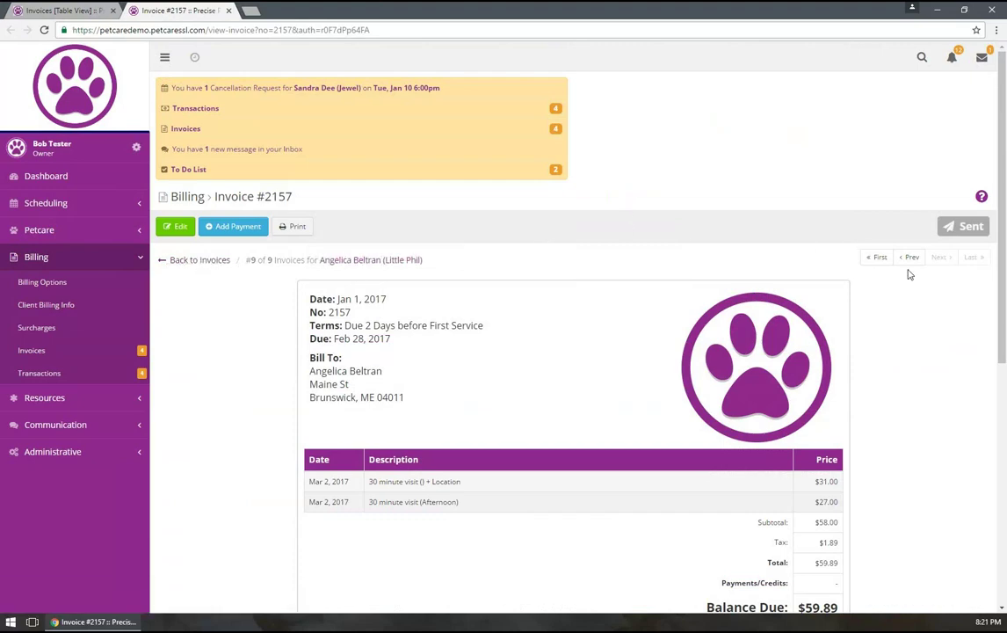
pyautogui.scroll(-2, 908, 142)
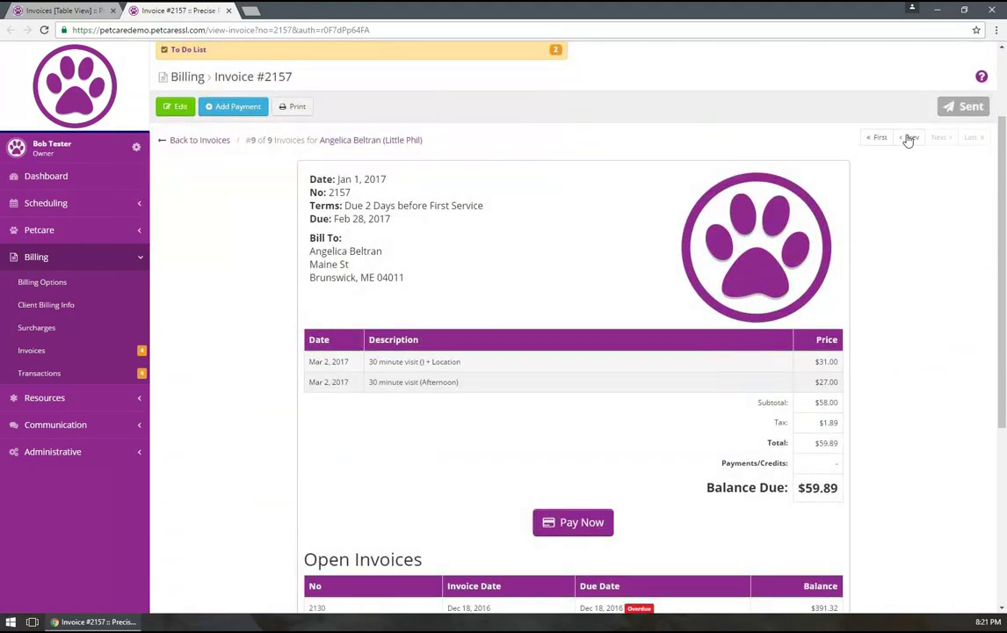
# Step back through the client's previous invoices to #2146, with open invoices totalling $1,188.43
pyautogui.click(908, 140)
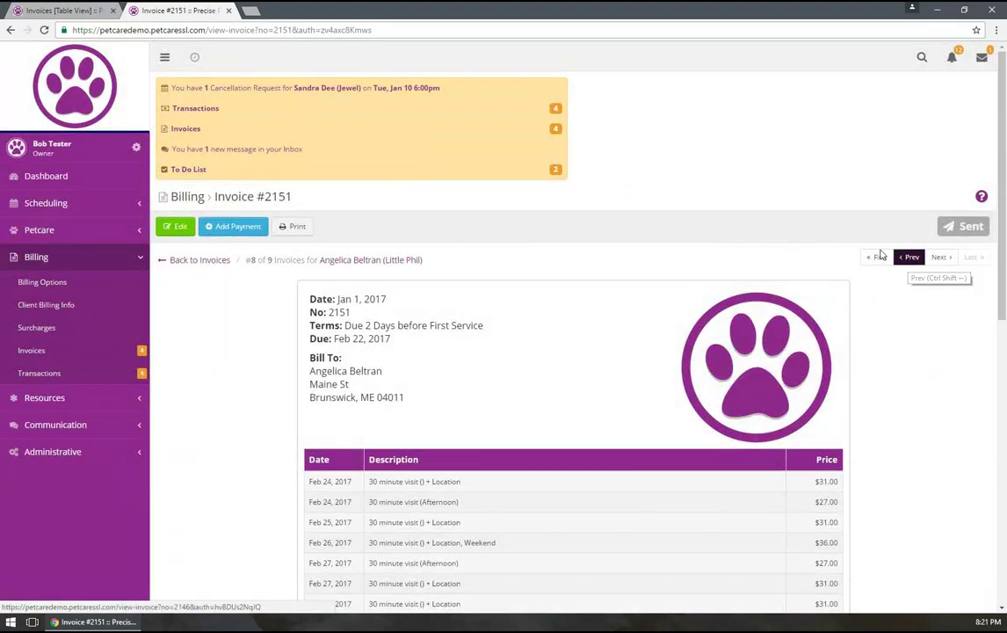
pyautogui.click(895, 257)
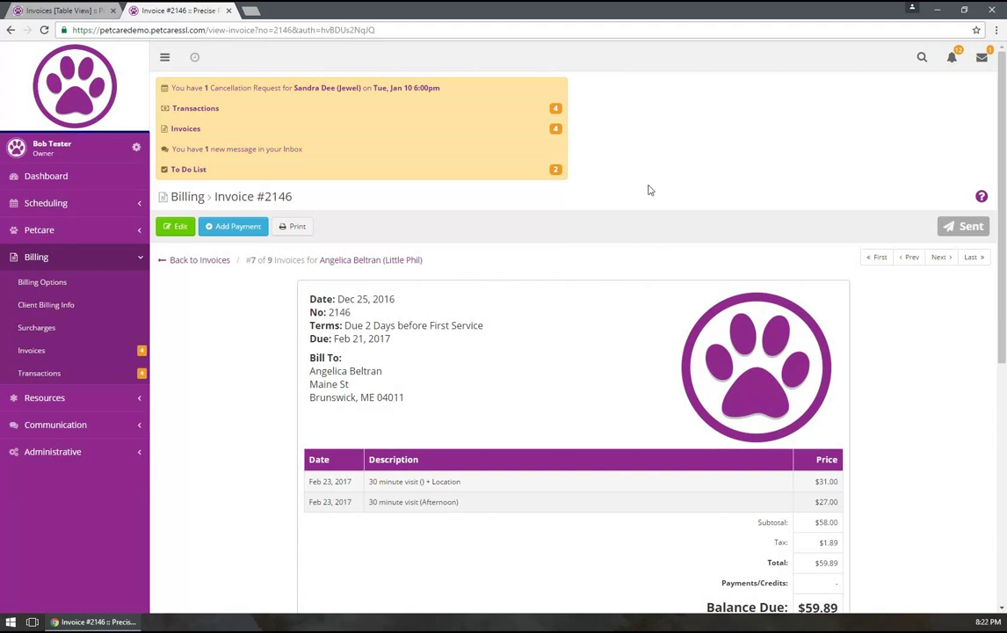
pyautogui.scroll(-3, 478, 254)
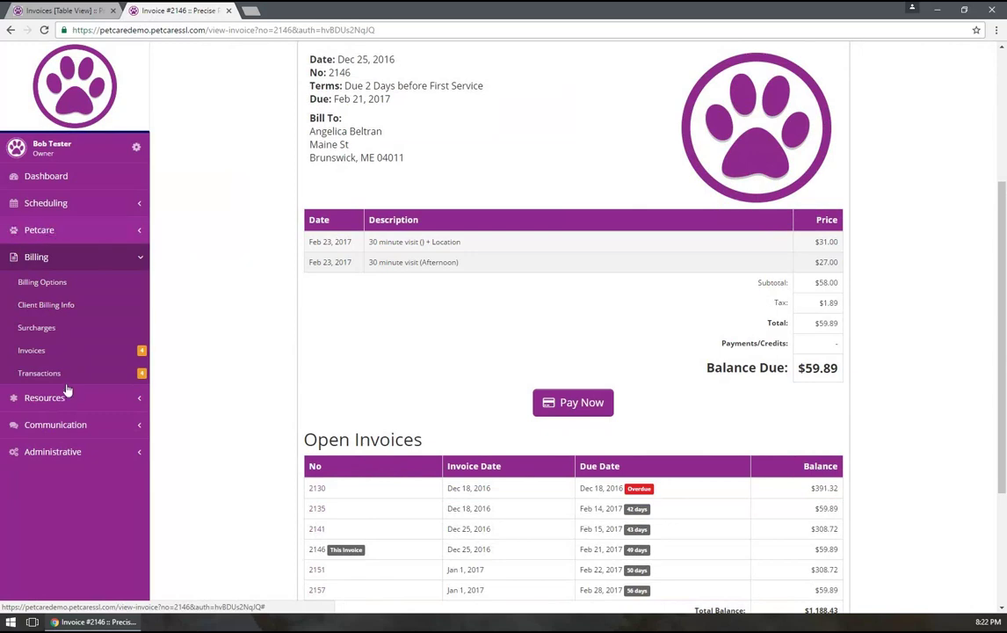
pyautogui.click(67, 398)
pyautogui.click(49, 563)
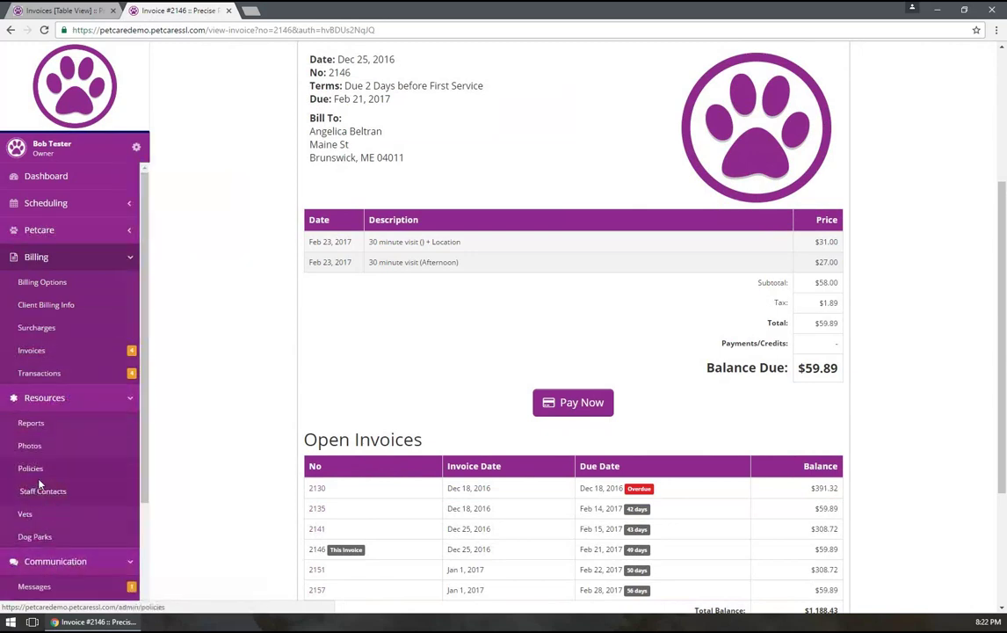
# Show the To Do List of 8 tasks and start a new task
pyautogui.scroll(-3, 40, 496)
pyautogui.click(33, 475)
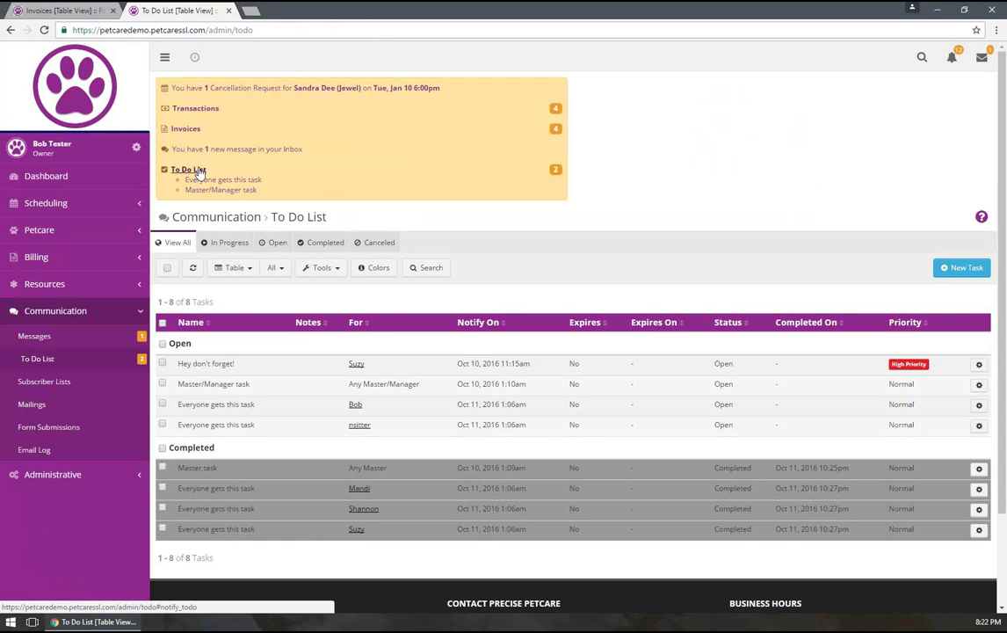
pyautogui.click(958, 267)
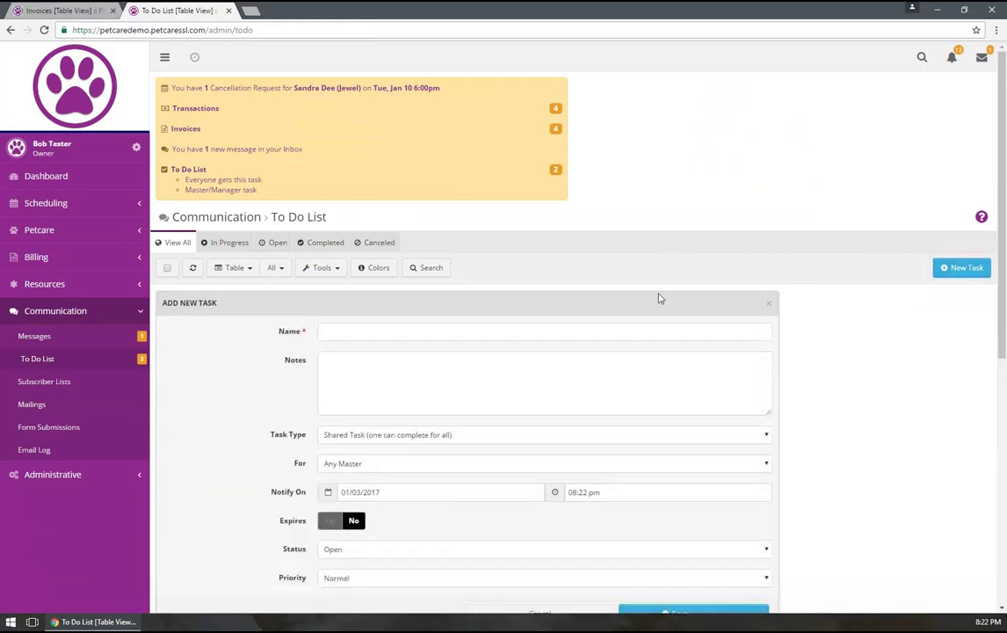
pyautogui.scroll(-2, 632, 331)
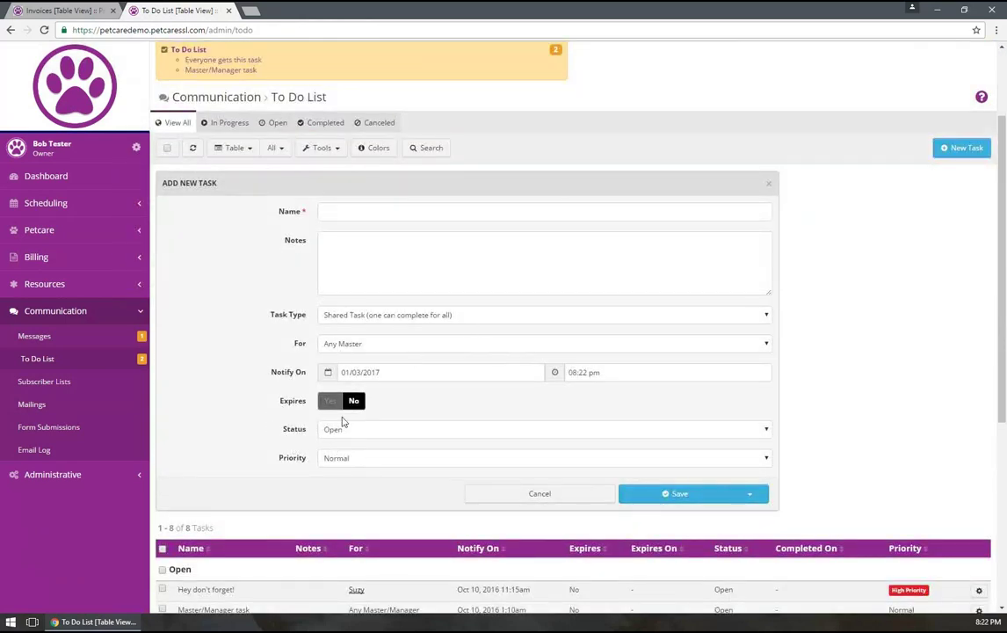
# Leave the new task's For field on Any Master, then discard the task unsaved
pyautogui.click(356, 346)
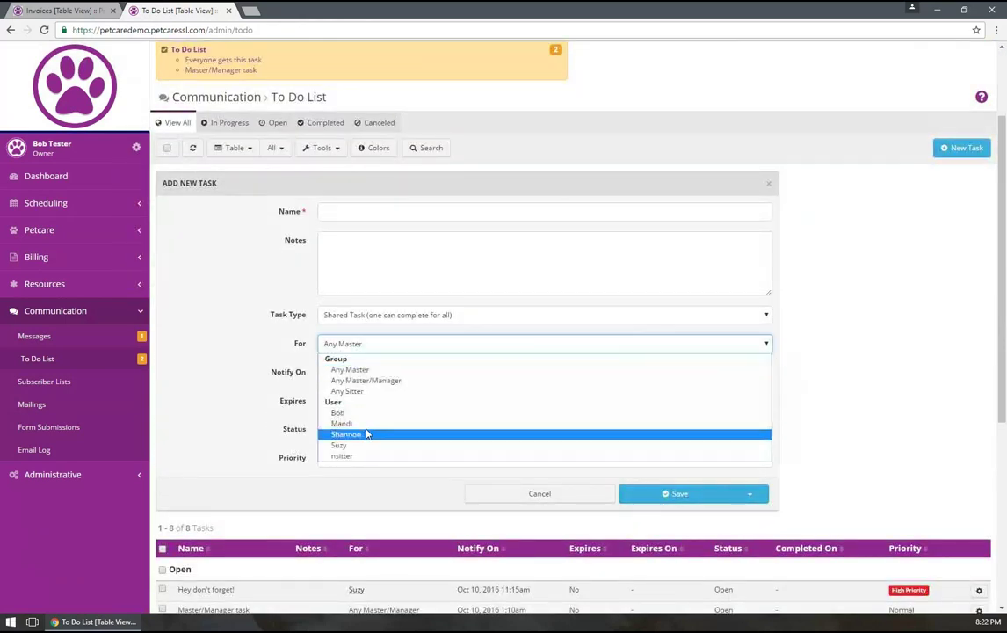
pyautogui.click(243, 337)
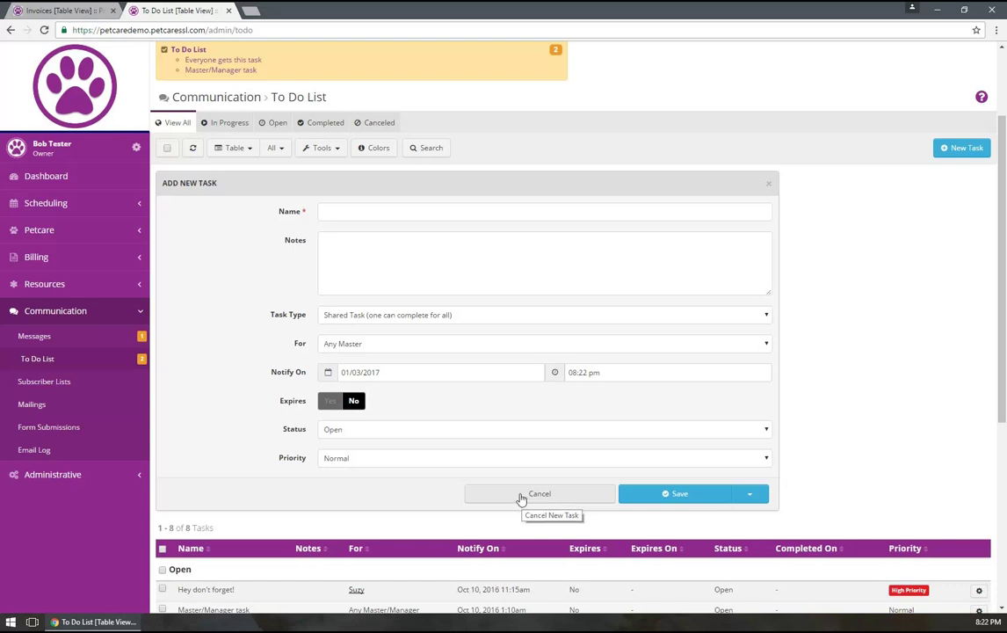
pyautogui.click(521, 499)
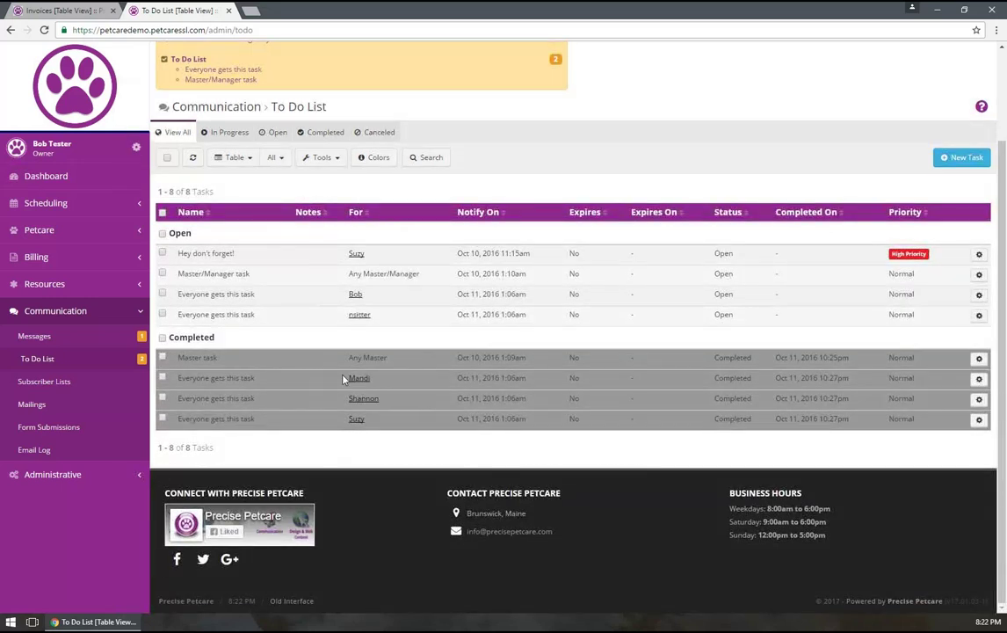
pyautogui.click(70, 473)
pyautogui.scroll(-1, 39, 439)
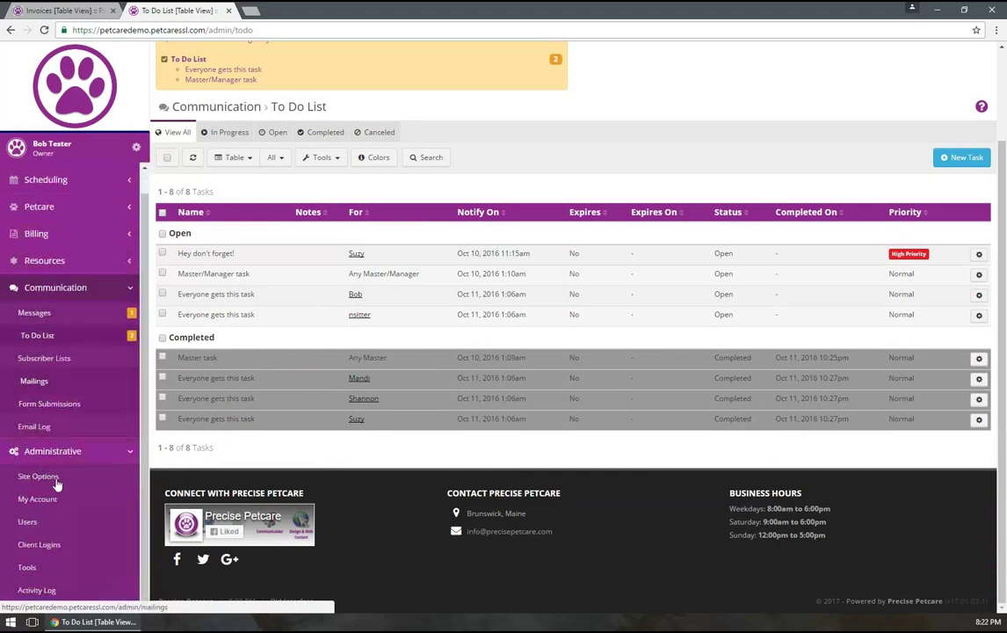
# List the ongoing series in Administrative Tools and check the first series' available actions
pyautogui.click(46, 570)
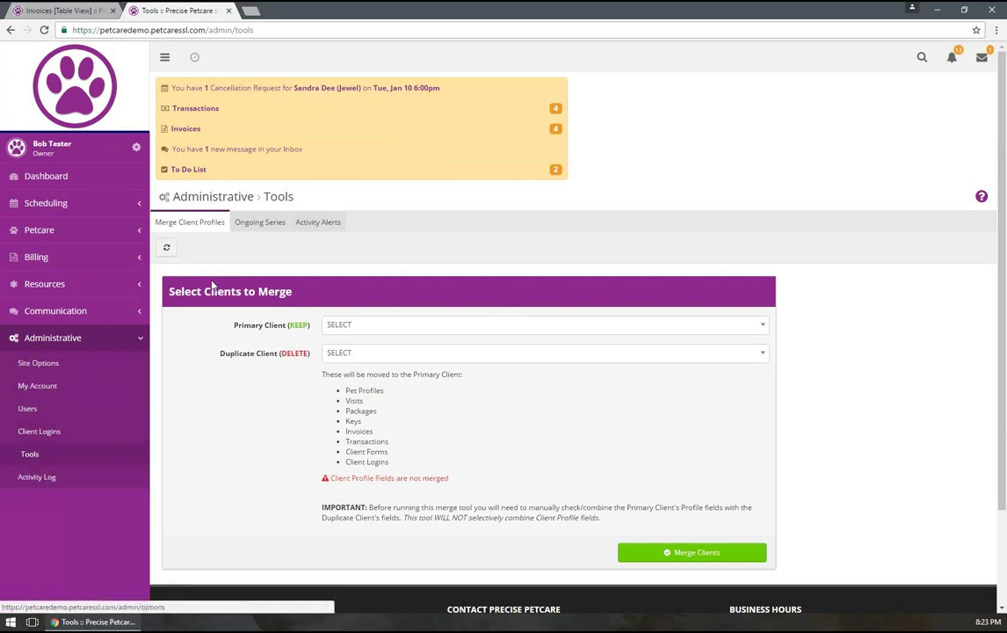
pyautogui.click(247, 227)
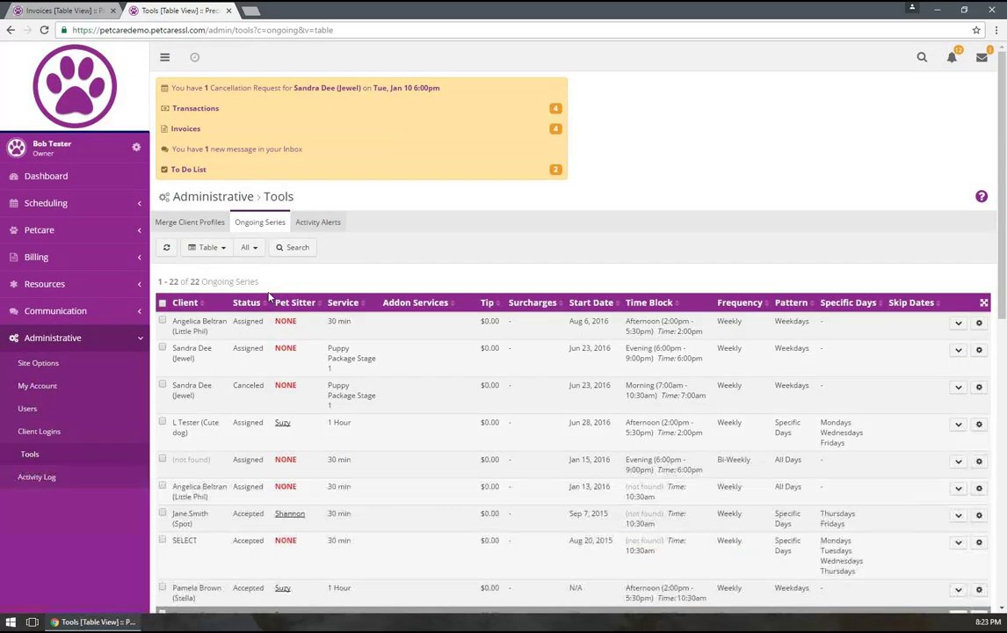
pyautogui.scroll(-3, 371, 327)
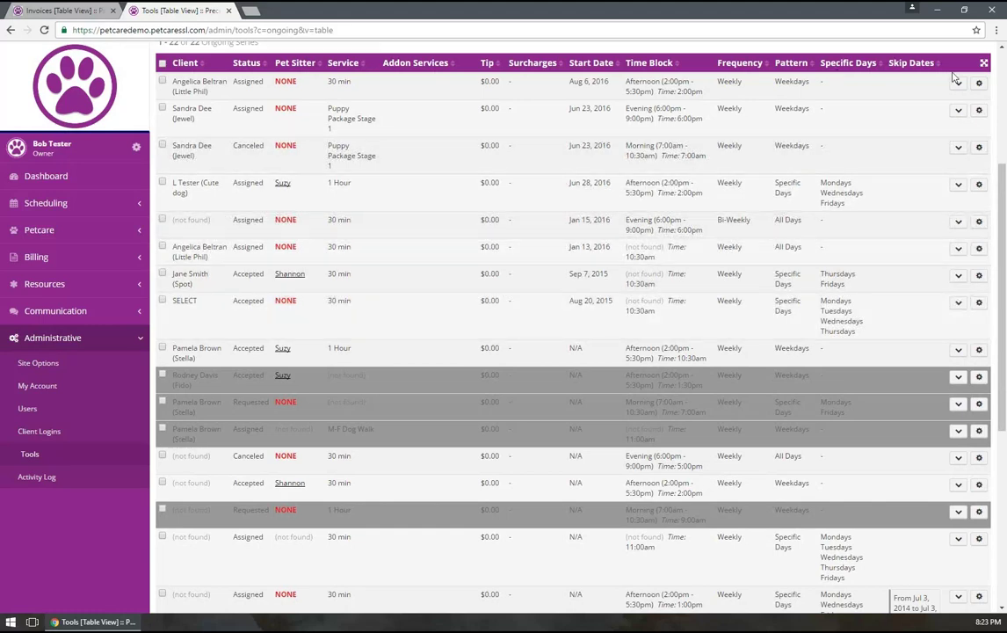
pyautogui.click(979, 84)
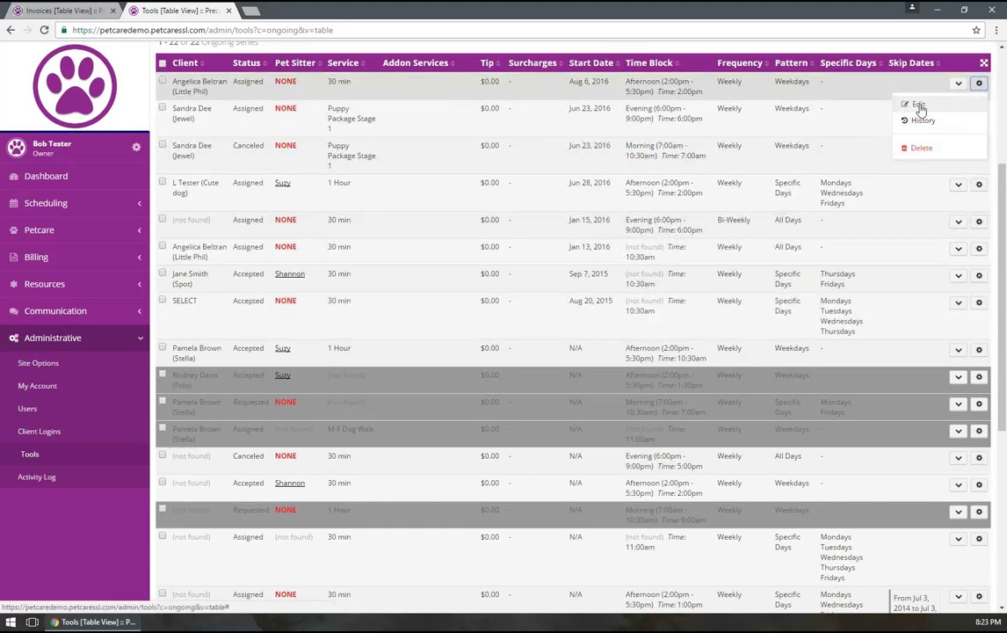
pyautogui.scroll(3, 775, 106)
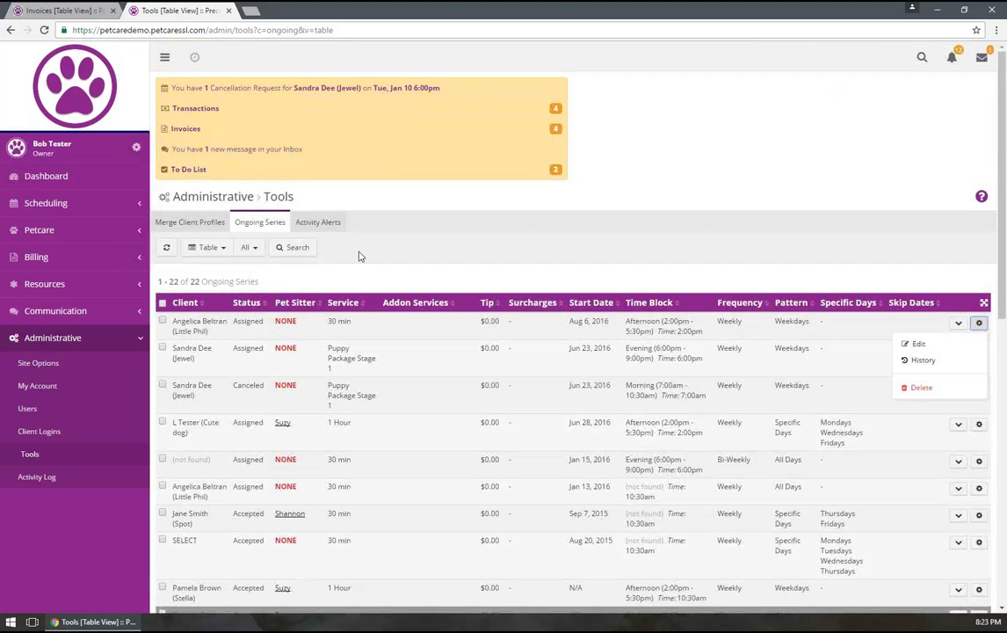
# Search the ongoing series by the client's name, narrowing the list to their two series
pyautogui.click(299, 247)
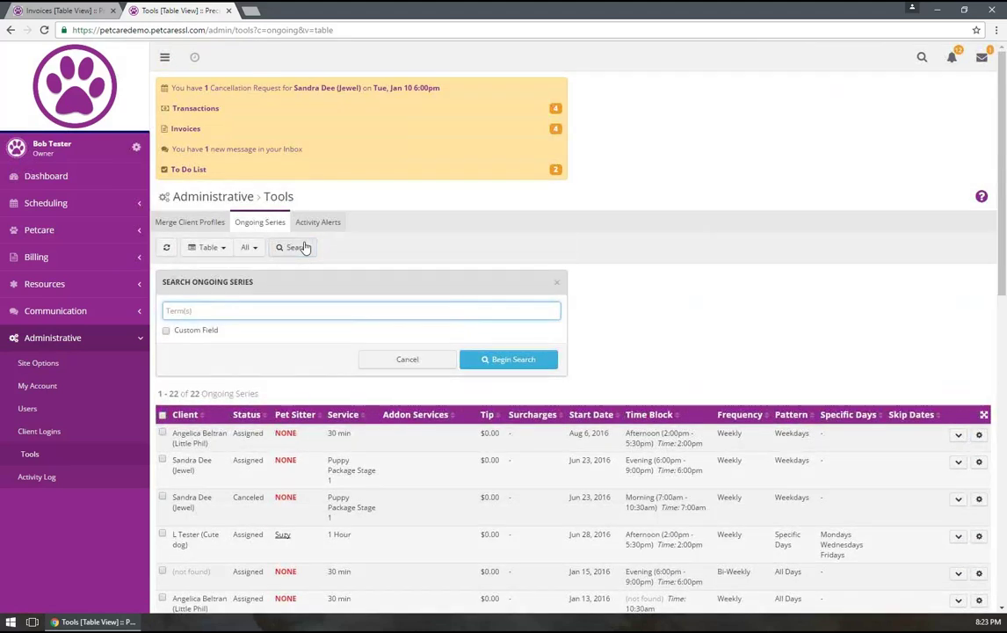
pyautogui.write('sandra')
pyautogui.press('Return')
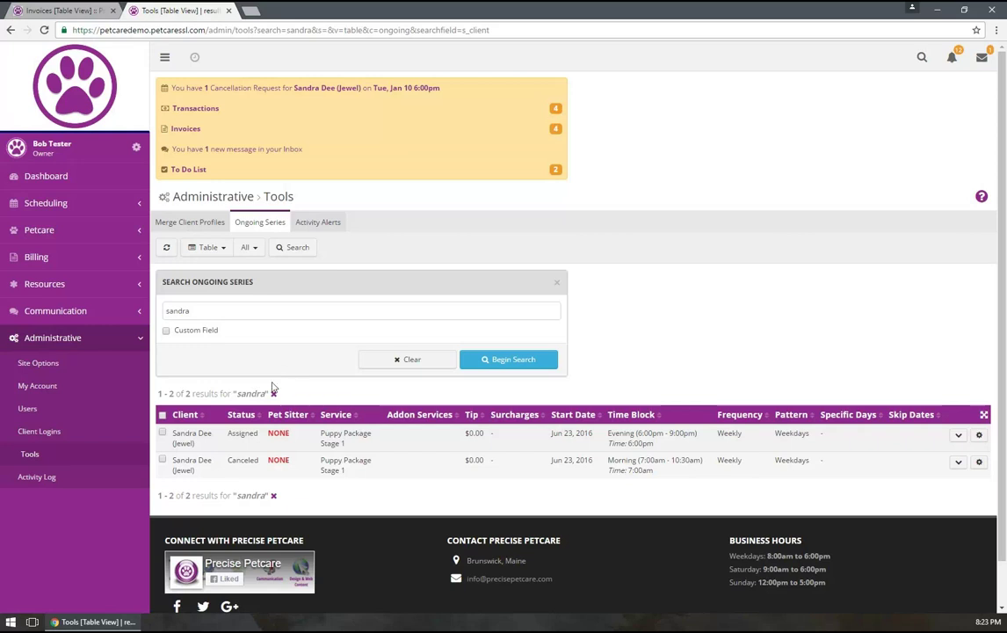
pyautogui.click(55, 235)
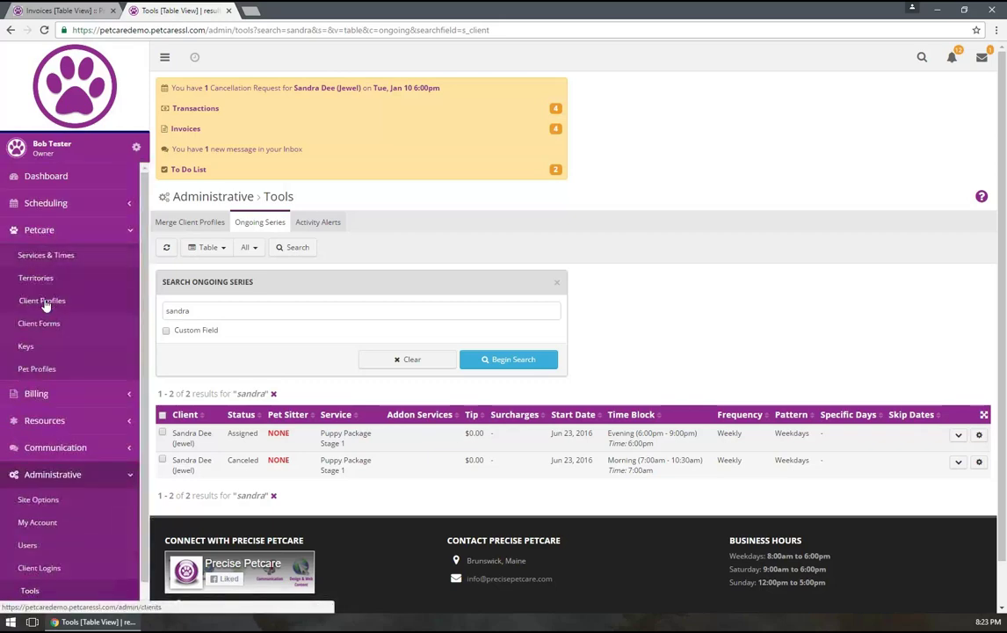
pyautogui.click(44, 300)
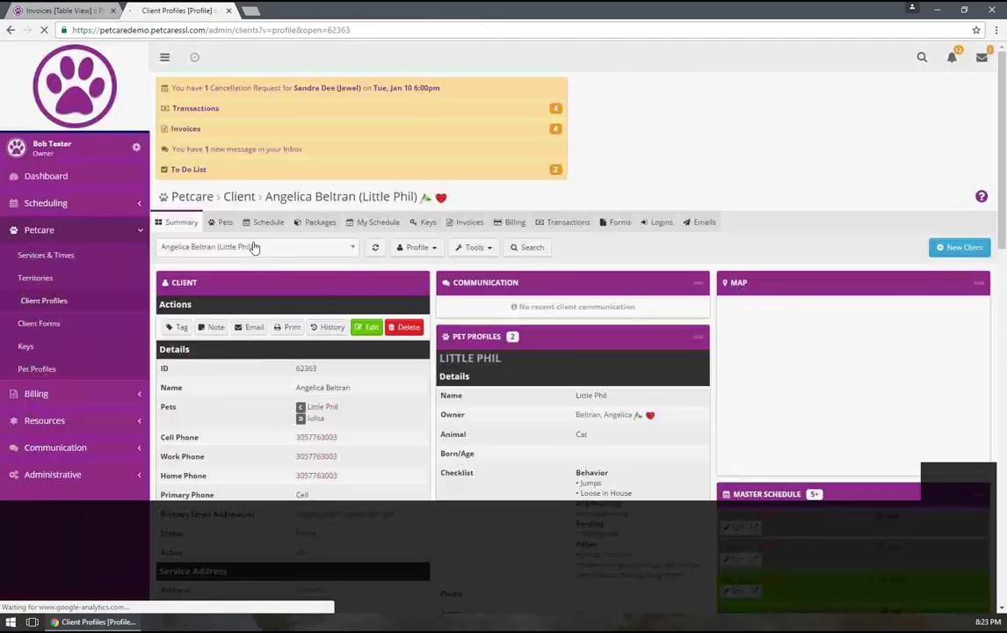
# Load the profile of Jewel's owner by entering part of the client's name in the selector
pyautogui.click(252, 247)
pyautogui.write('sandr')
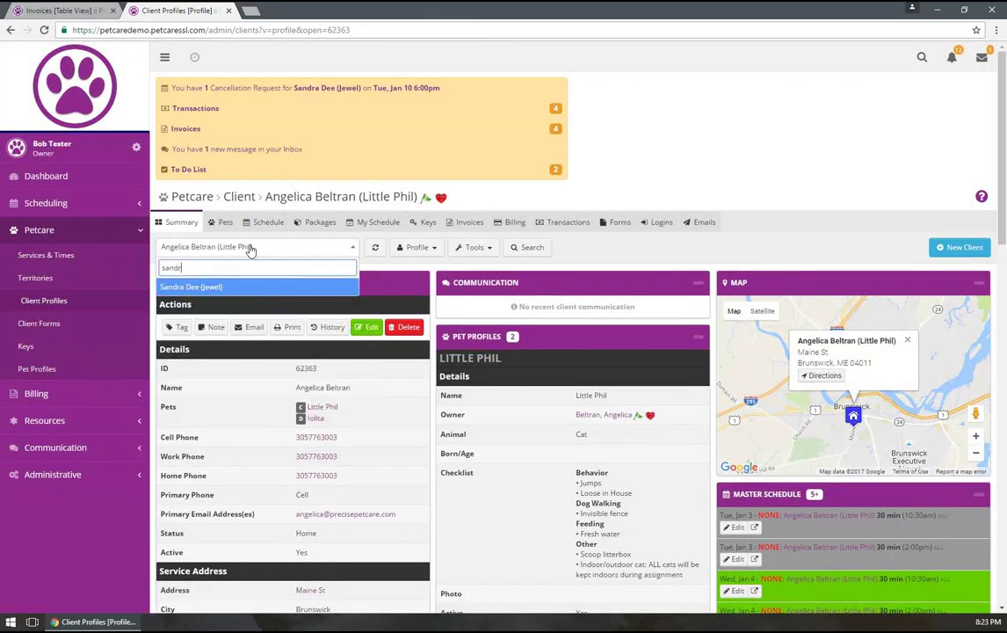
pyautogui.press('Return')
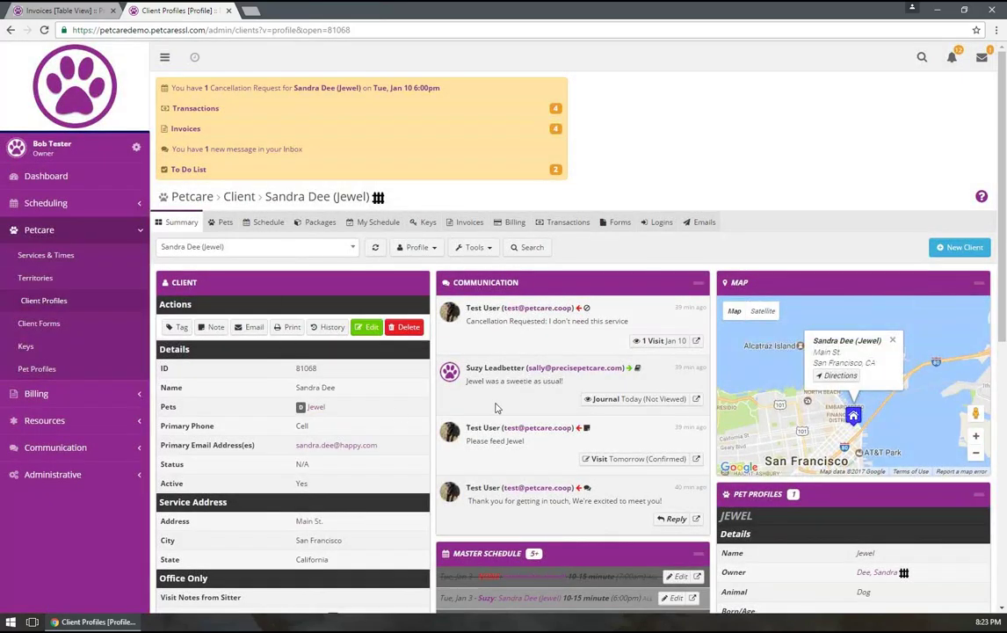
pyautogui.scroll(-2, 497, 407)
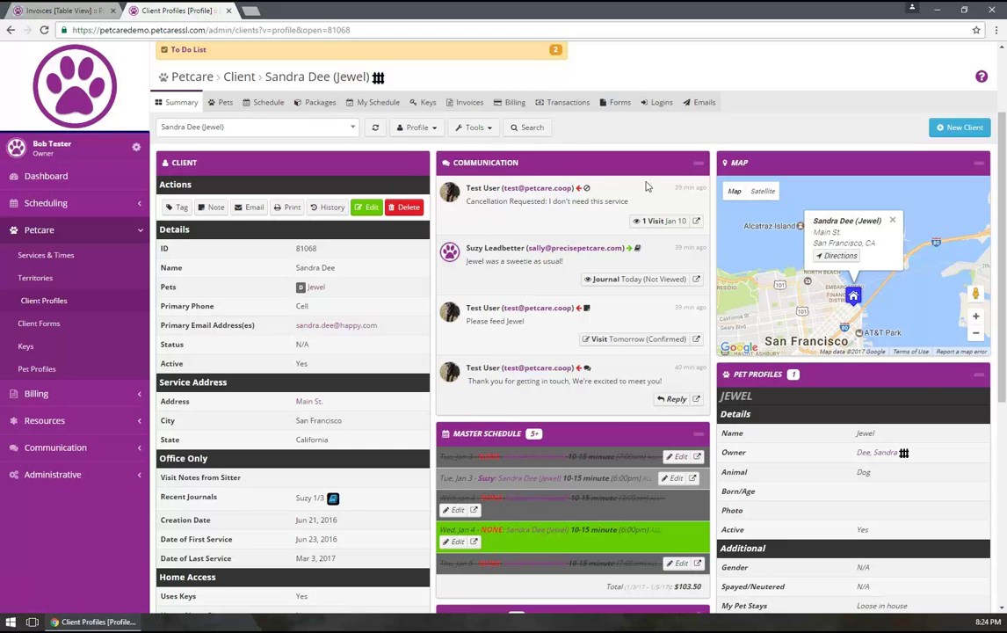
# Collapse and re-expand the Communication and Pet Profiles panels, then view the Jan 1 – Jan 7, 2017 schedule
pyautogui.click(698, 164)
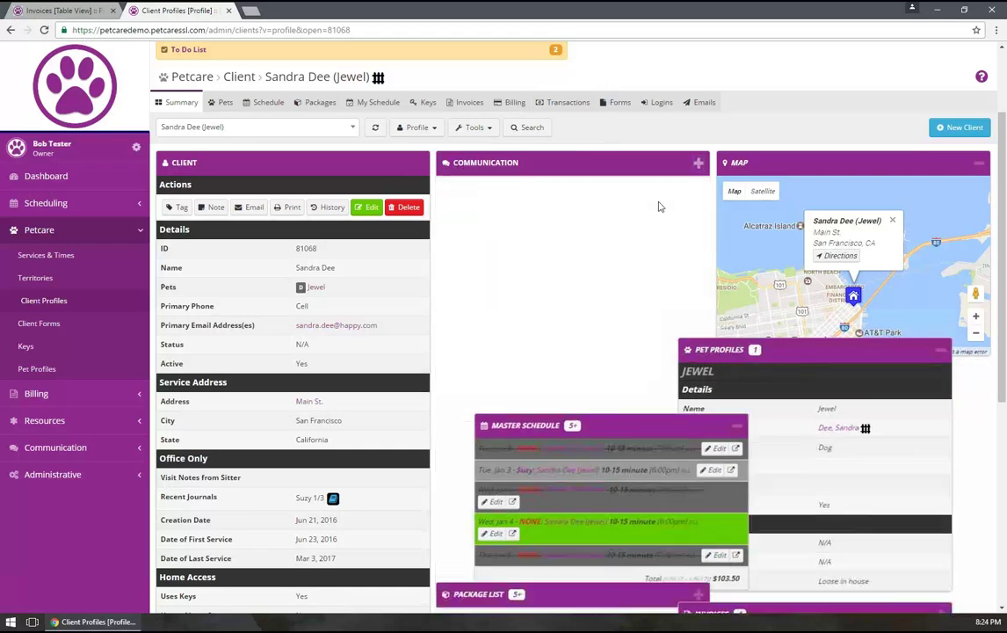
pyautogui.click(698, 196)
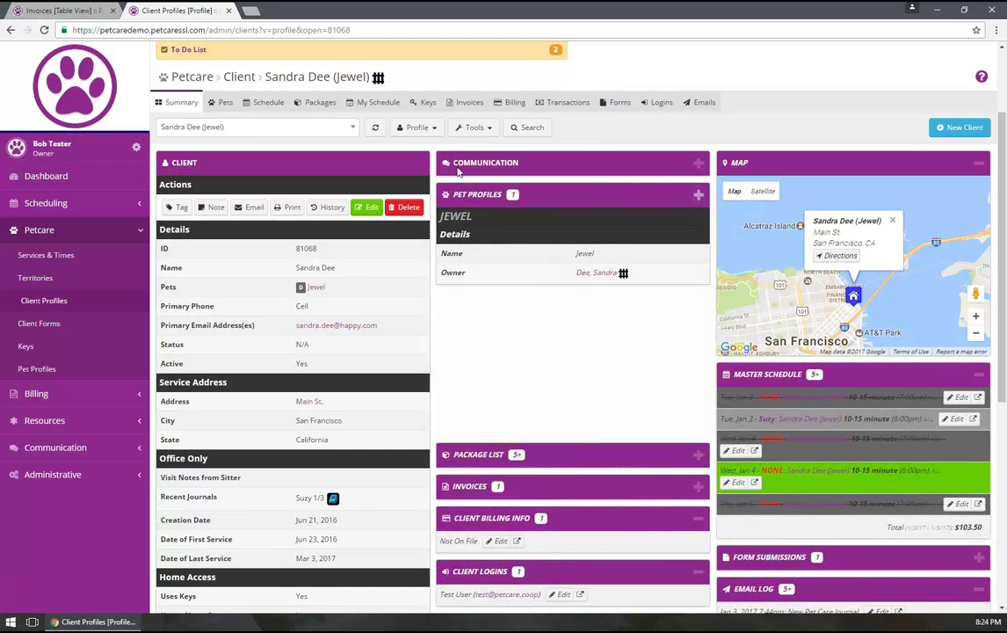
pyautogui.click(44, 29)
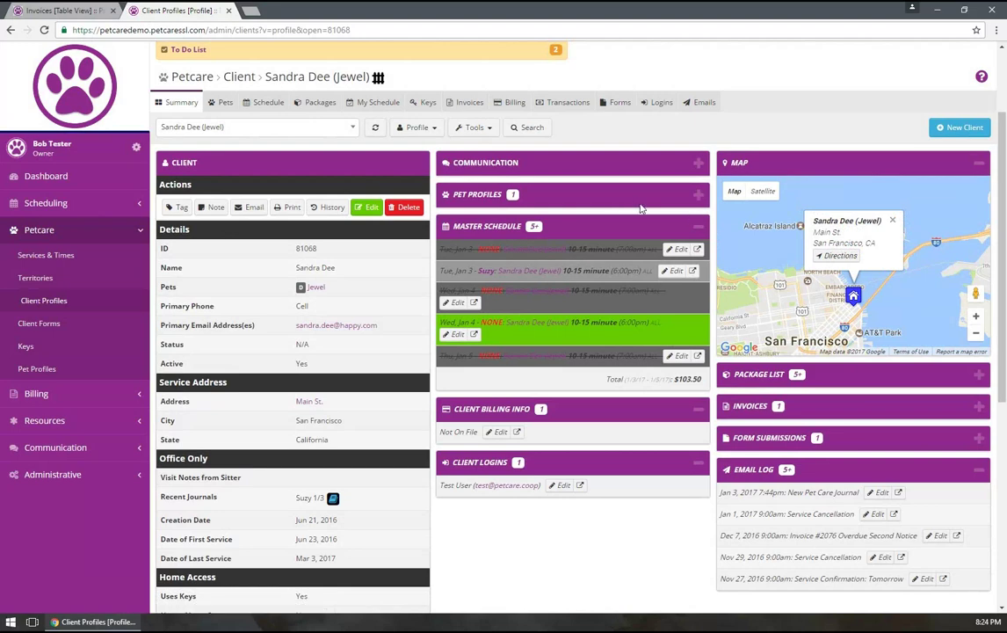
pyautogui.click(699, 195)
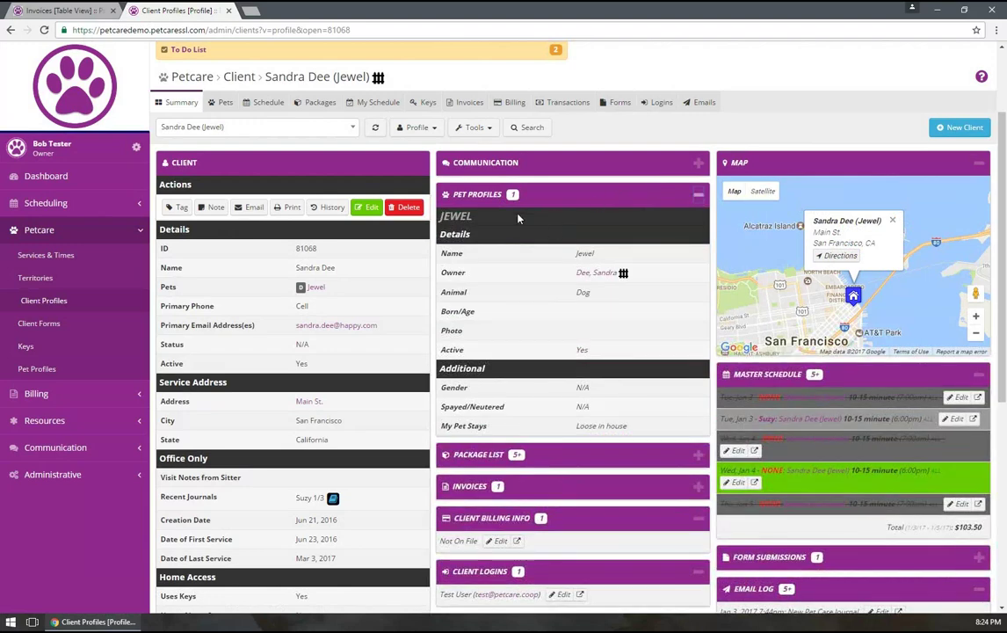
pyautogui.click(268, 102)
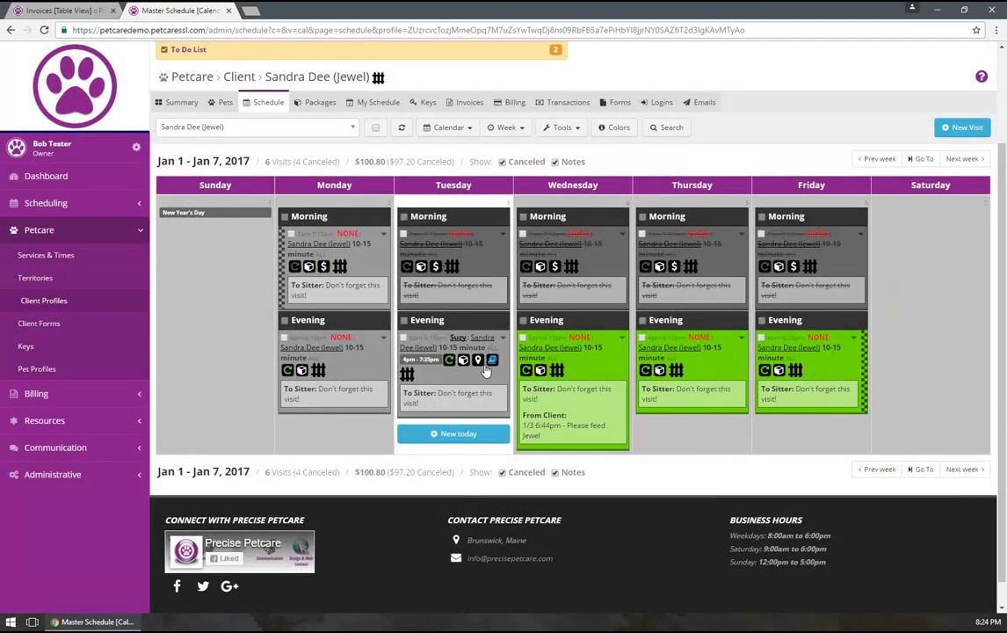
# Open Tuesday's pet care journal from the calendar, then go back to the Sep 23, 2016 morning journal
pyautogui.click(494, 361)
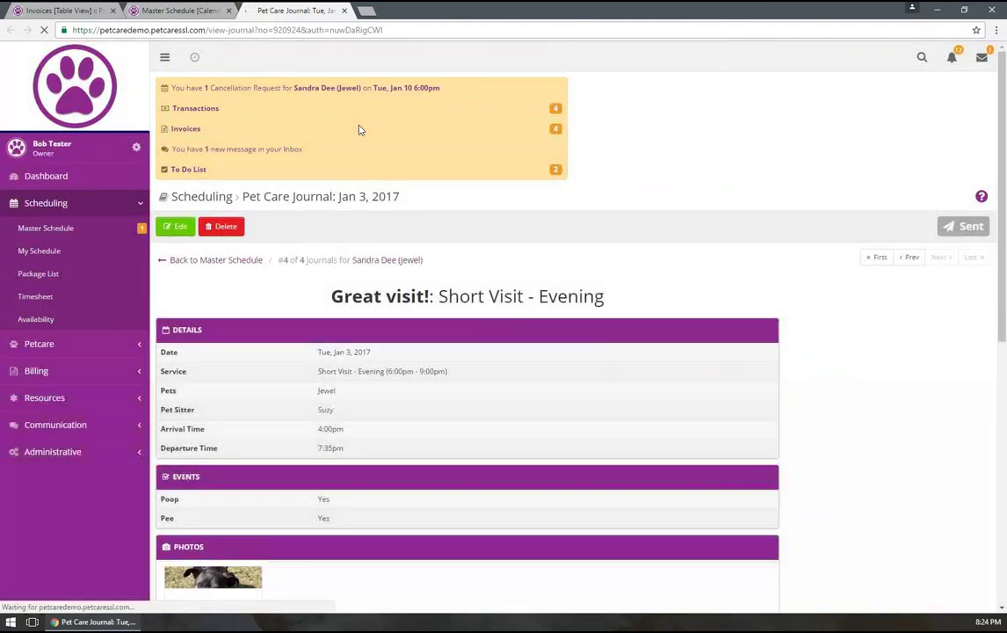
pyautogui.scroll(-2, 434, 321)
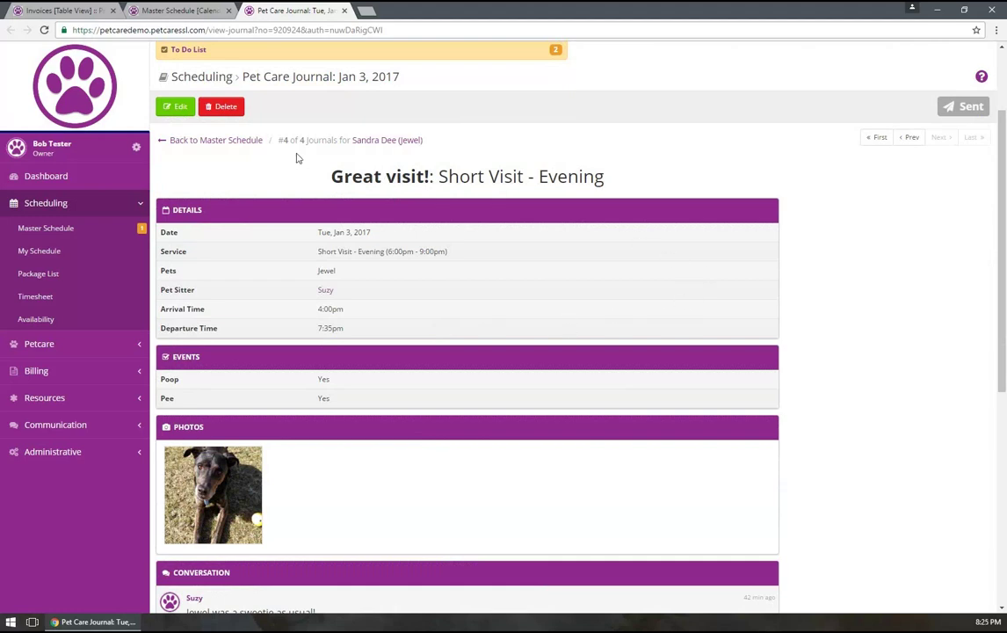
pyautogui.scroll(3, 296, 158)
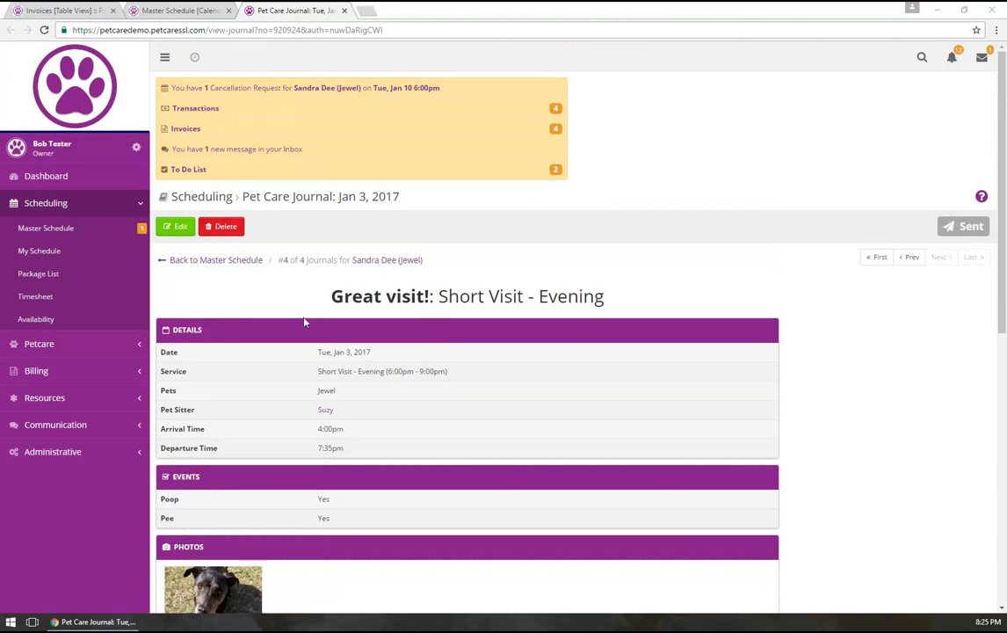
pyautogui.click(912, 258)
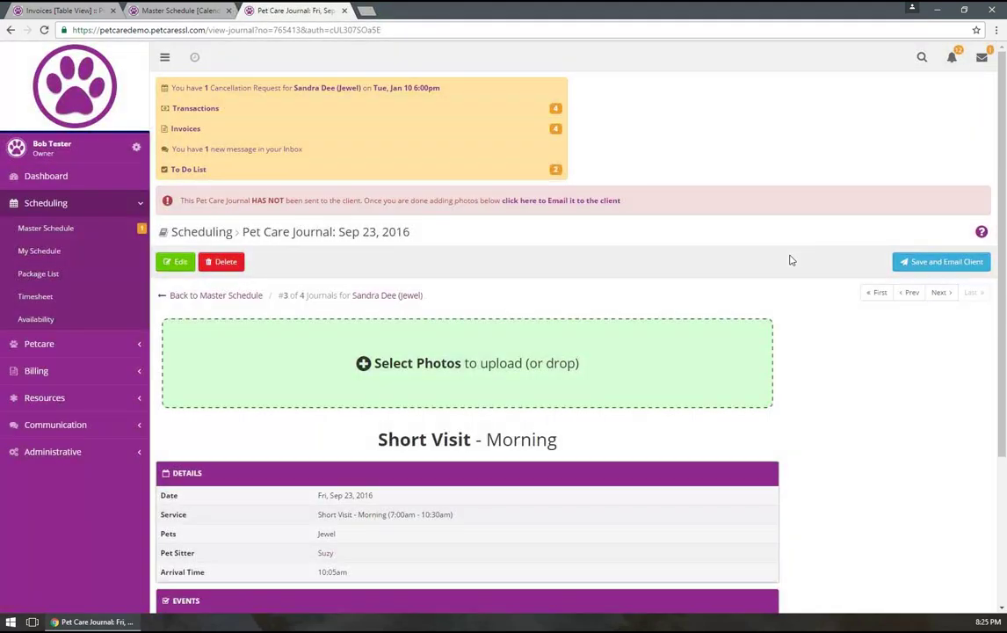
# Go forward to journal #4 of 4, Jewel's Jan 3, 2017 'Great visit!' evening visit
pyautogui.click(911, 292)
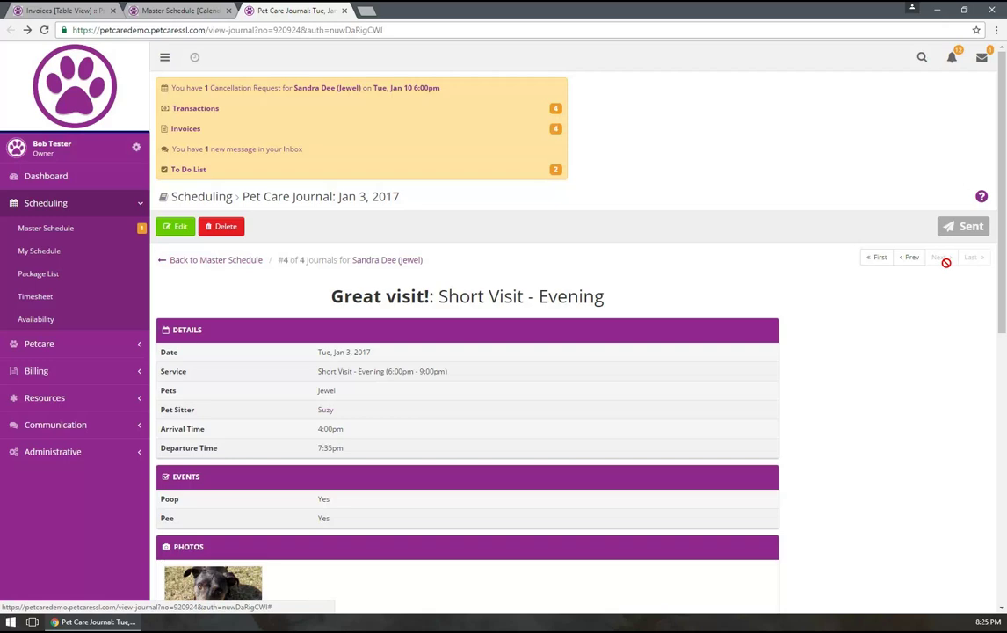
pyautogui.scroll(-3, 816, 342)
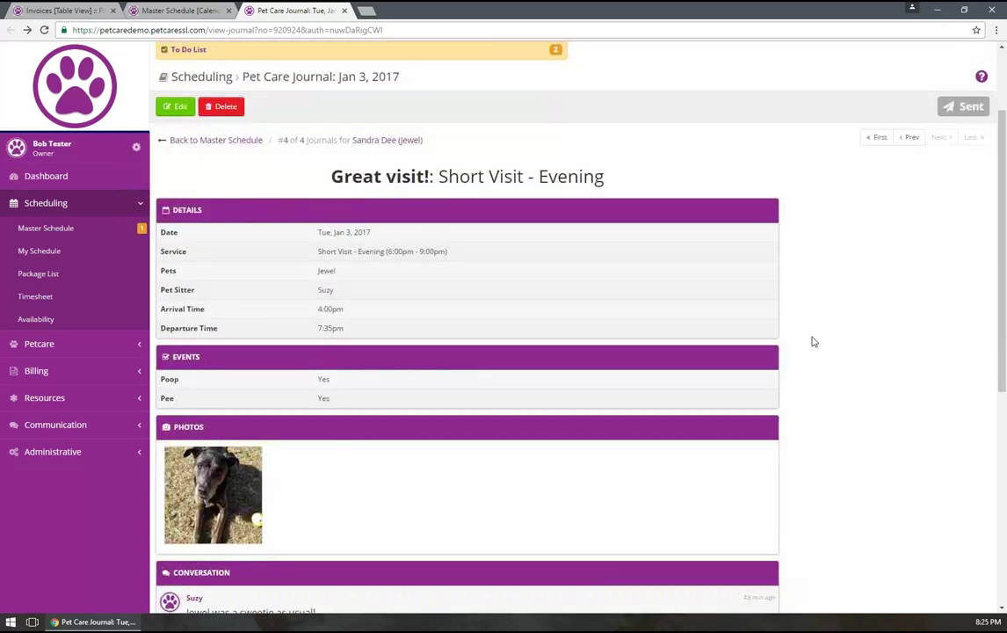
pyautogui.scroll(-2, 583, 299)
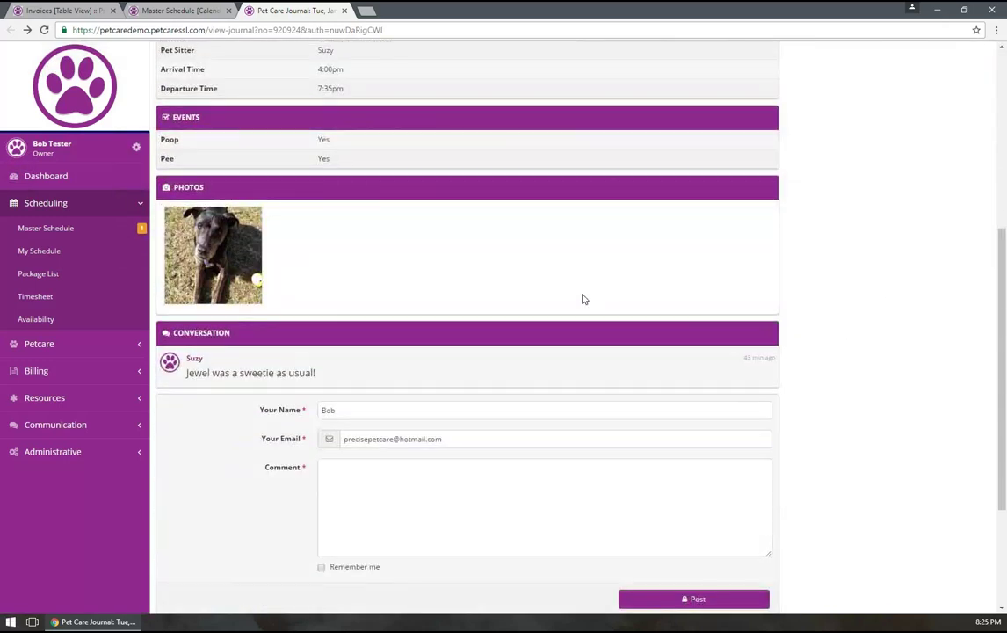
pyautogui.scroll(-2, 583, 299)
pyautogui.scroll(5, 582, 292)
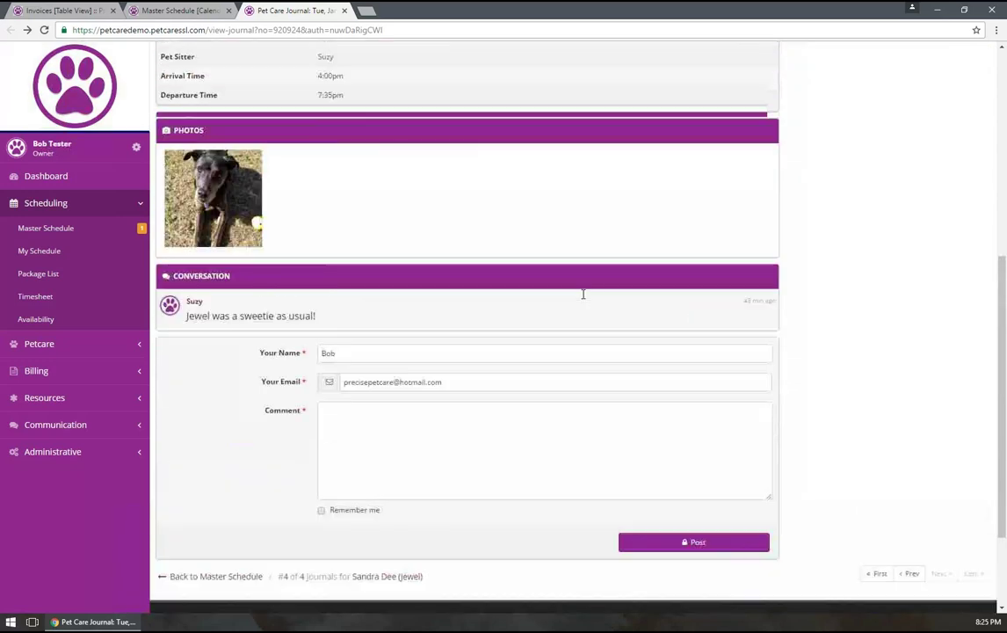
pyautogui.scroll(-1, 679, 364)
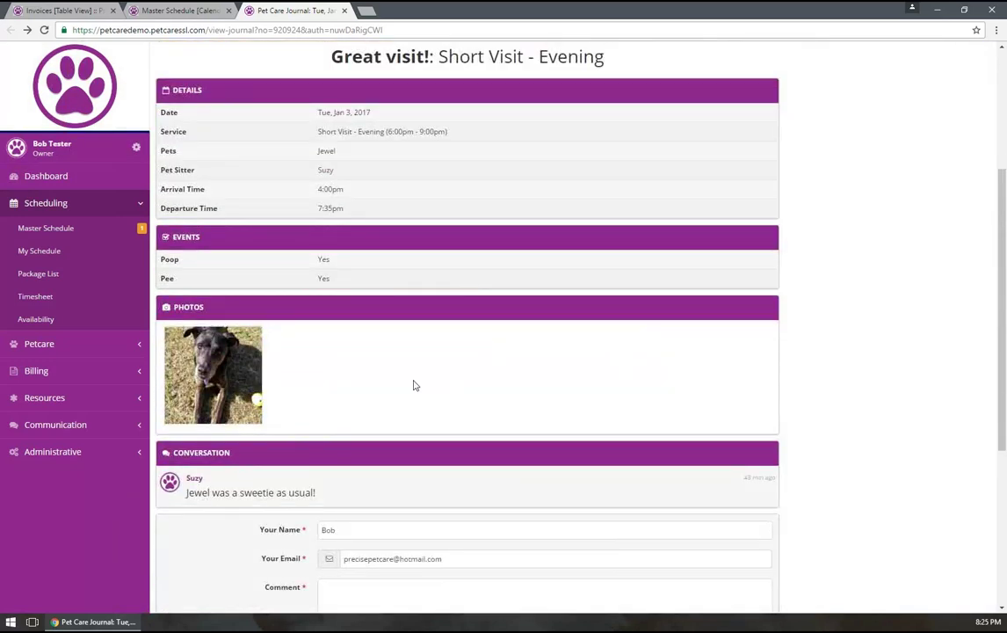
pyautogui.click(219, 362)
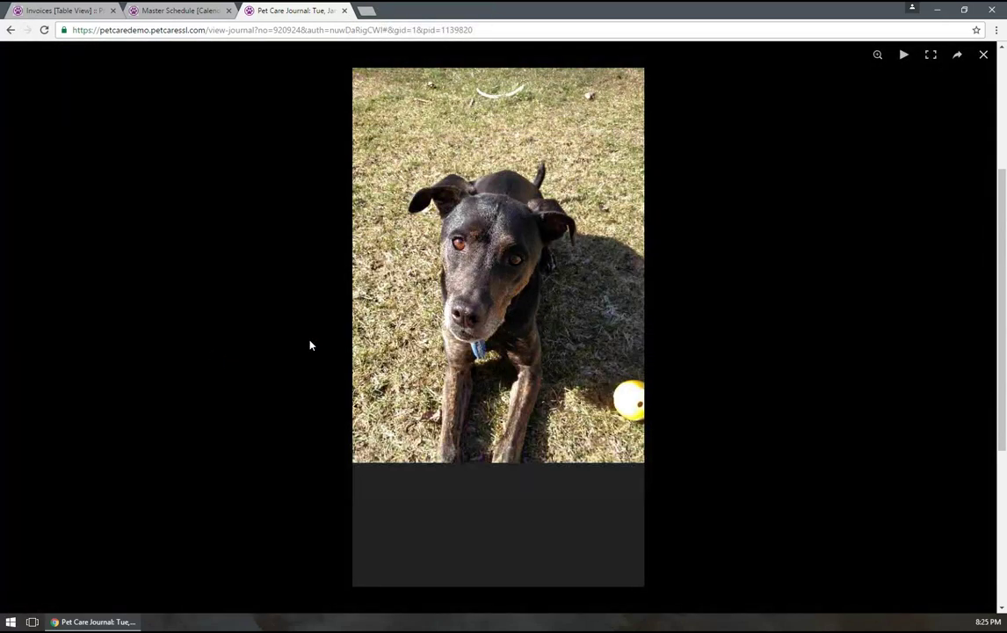
pyautogui.click(958, 58)
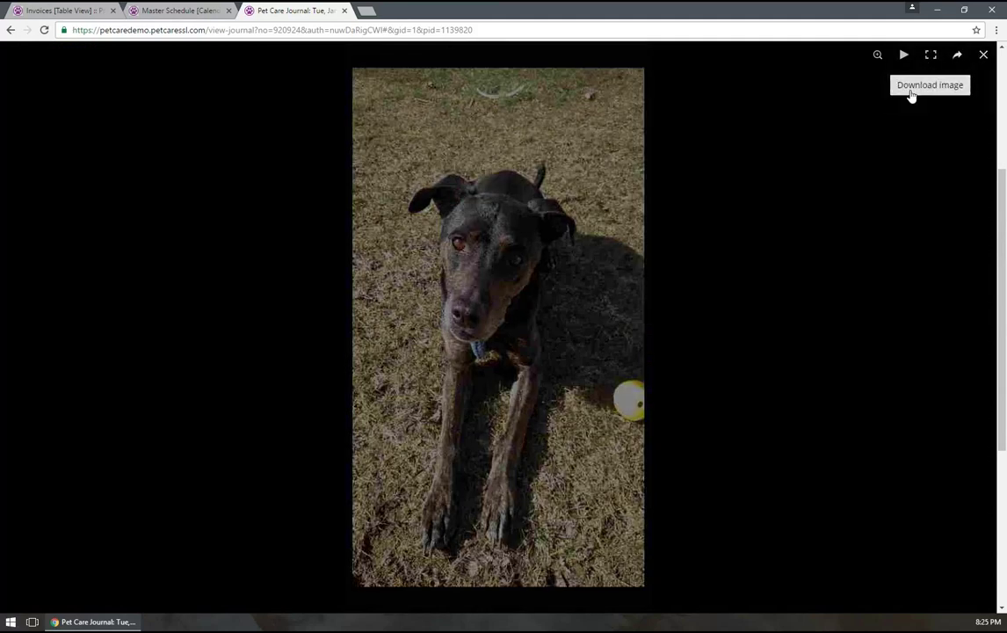
pyautogui.click(901, 154)
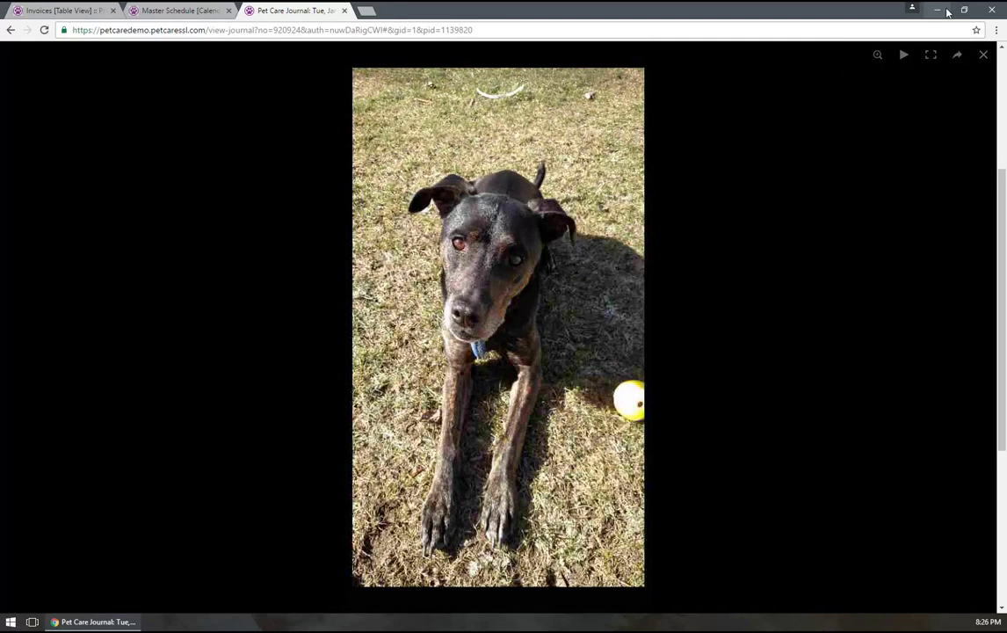
pyautogui.click(966, 15)
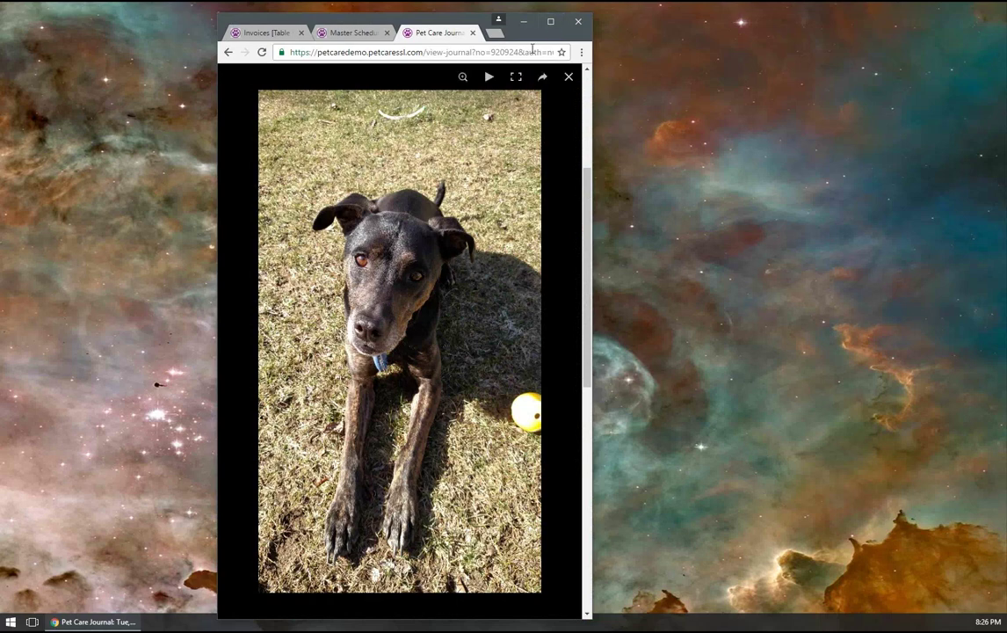
pyautogui.click(550, 21)
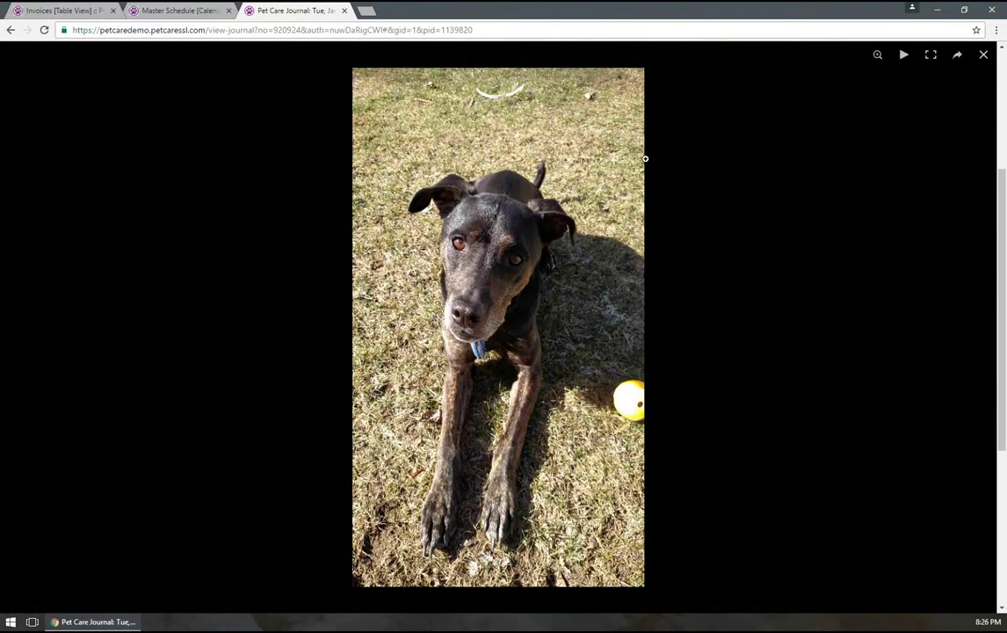
pyautogui.click(983, 56)
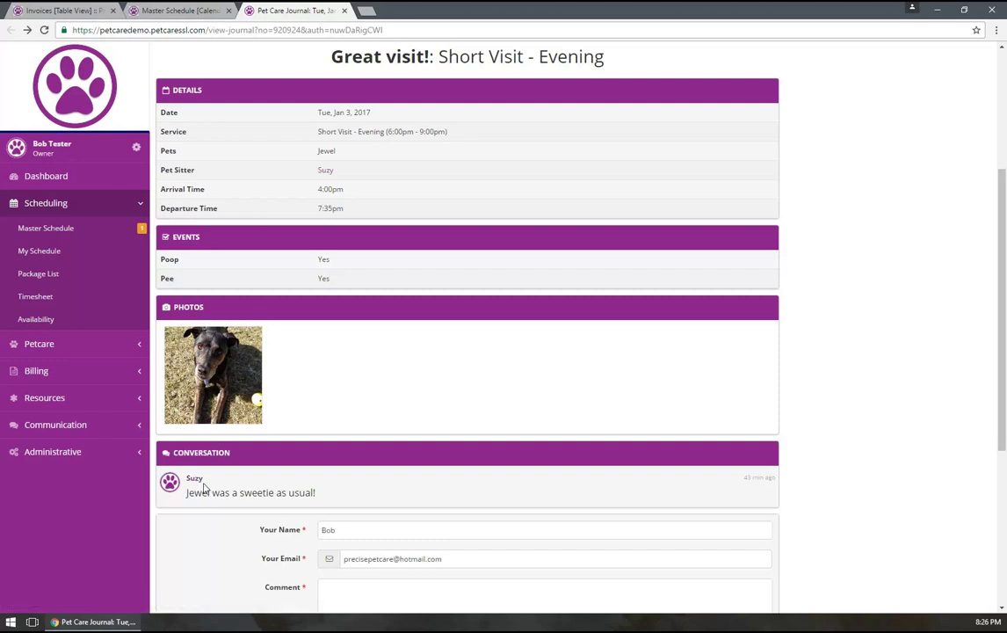
# View and close the pet sitter's information, then return to the Jan 1 – Jan 7, 2017 schedule
pyautogui.click(195, 480)
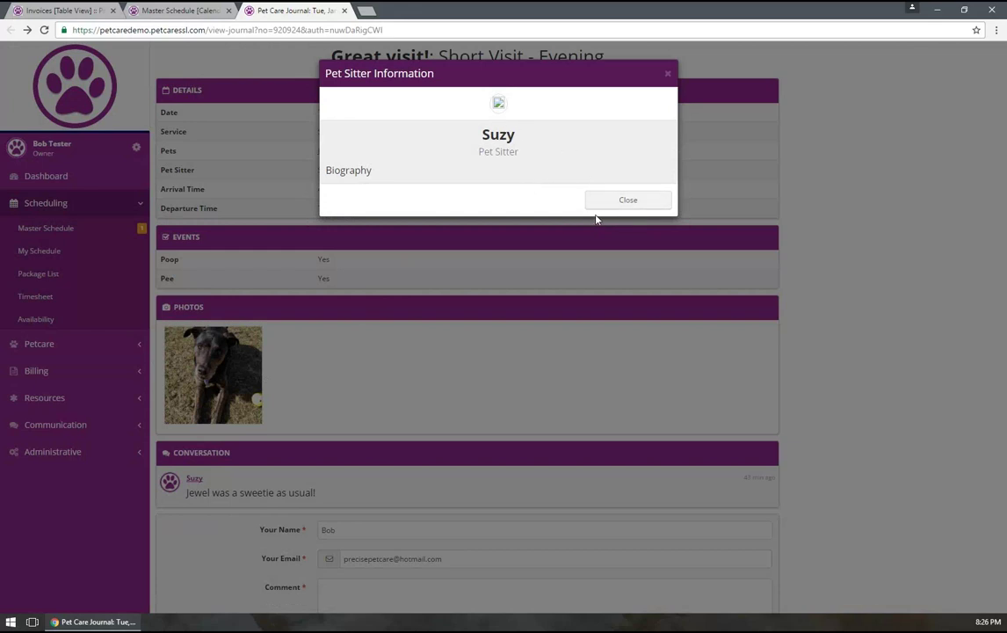
pyautogui.click(618, 205)
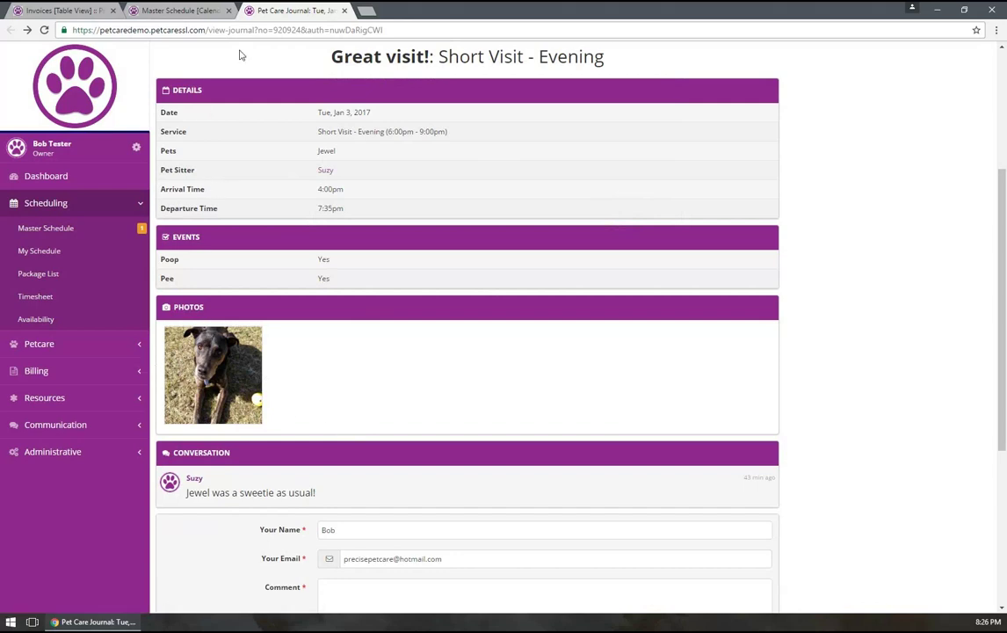
pyautogui.click(180, 11)
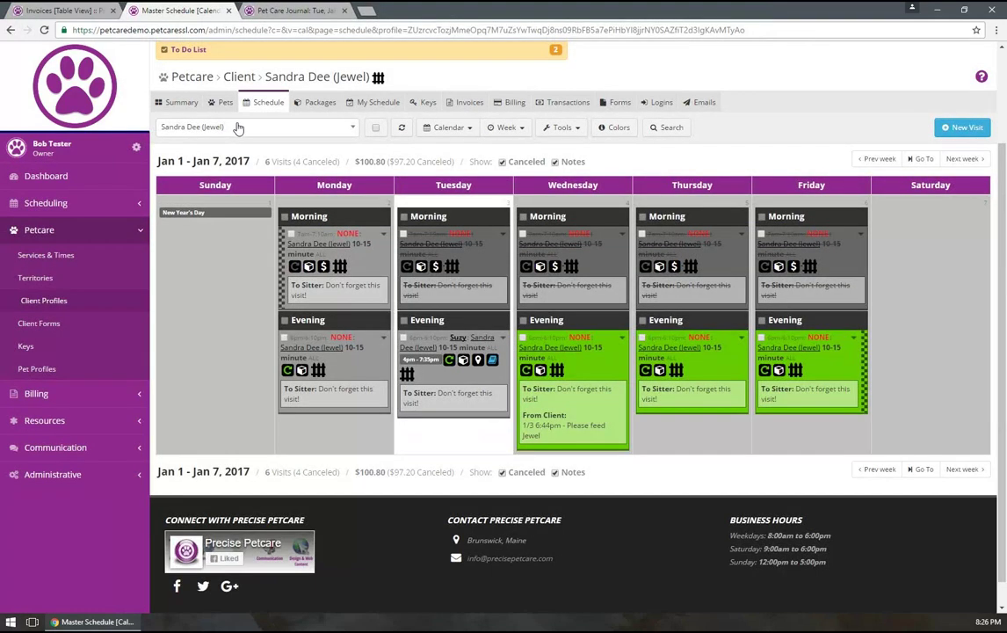
# Log in as the client from the Logins list to view their portal
pyautogui.click(655, 102)
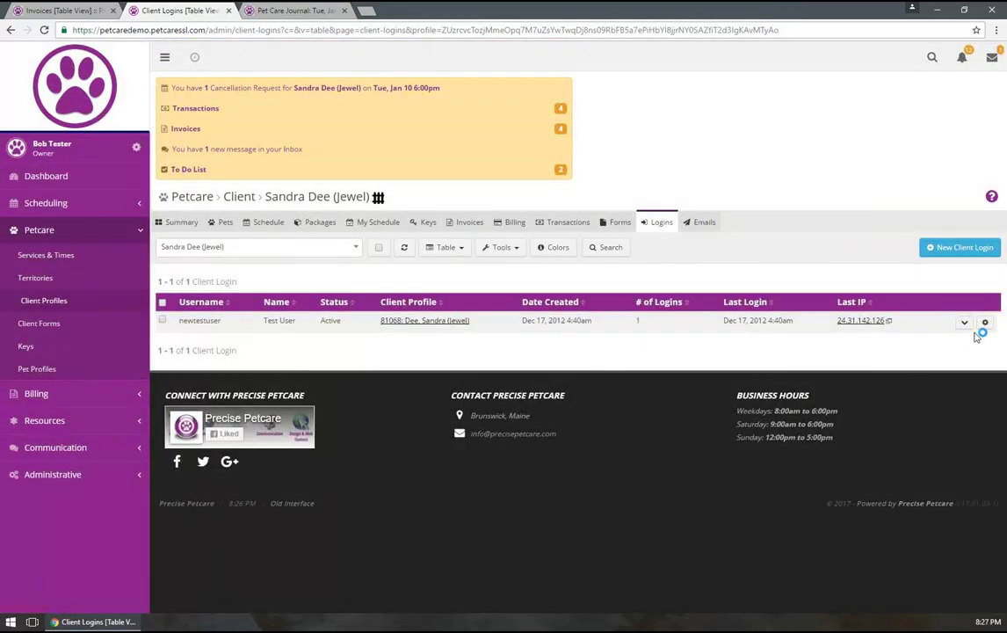
pyautogui.click(985, 323)
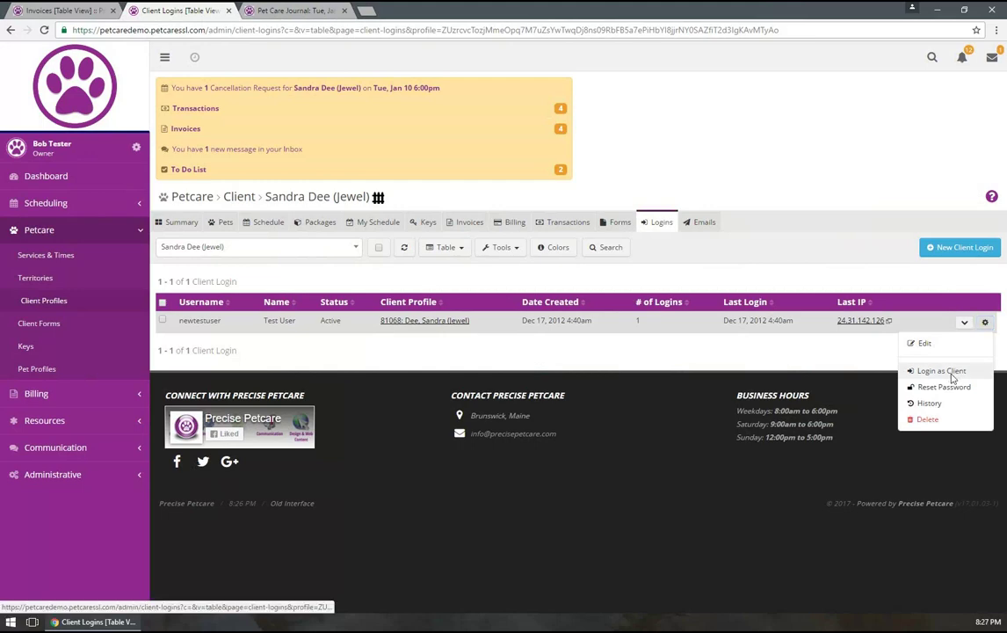
pyautogui.click(941, 370)
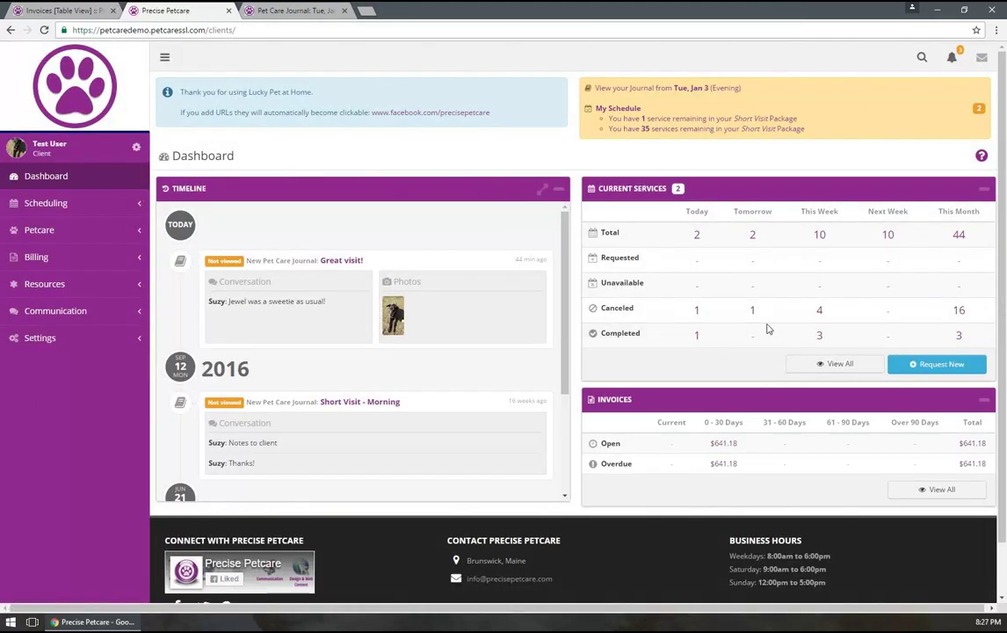
# Expand the dashboard Timeline of journals and invoices to fill the window
pyautogui.scroll(-1, 657, 286)
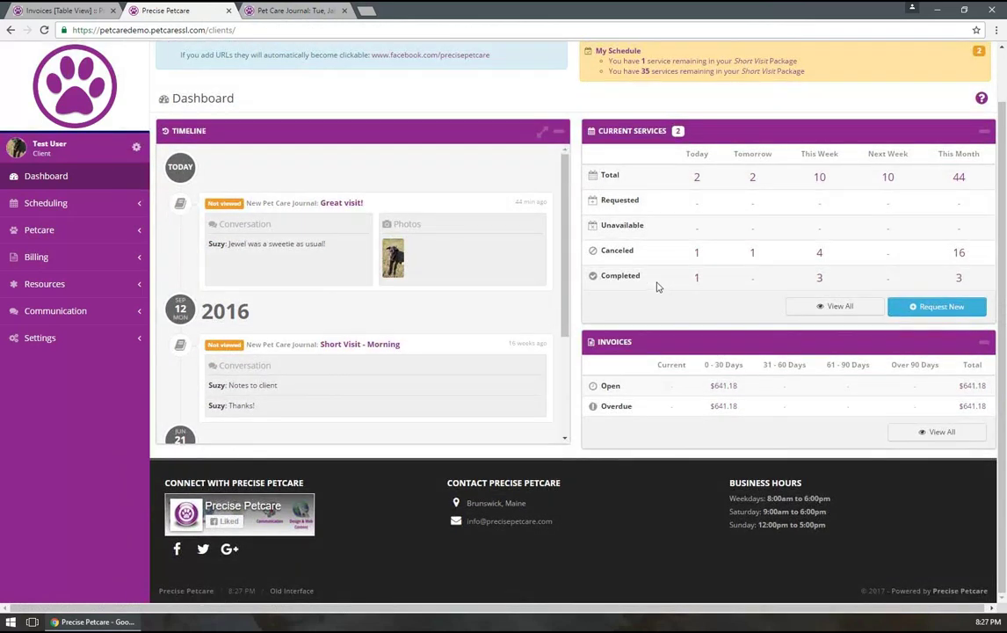
pyautogui.scroll(1, 657, 286)
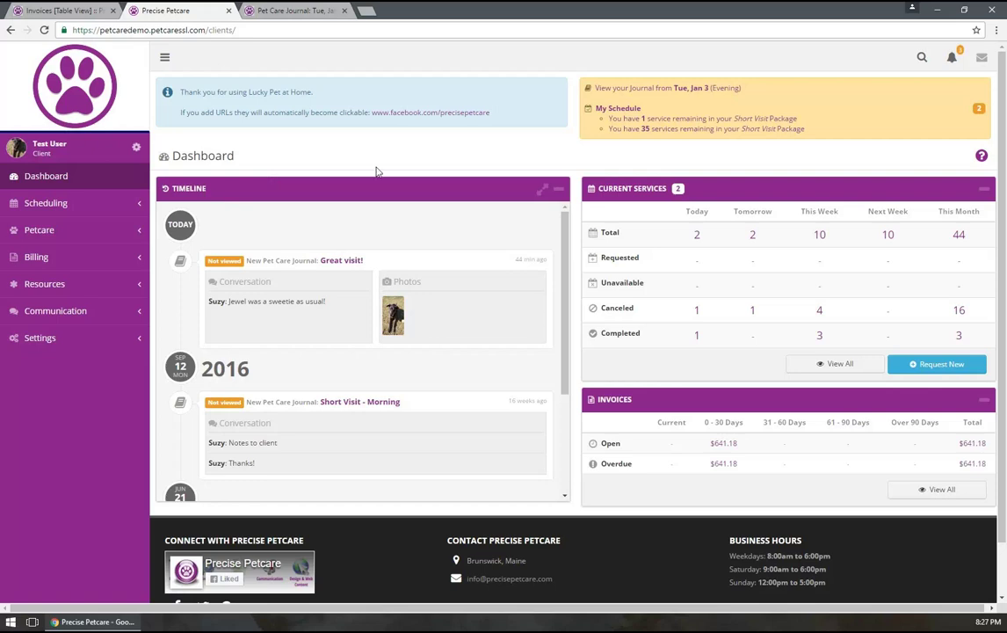
pyautogui.click(546, 191)
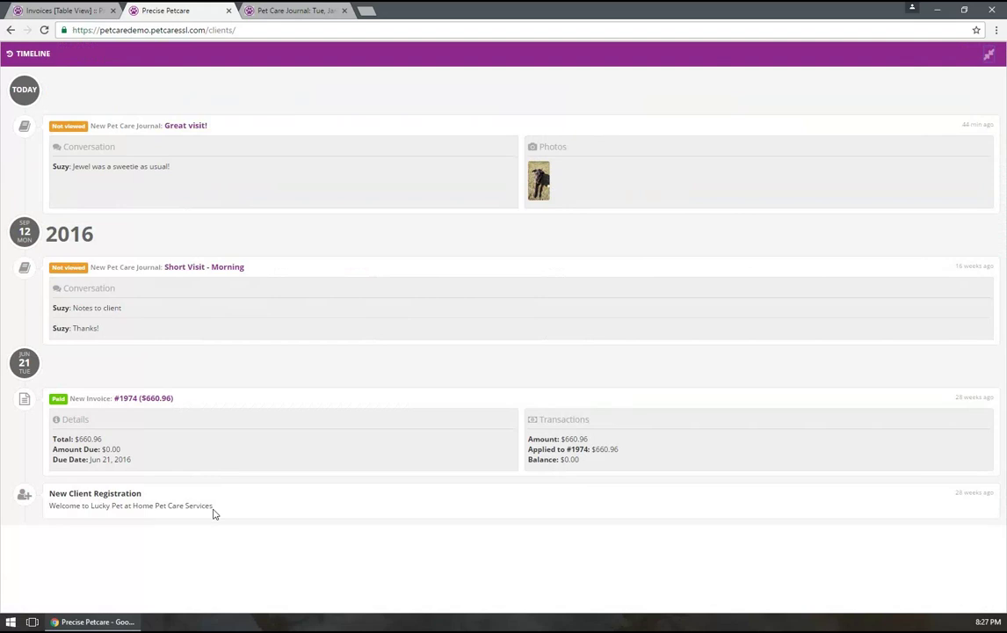
# Shrink the expanded Timeline back into the client dashboard
pyautogui.moveTo(213, 511); pyautogui.dragTo(60, 514)
pyautogui.click(170, 488)
pyautogui.click(989, 57)
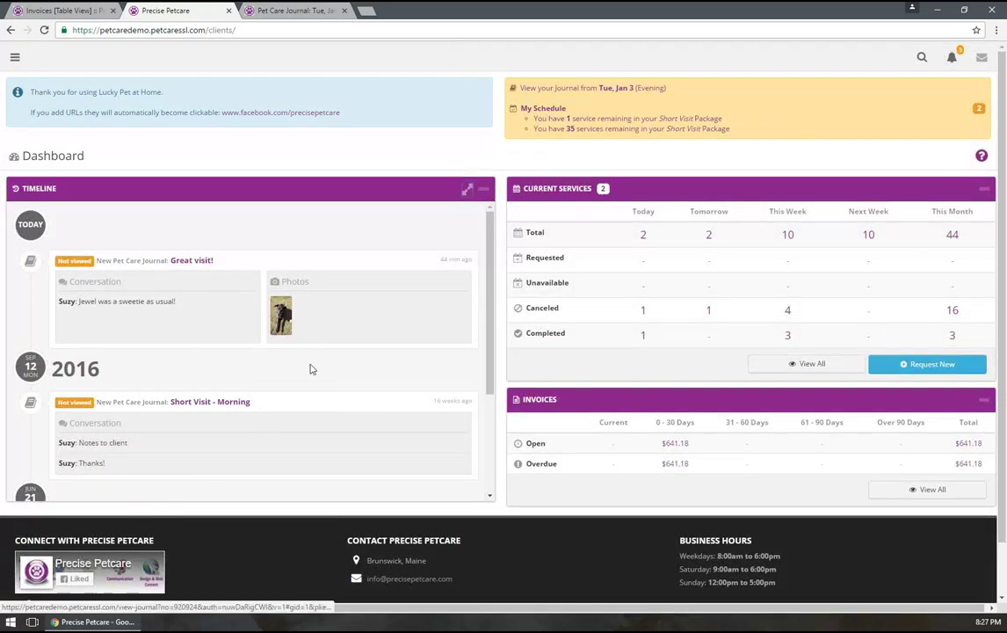
# Scroll the Timeline back up to today's entries and open the sidebar navigation menu
pyautogui.scroll(-3, 290, 365)
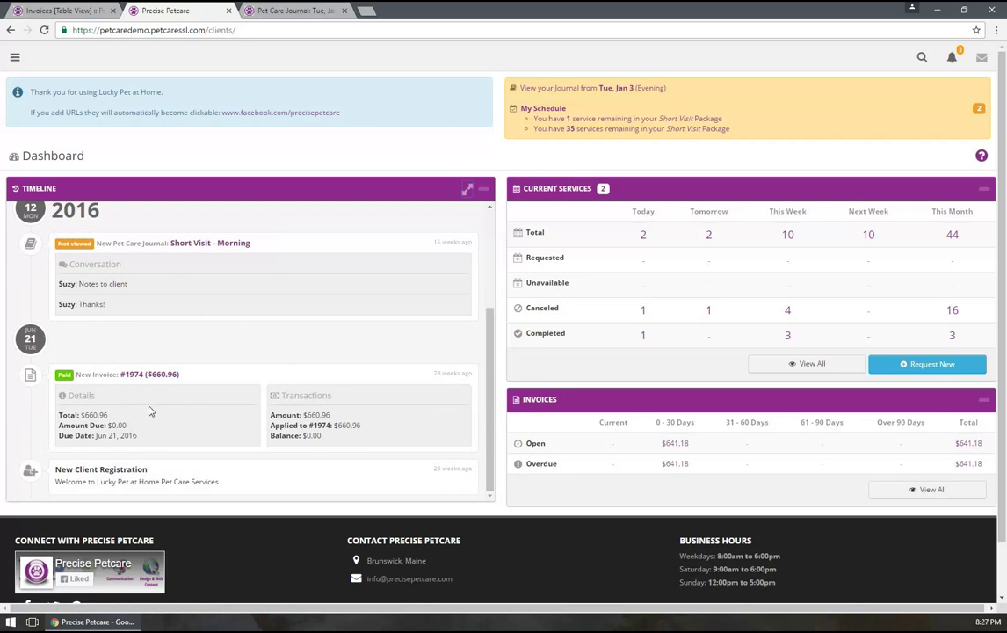
pyautogui.scroll(2, 149, 410)
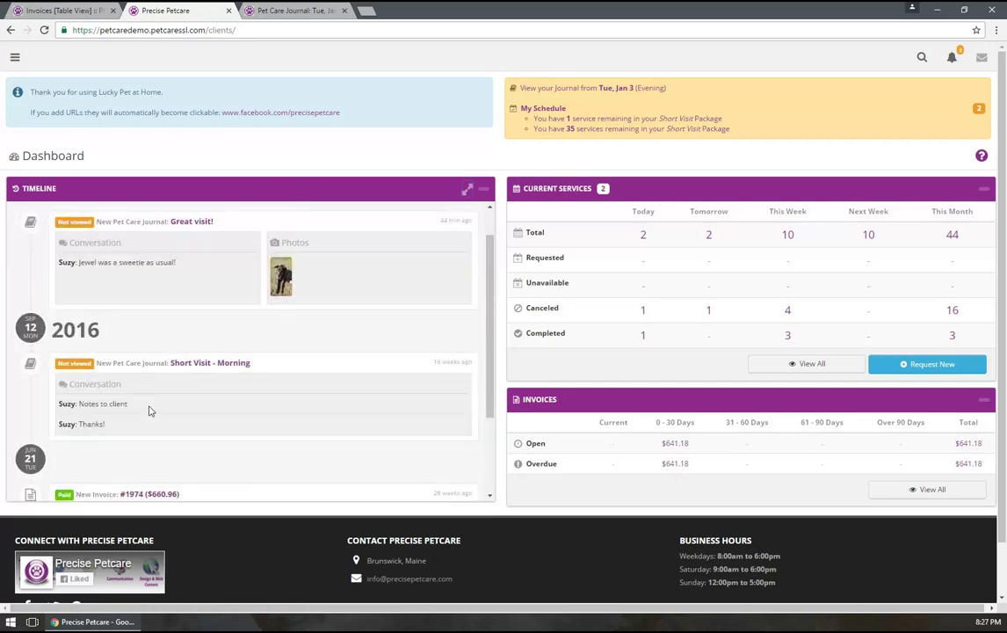
pyautogui.scroll(1, 150, 410)
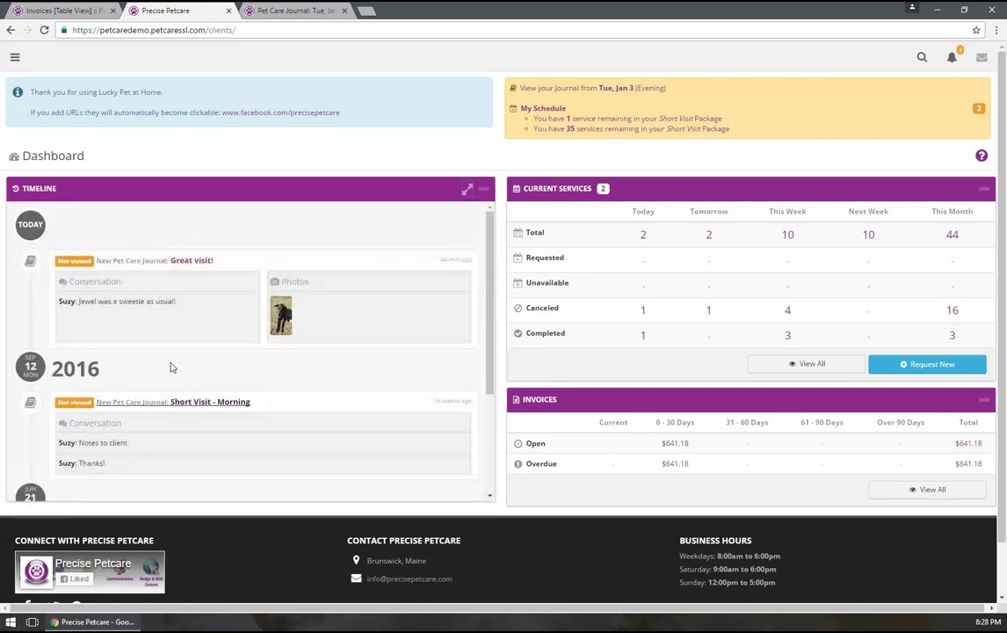
pyautogui.click(15, 59)
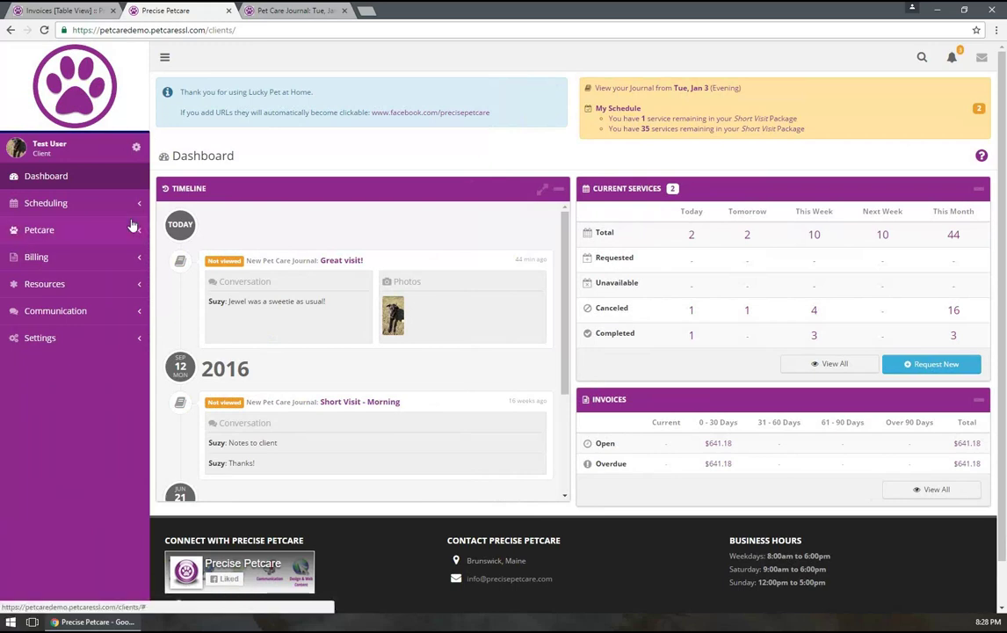
# Open Resources > My Photos and select the dog photo for a new shared gallery
pyautogui.click(104, 288)
pyautogui.click(50, 312)
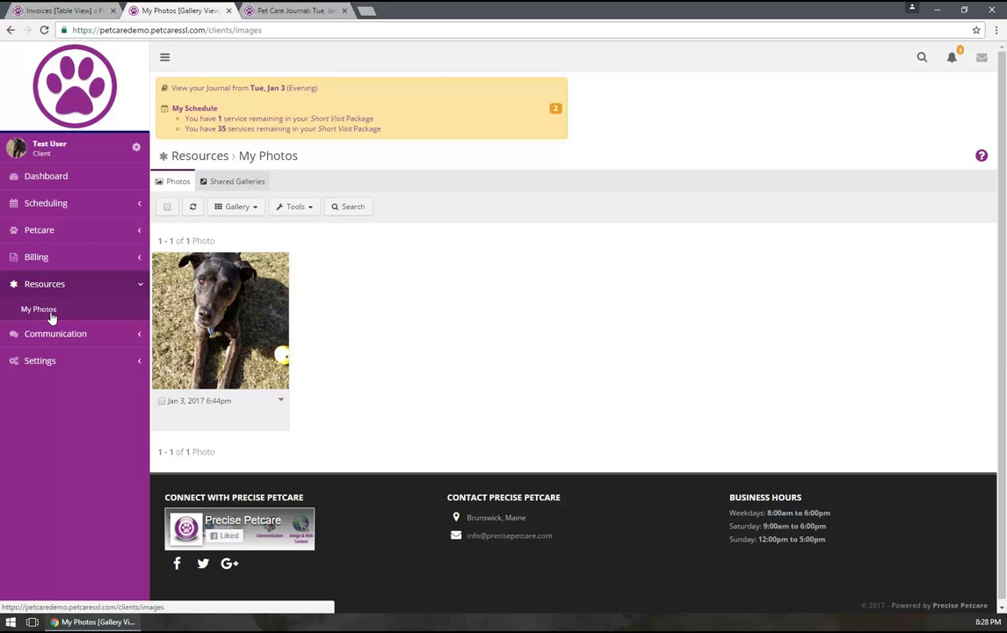
pyautogui.click(162, 402)
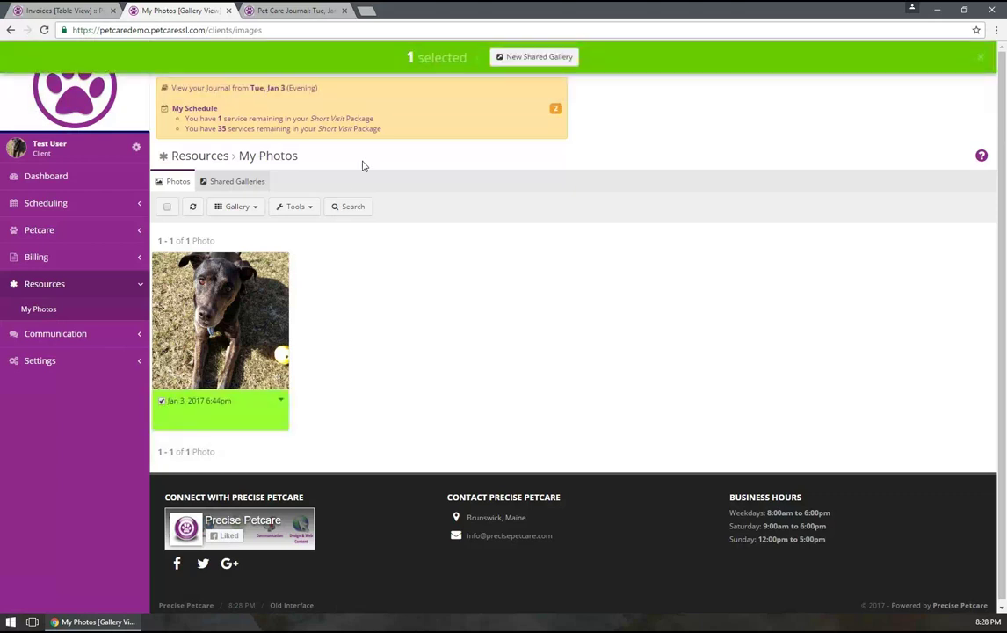
pyautogui.click(498, 56)
# Create a shared gallery named 'Shared Gallery' with the dog photo
pyautogui.click(474, 109)
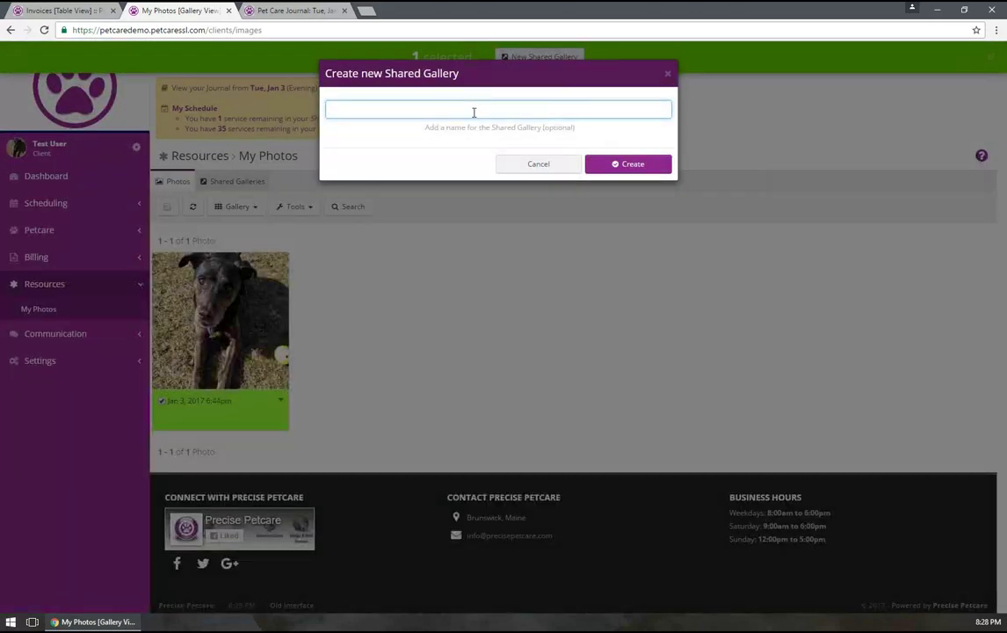
pyautogui.write('G')
pyautogui.press('BackSpace')
pyautogui.write('Shared Gallery')
pyautogui.click(614, 164)
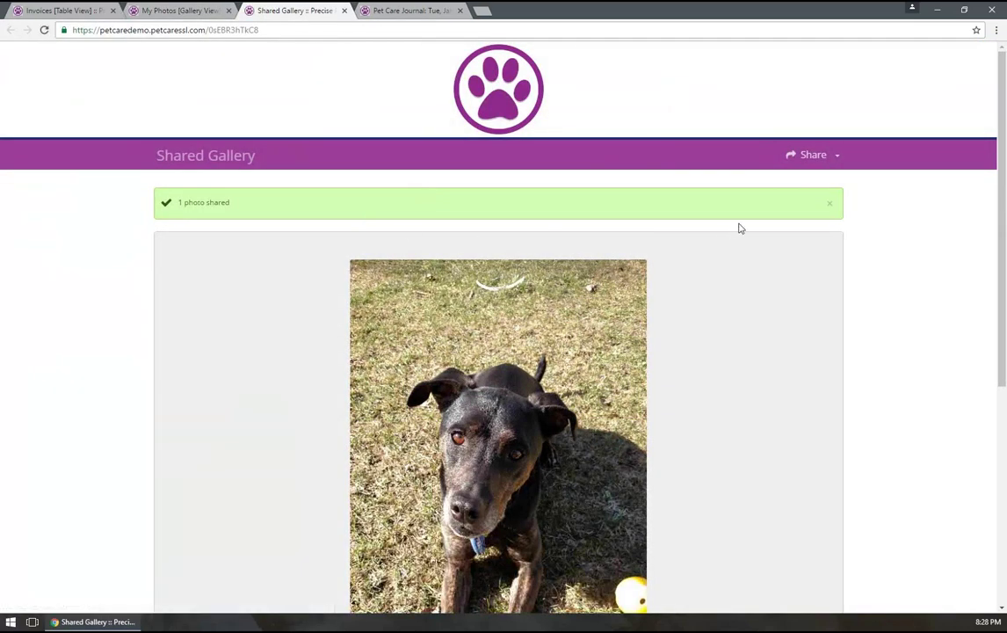
pyautogui.click(829, 203)
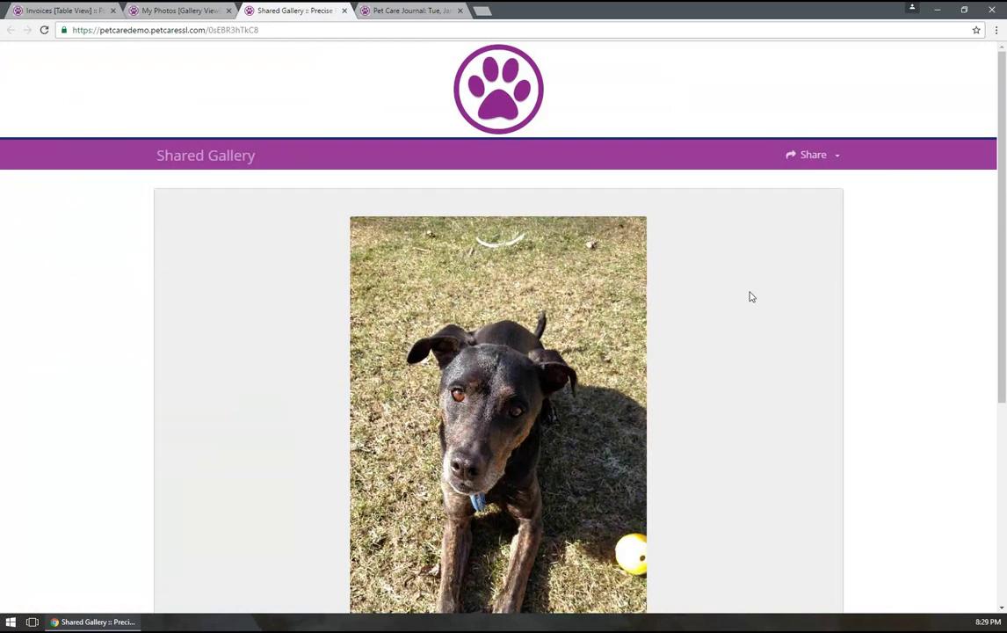
# Review the new gallery tab and its Share options, then return to My Photos
pyautogui.scroll(-5, 740, 294)
pyautogui.scroll(5, 740, 297)
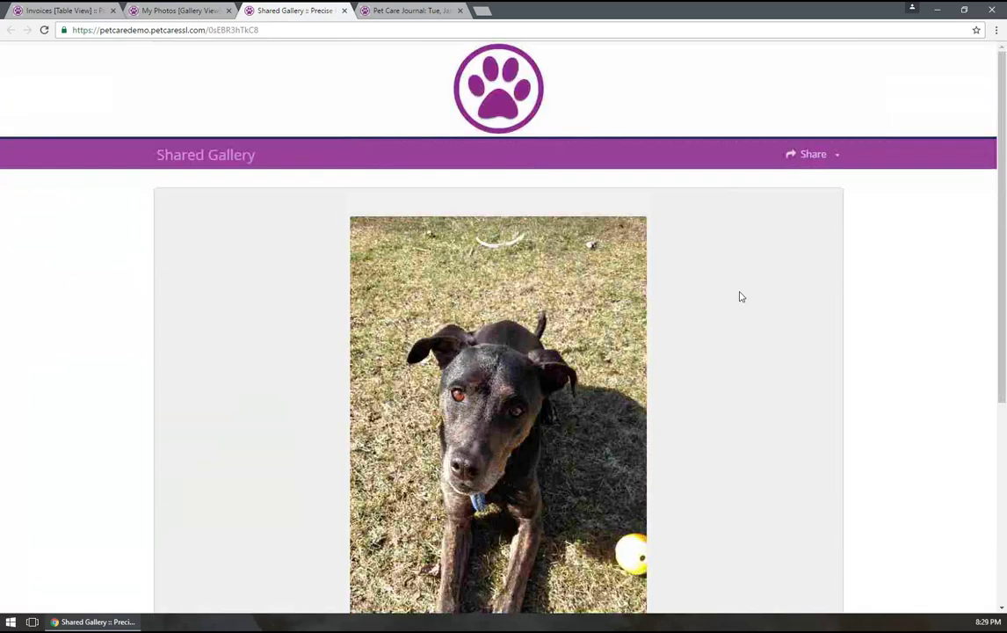
pyautogui.scroll(-5, 740, 296)
pyautogui.scroll(1, 740, 296)
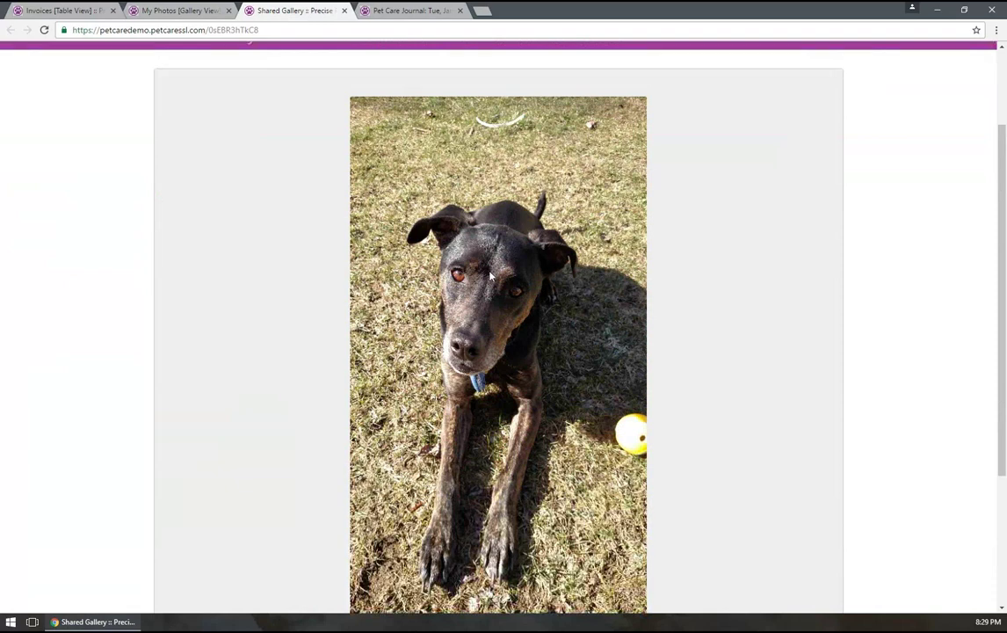
pyautogui.scroll(2, 491, 276)
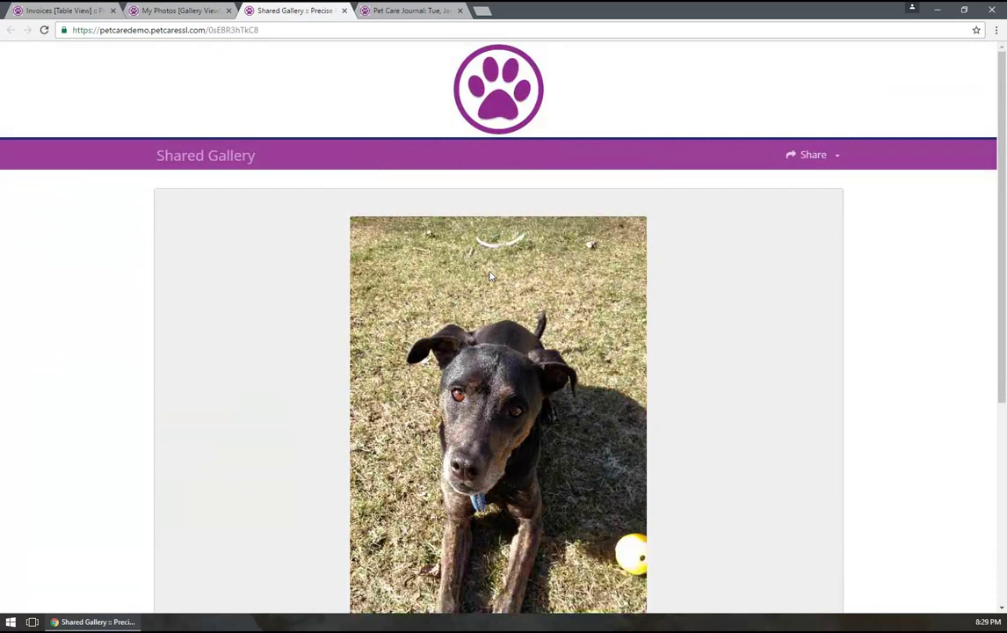
pyautogui.click(154, 10)
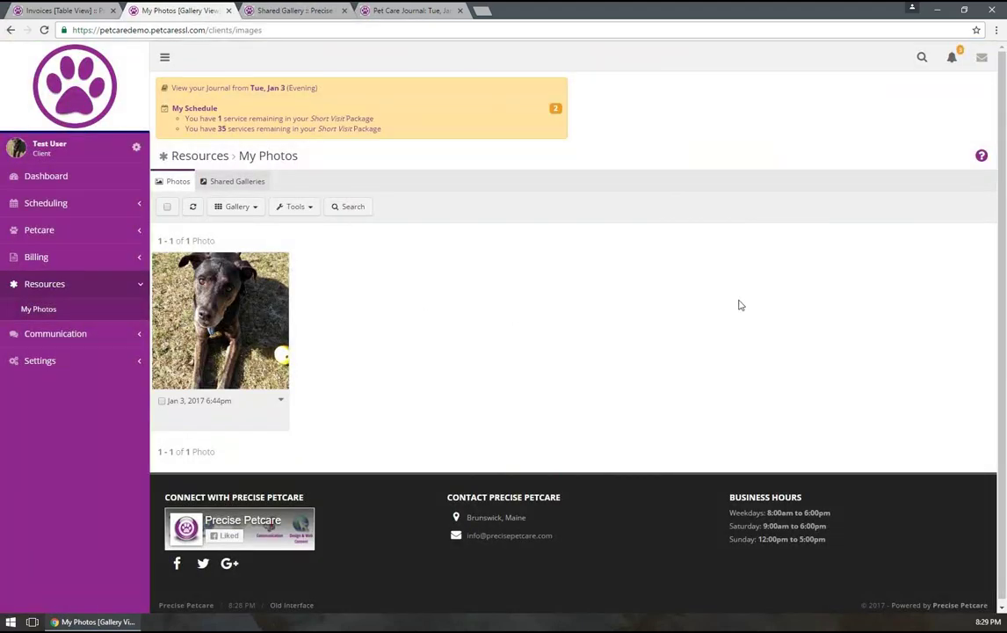
pyautogui.click(283, 11)
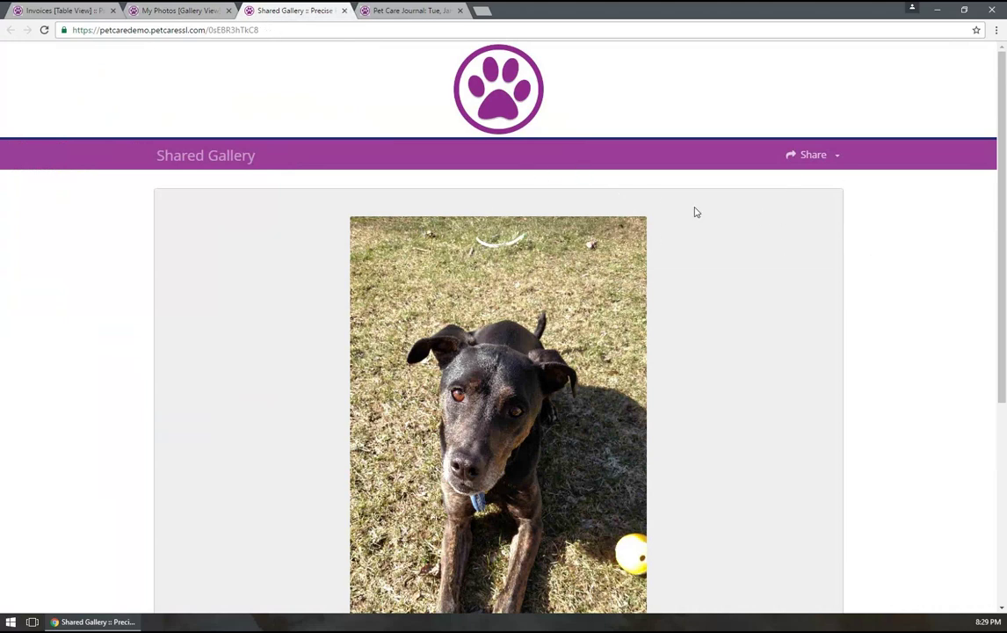
pyautogui.click(807, 155)
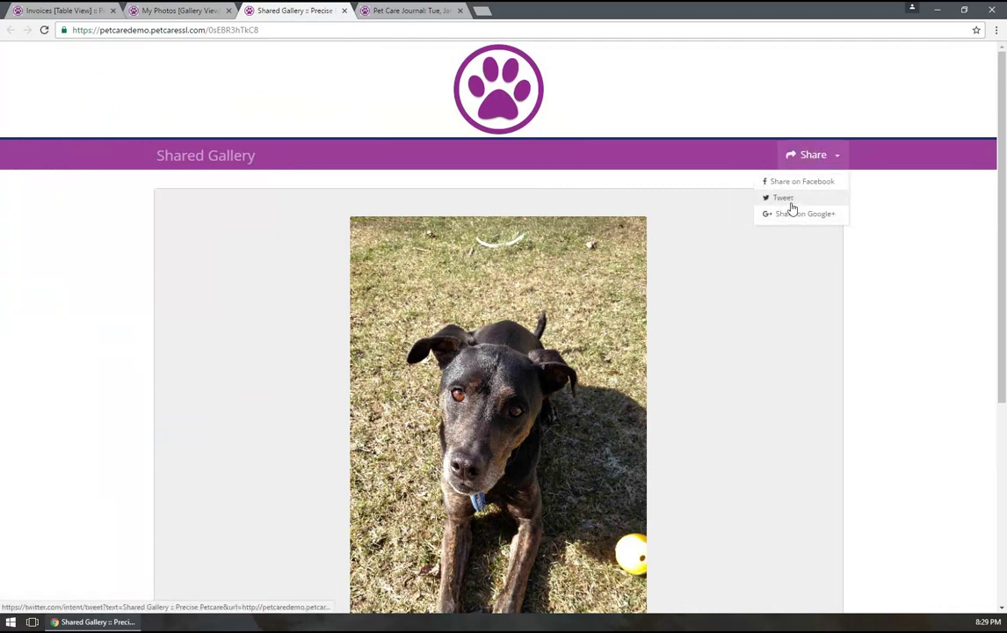
pyautogui.click(880, 335)
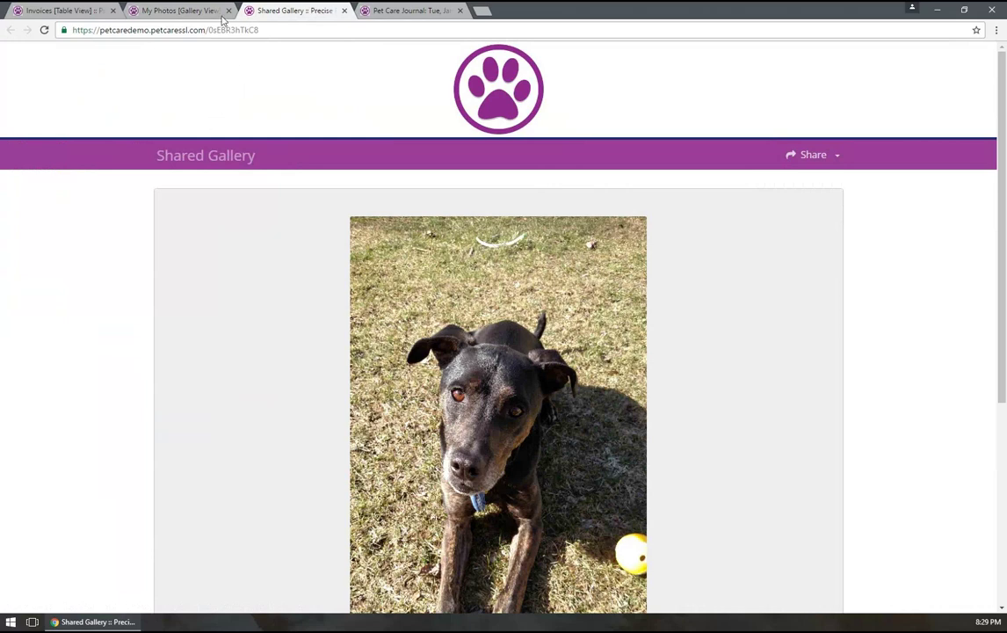
pyautogui.click(160, 12)
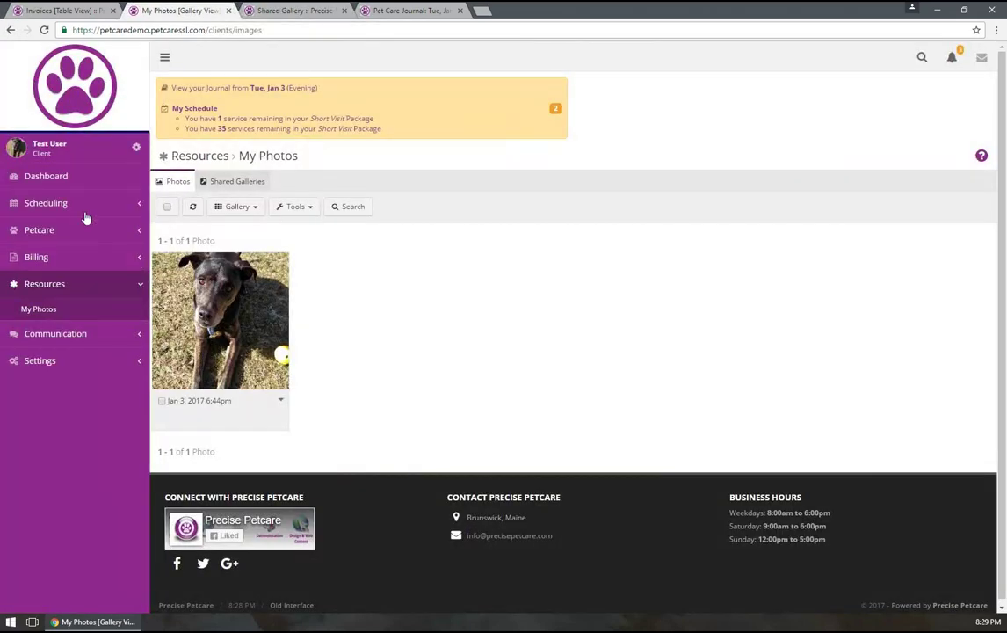
# Open the paid invoice #1974 from Billing > Invoices and review it
pyautogui.click(60, 232)
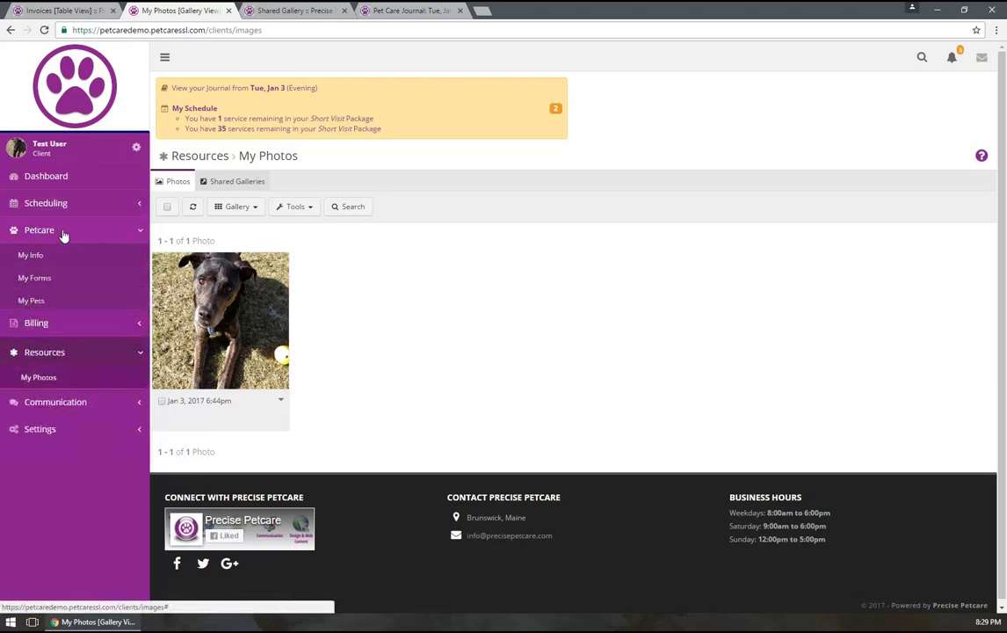
pyautogui.click(41, 328)
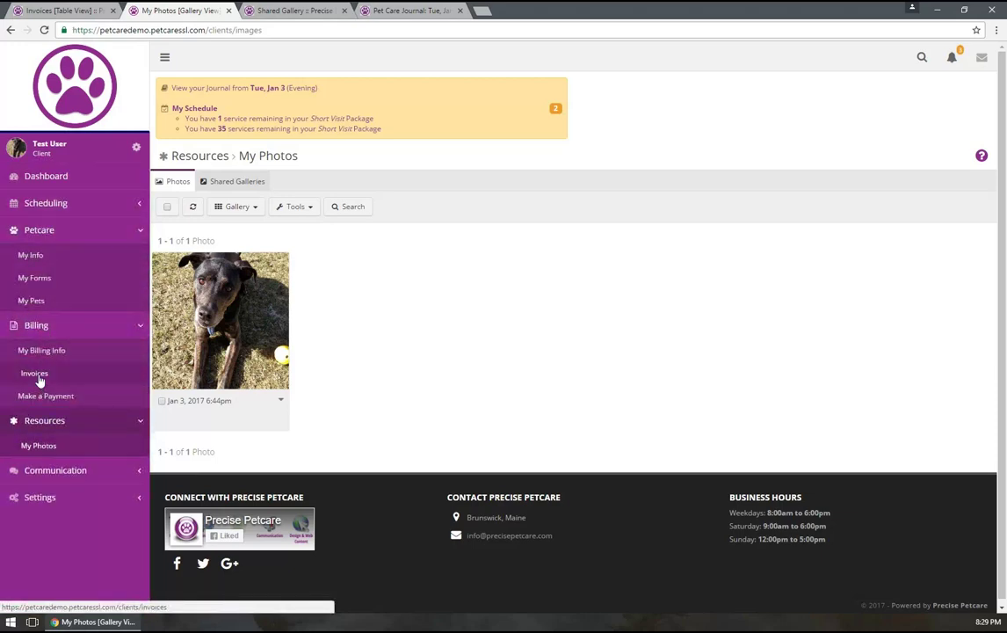
pyautogui.click(38, 378)
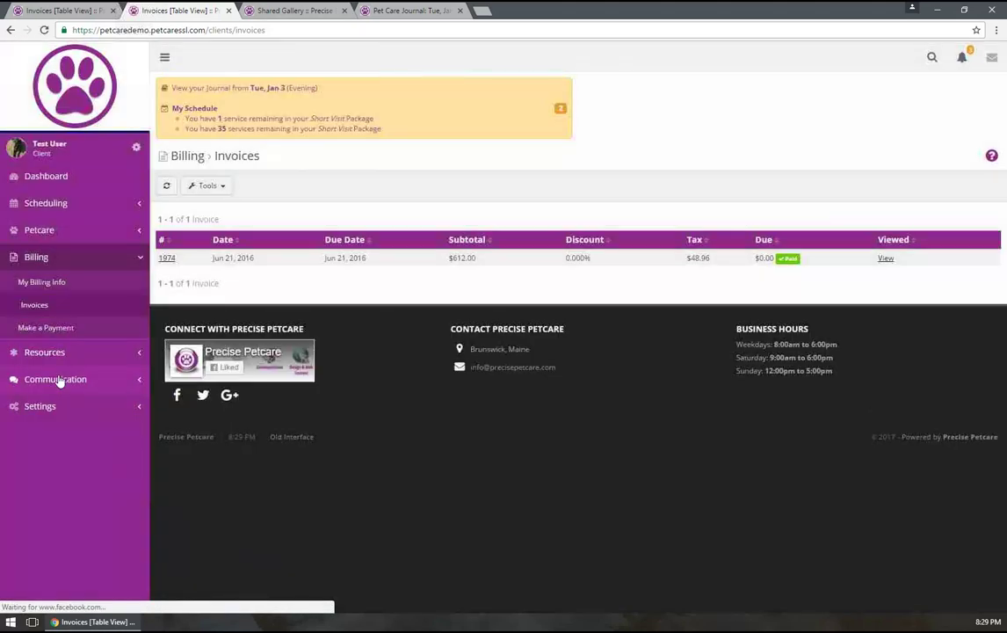
pyautogui.click(166, 263)
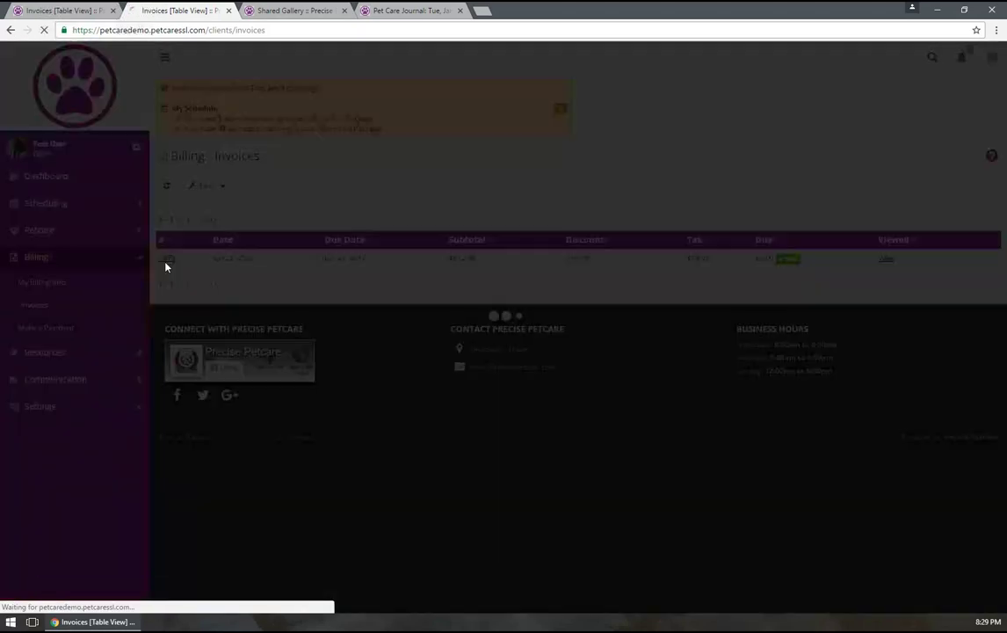
pyautogui.scroll(-1, 277, 337)
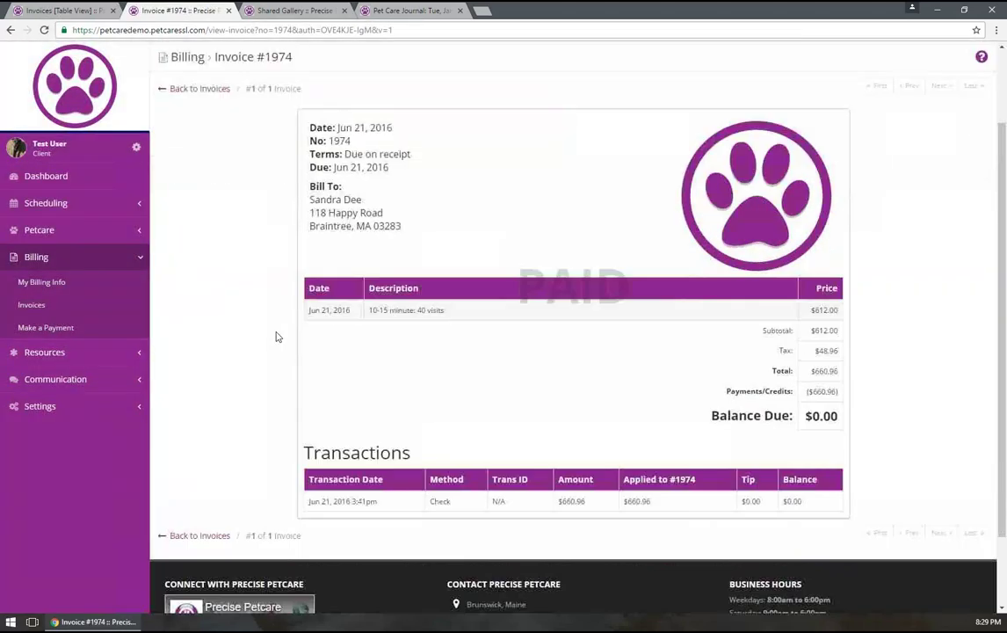
pyautogui.scroll(-1, 277, 336)
pyautogui.scroll(2, 277, 338)
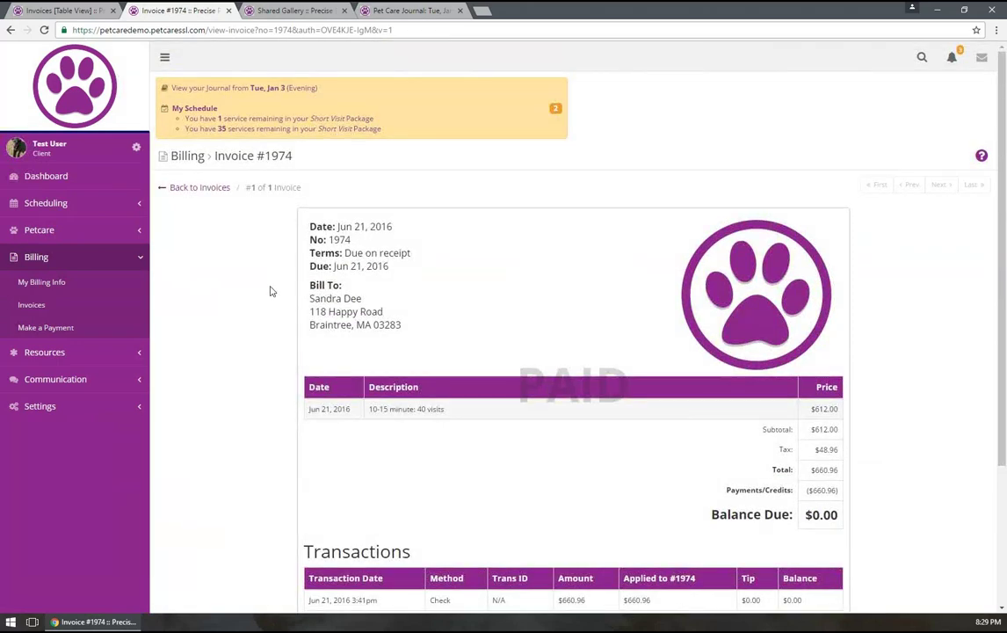
# Open the Make a Payment form showing $0.00 due and eCheck details
pyautogui.click(47, 328)
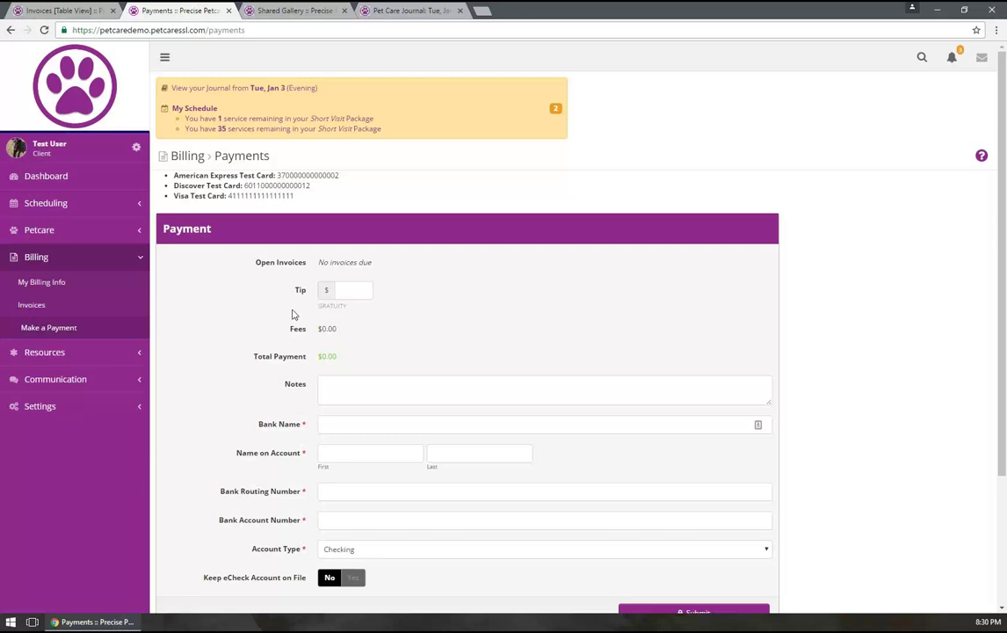
pyautogui.scroll(-3, 259, 307)
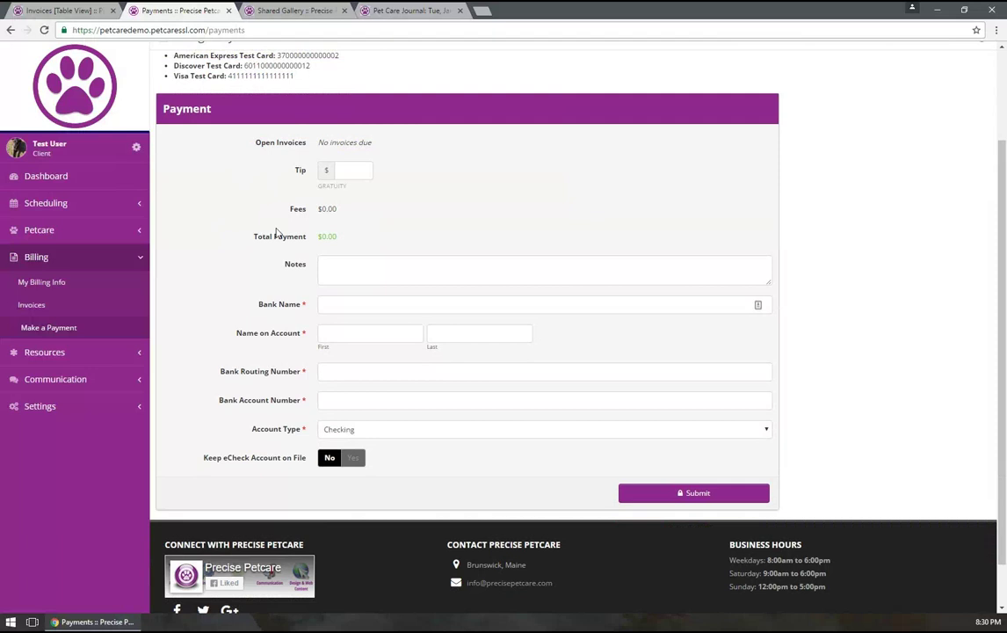
pyautogui.scroll(3, 239, 195)
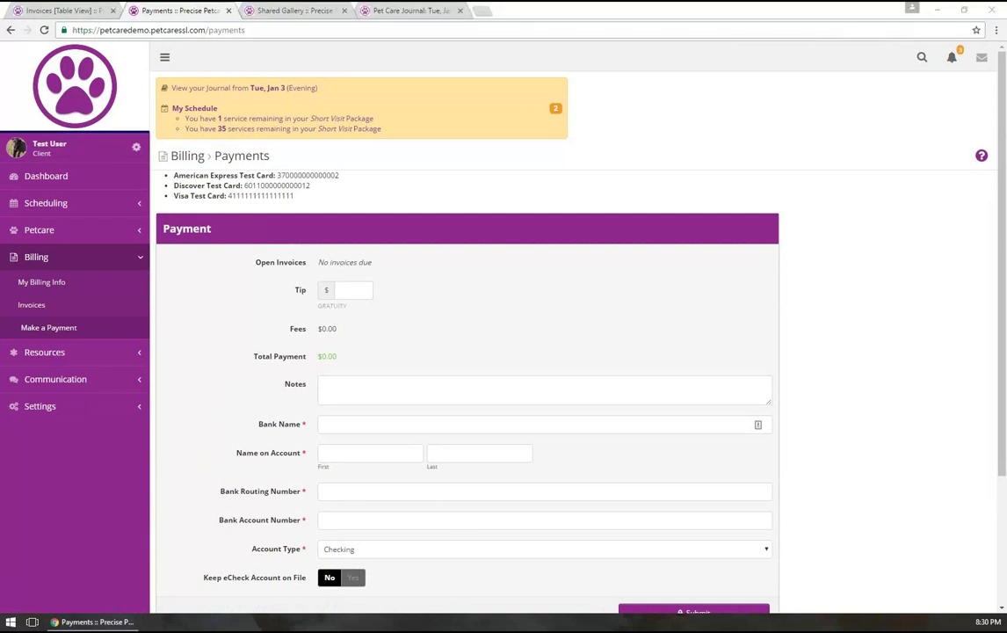
# Return to the owner account and log in as the pet sitter from her profile
pyautogui.click(57, 137)
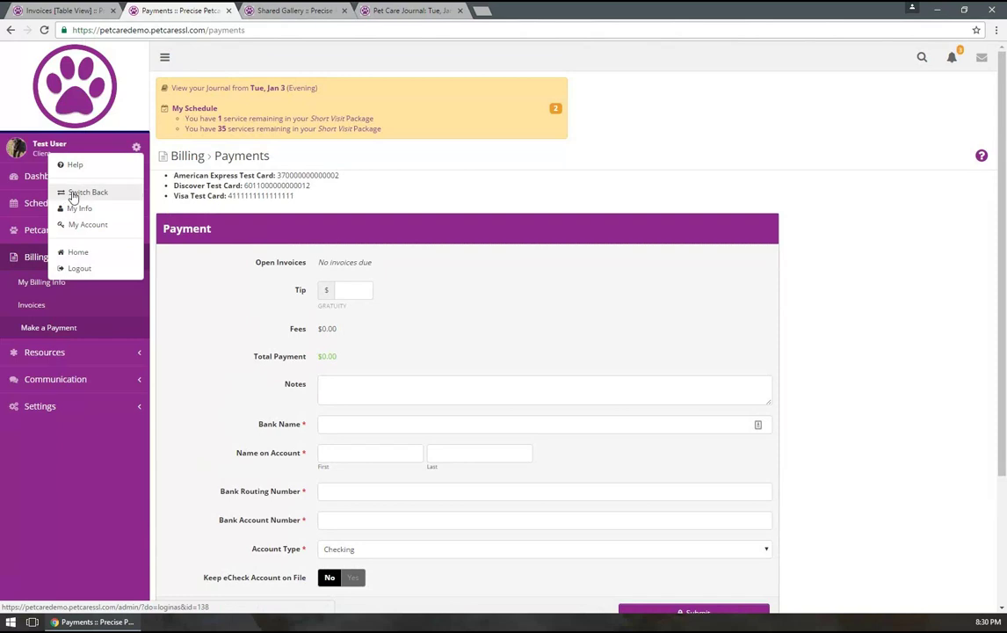
pyautogui.click(73, 193)
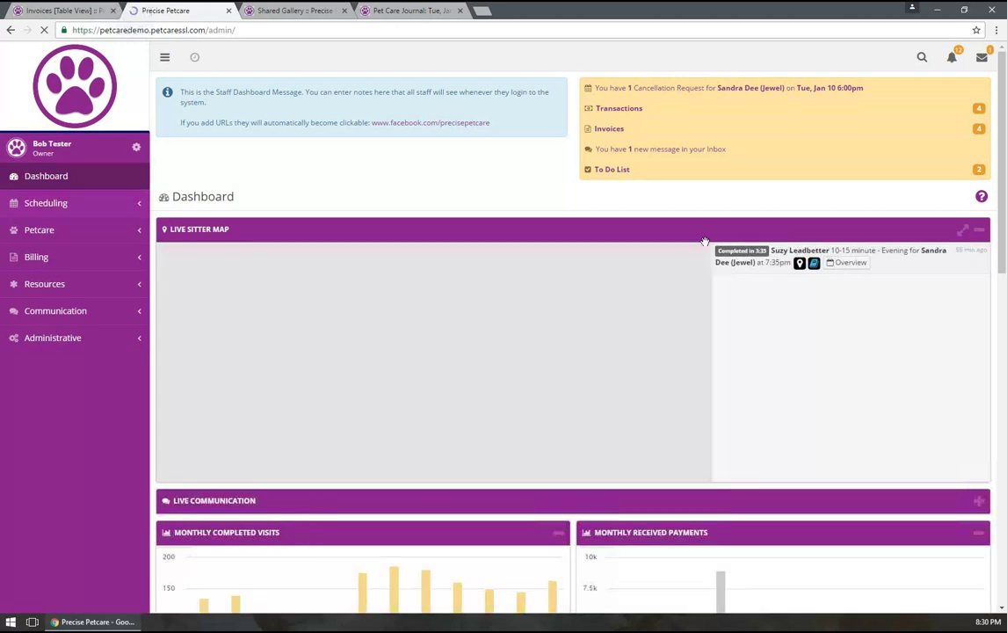
pyautogui.click(846, 262)
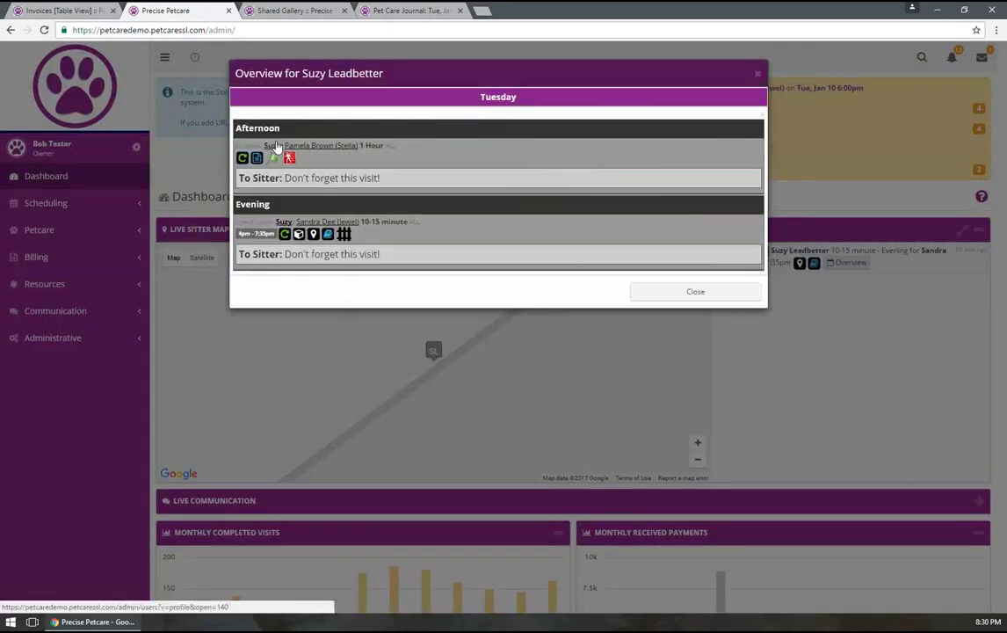
pyautogui.click(272, 146)
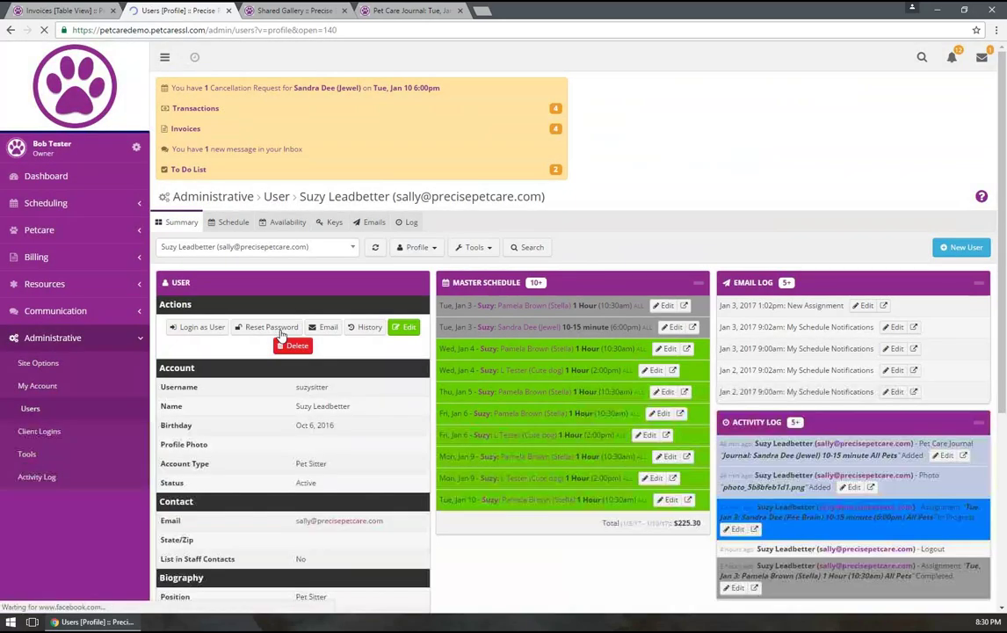
pyautogui.click(202, 327)
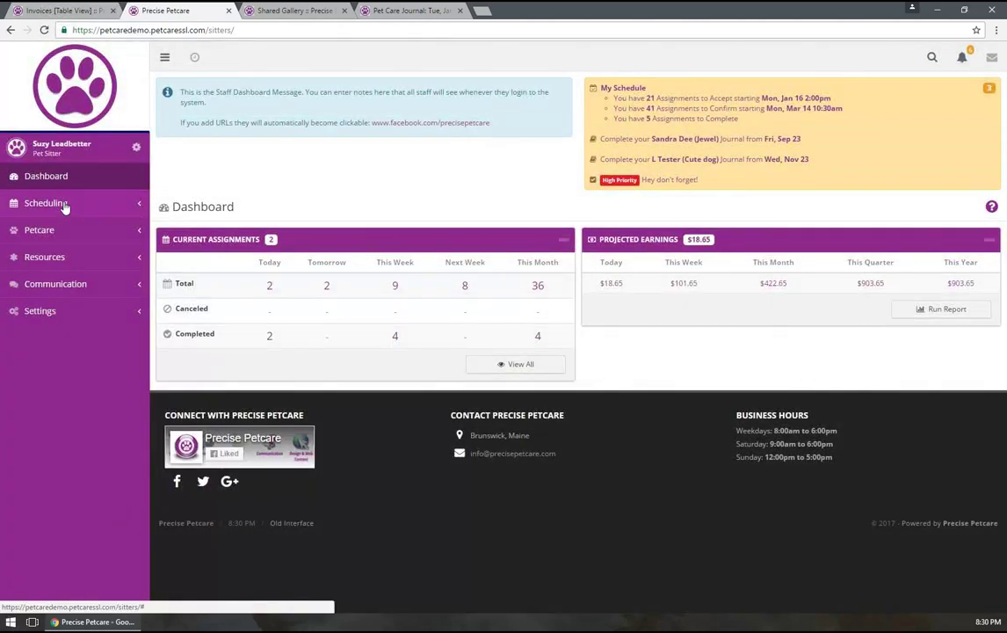
# Open Scheduling > My Schedule to see the sitter's five Jan 3–5, 2017 assignments
pyautogui.click(52, 204)
pyautogui.click(40, 227)
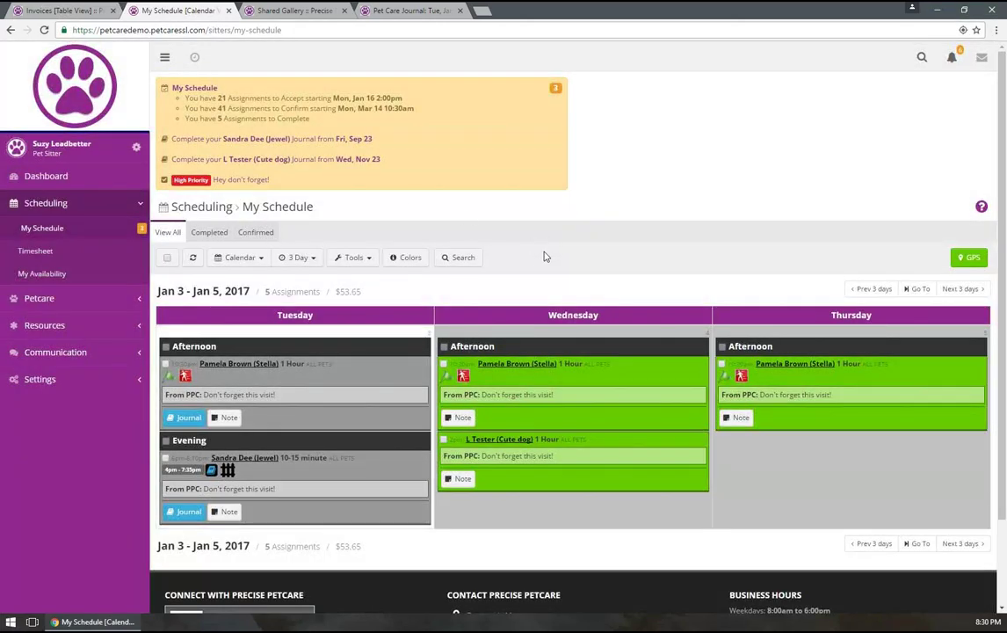
pyautogui.scroll(-2, 543, 255)
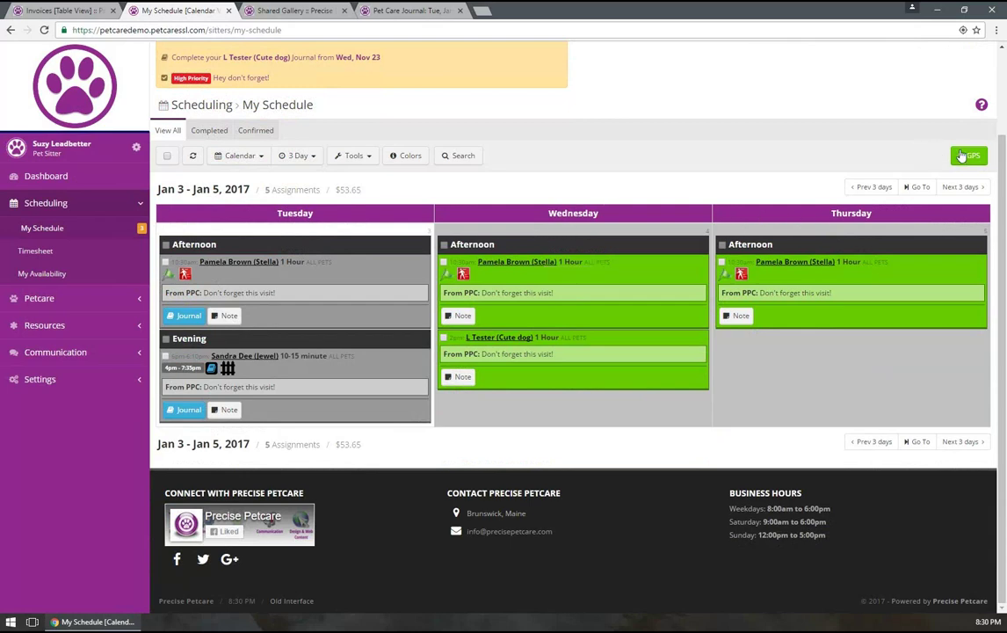
pyautogui.scroll(1, 1004, 182)
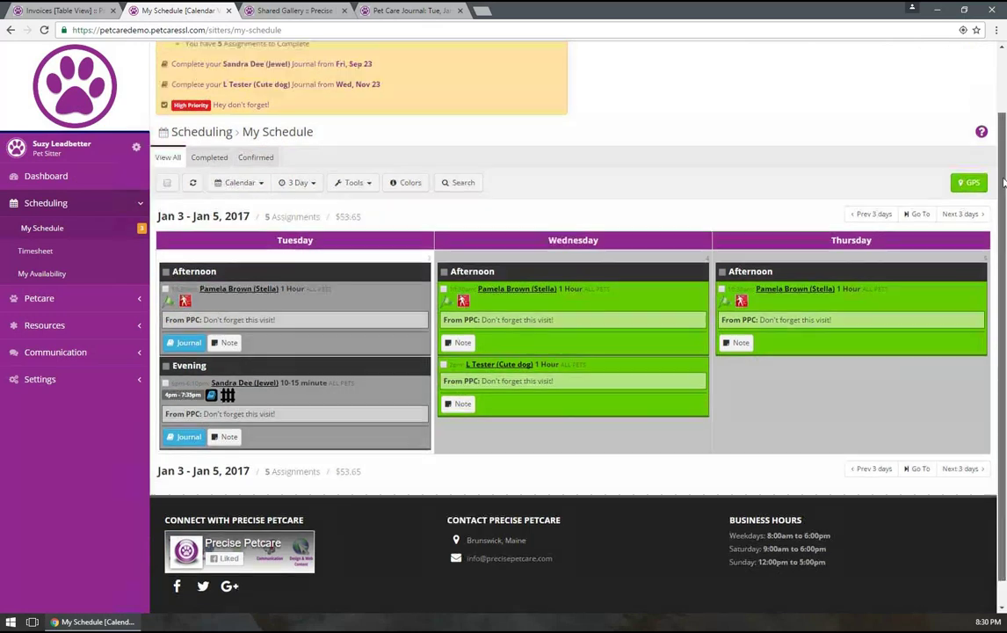
pyautogui.scroll(1, 976, 186)
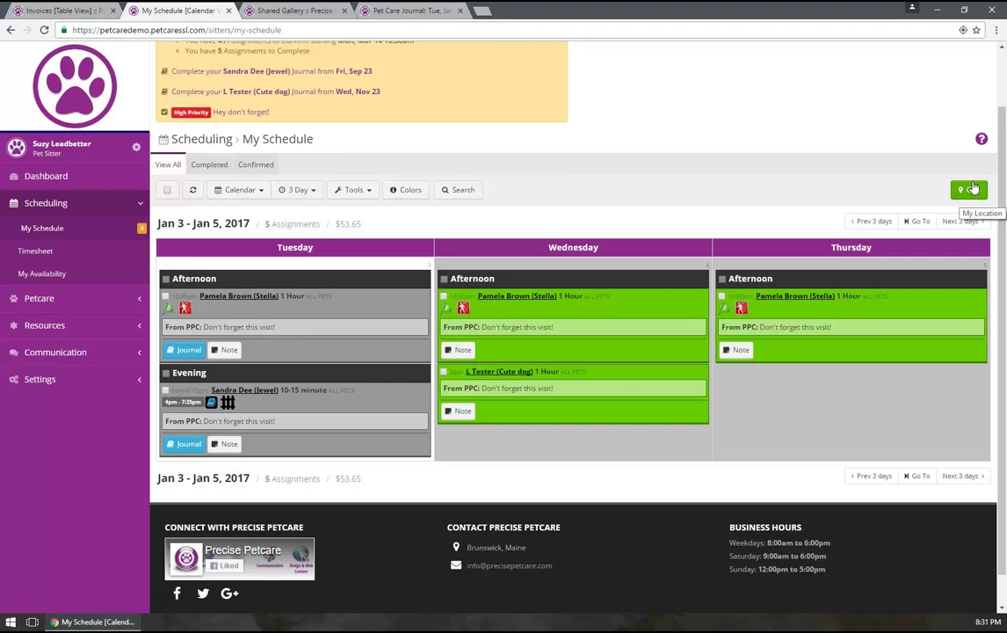
# Start a new journal for Tuesday evening's visit with Jewel
pyautogui.click(189, 349)
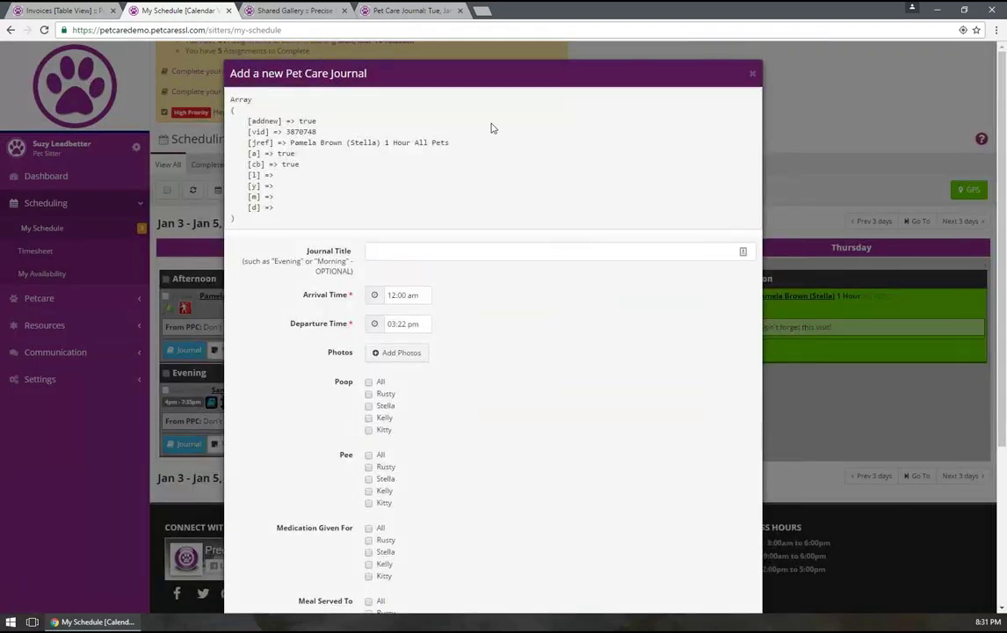
pyautogui.scroll(-3, 521, 371)
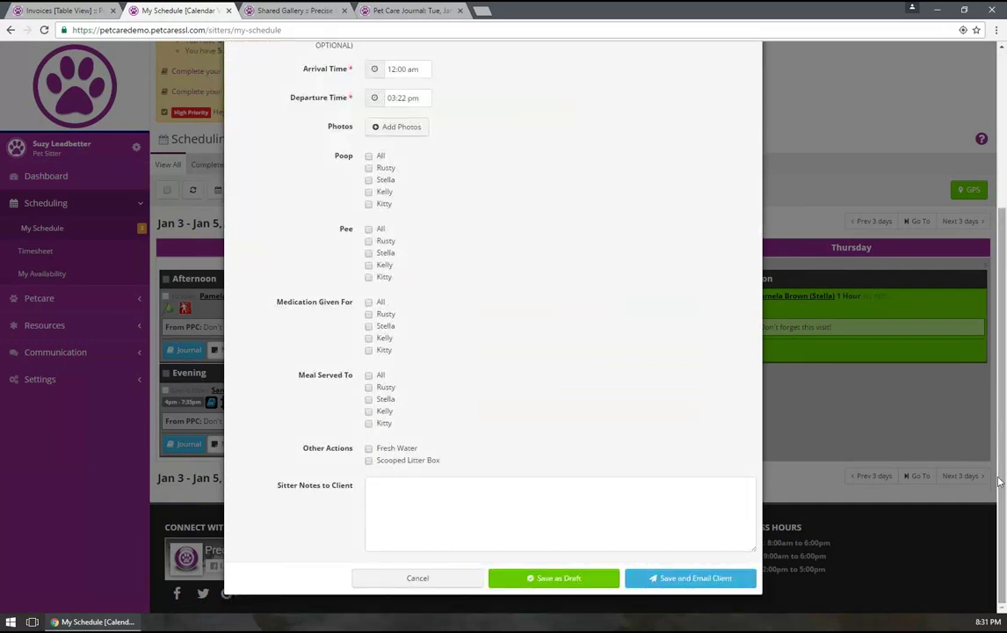
pyautogui.moveTo(996, 493); pyautogui.dragTo(1000, 455)
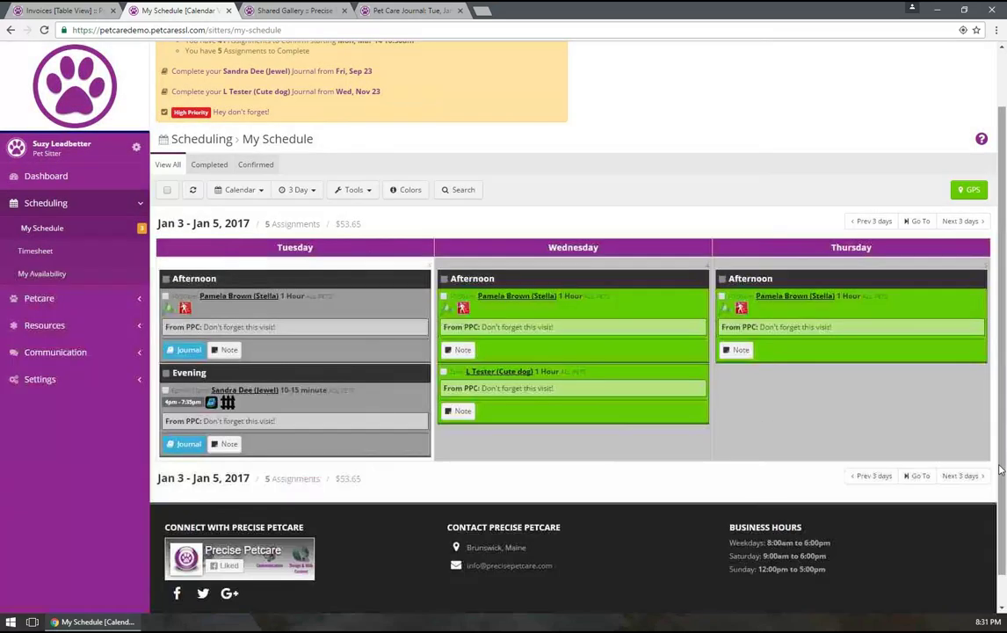
pyautogui.click(185, 444)
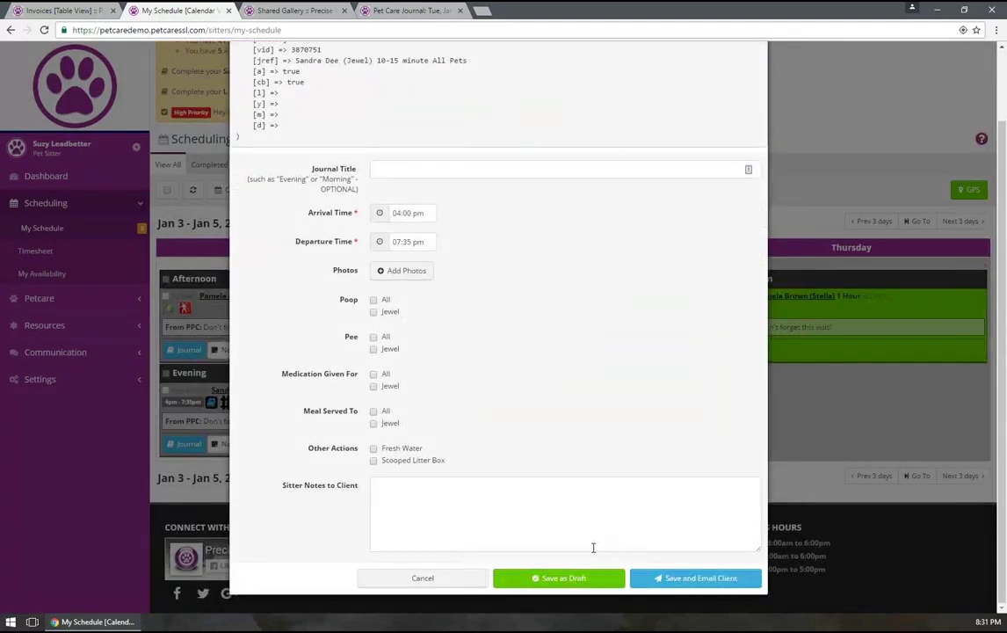
pyautogui.click(401, 162)
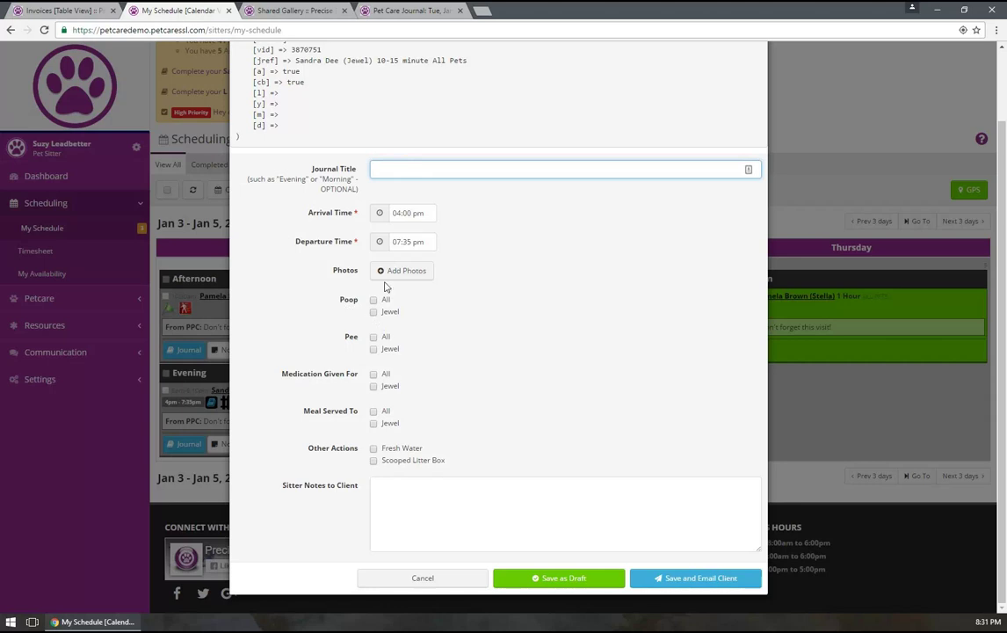
# Tick Poop and Medication Given for Jewel and add the note 'Had fun!'
pyautogui.click(374, 312)
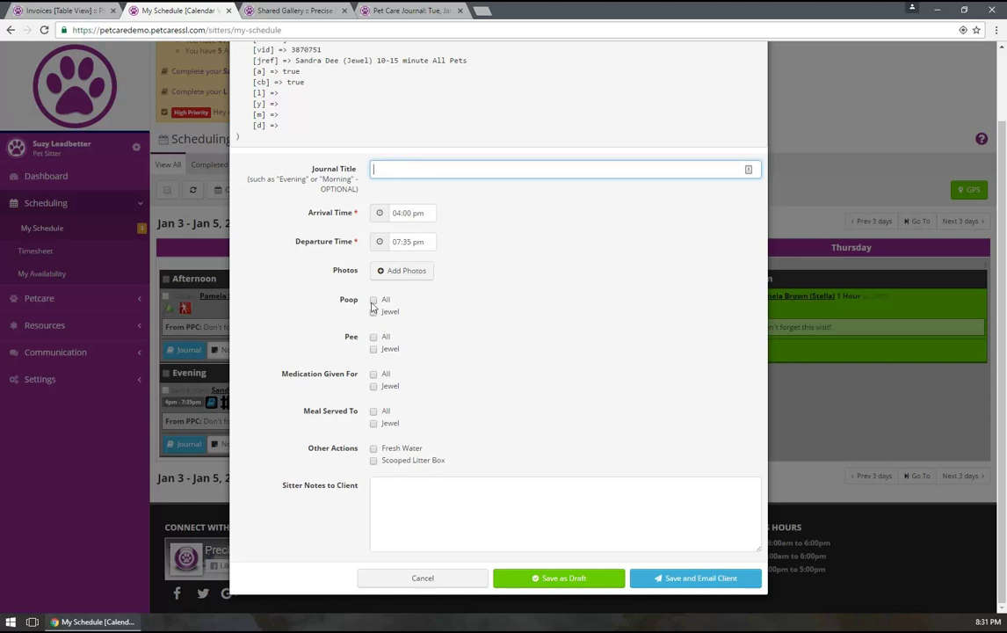
pyautogui.click(373, 386)
pyautogui.click(387, 494)
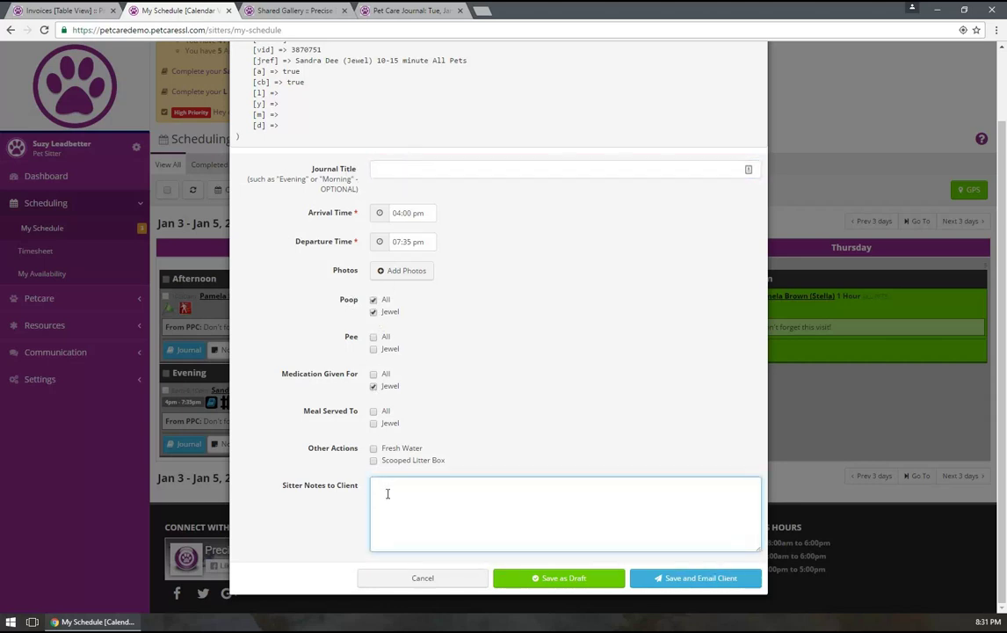
pyautogui.write('Had fun!')
# Save the evening visit journal as a draft without emailing the client
pyautogui.click(549, 579)
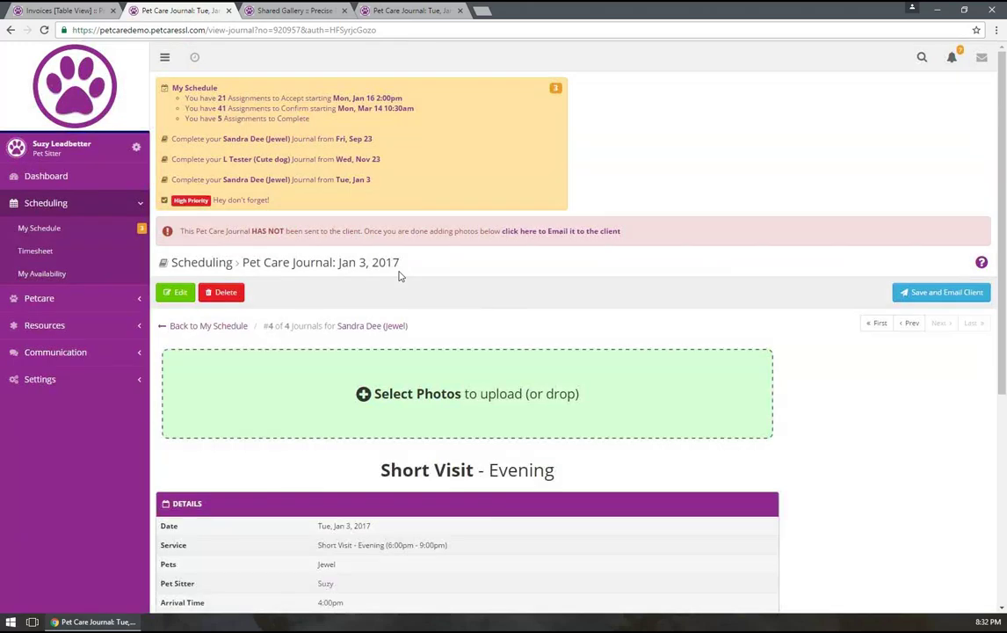
pyautogui.scroll(-2, 520, 375)
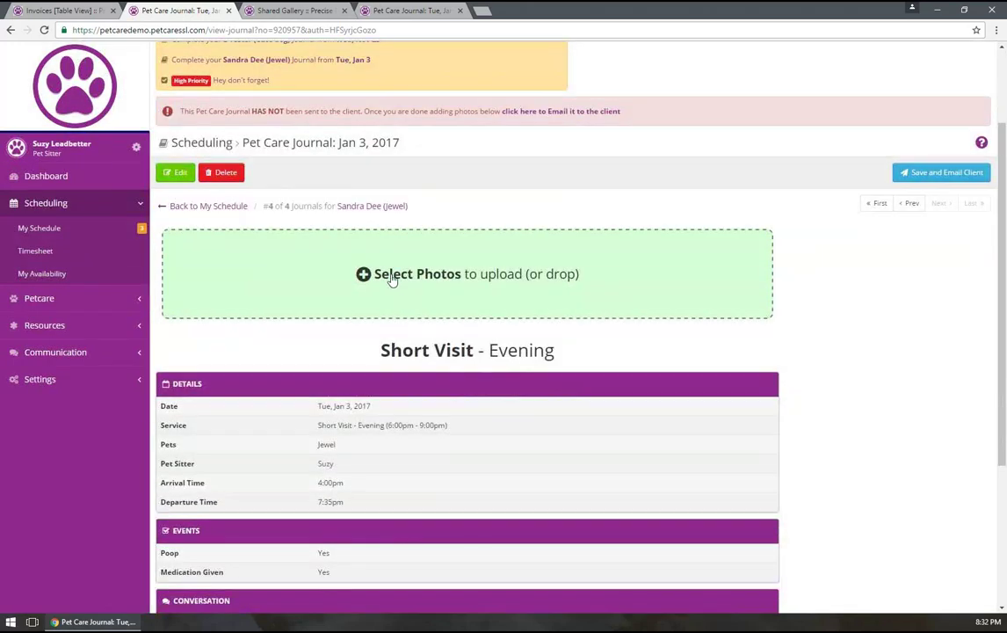
pyautogui.scroll(-4, 466, 413)
pyautogui.scroll(2, 470, 427)
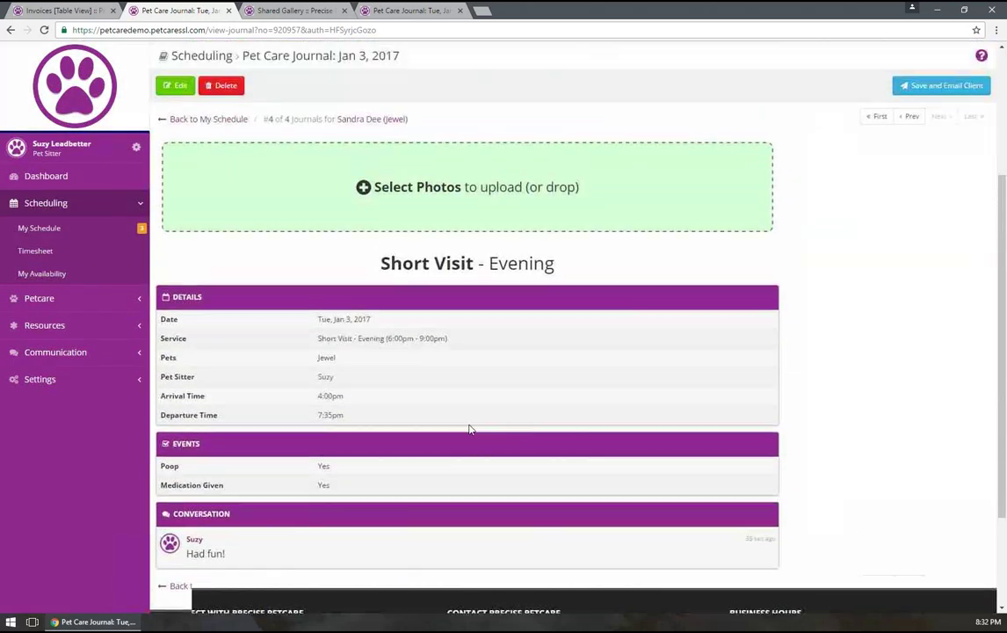
pyautogui.scroll(2, 469, 429)
# Reopen the journal for editing, then go back to the journal without saving changes
pyautogui.click(175, 187)
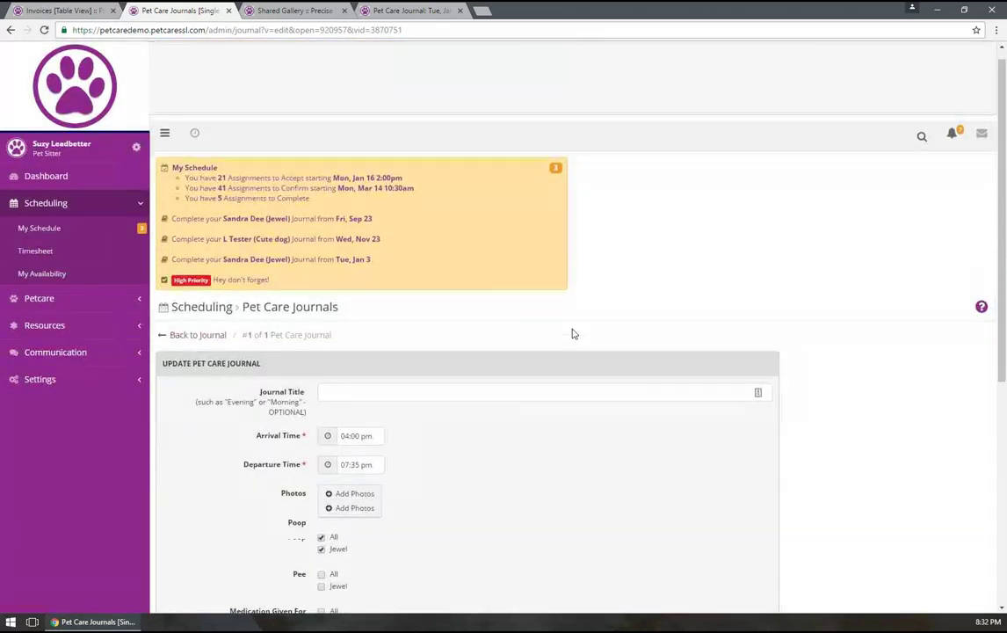
pyautogui.scroll(-3, 572, 334)
pyautogui.scroll(-2, 572, 334)
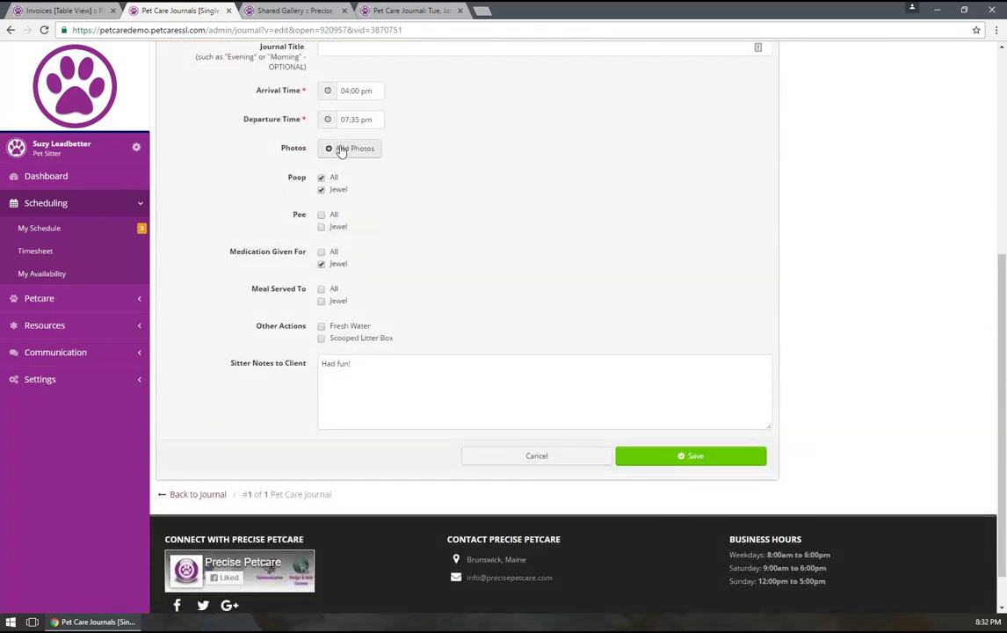
pyautogui.scroll(2, 339, 123)
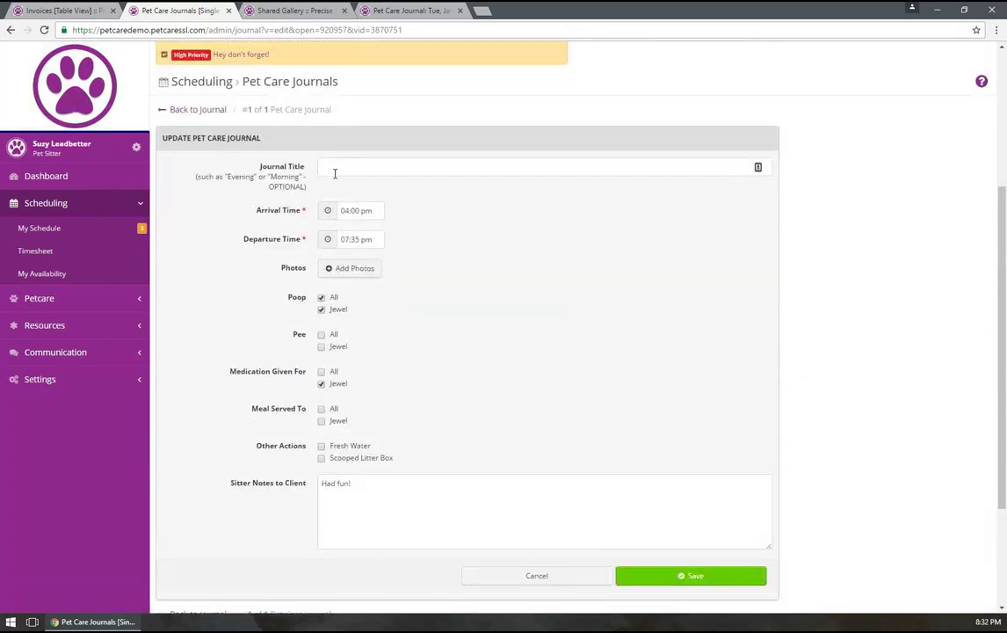
pyautogui.click(399, 499)
pyautogui.write('!')
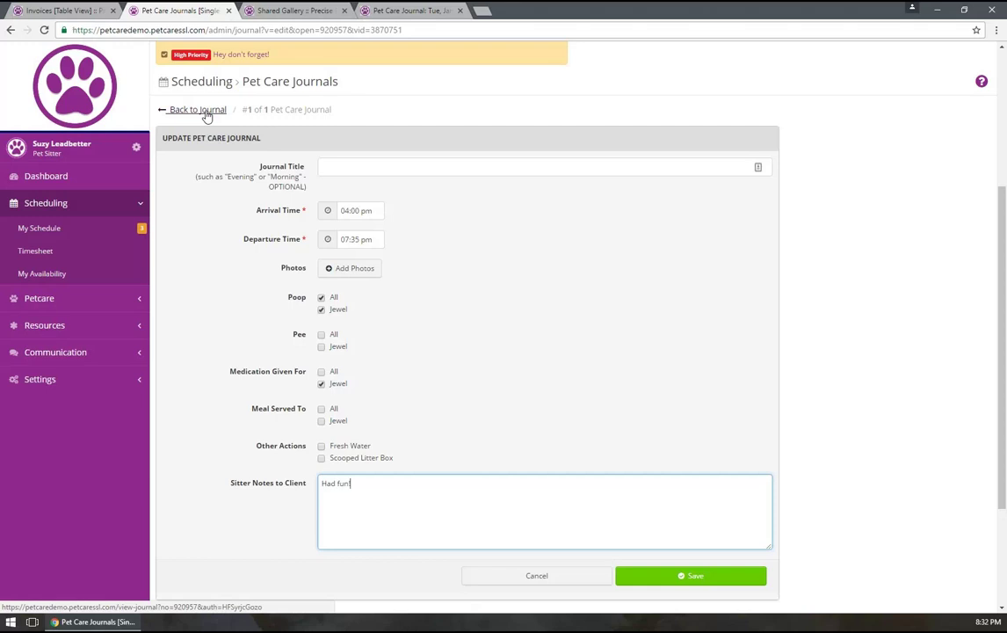
pyautogui.click(205, 113)
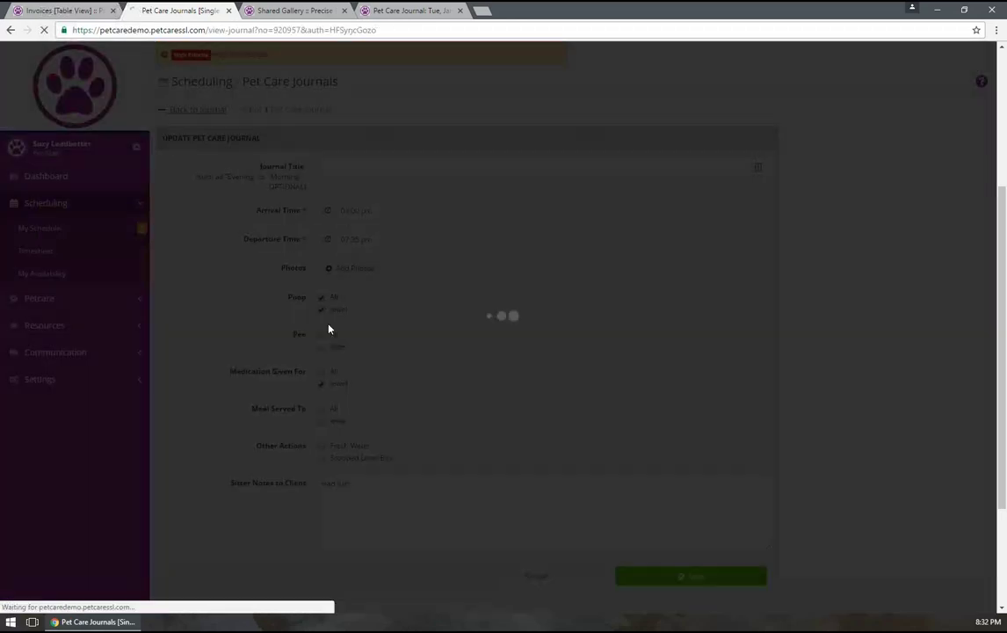
pyautogui.scroll(-4, 329, 329)
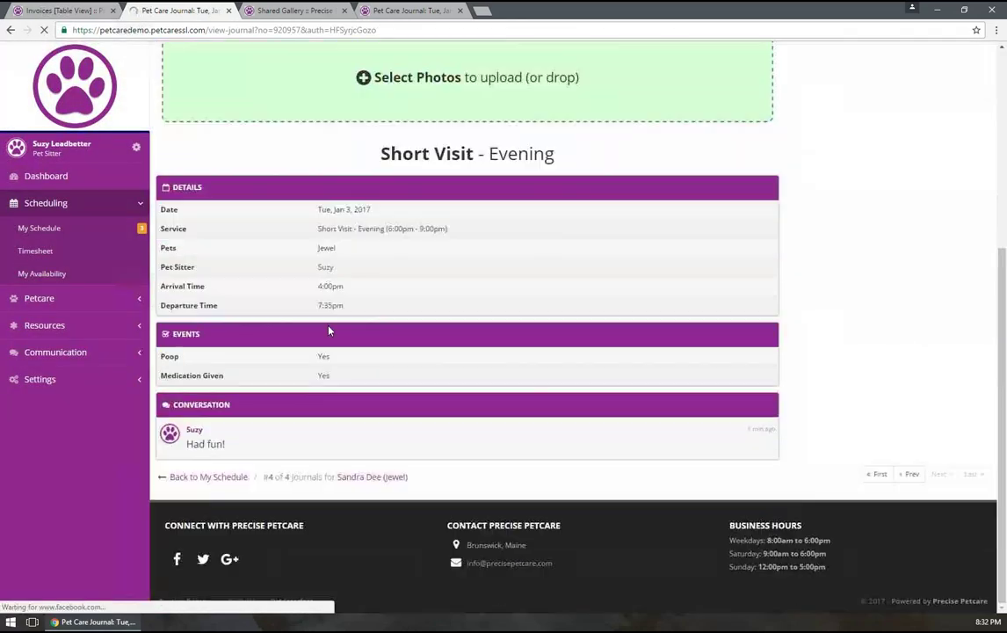
pyautogui.scroll(3, 329, 328)
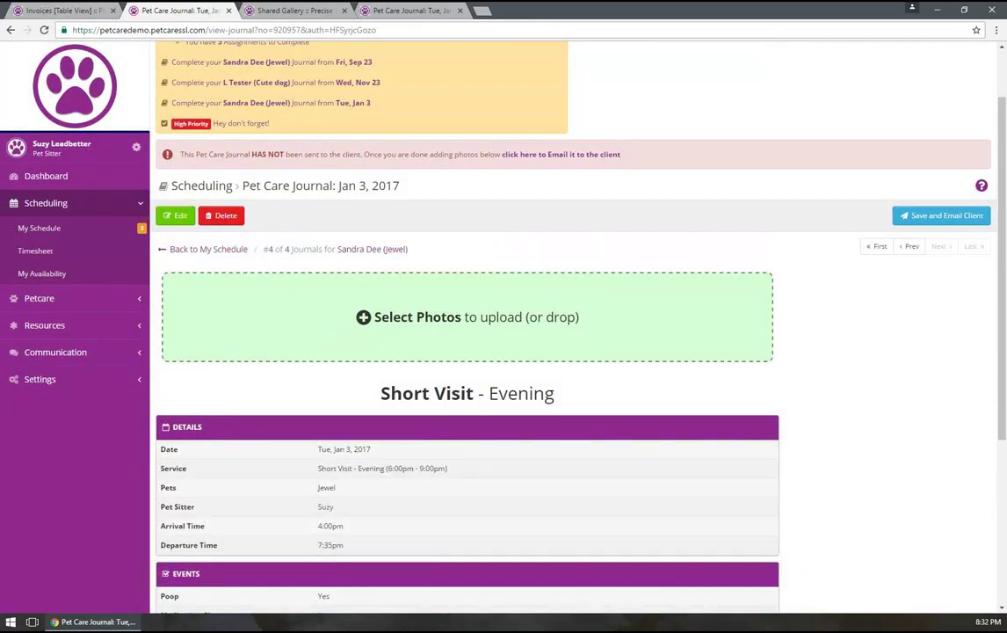